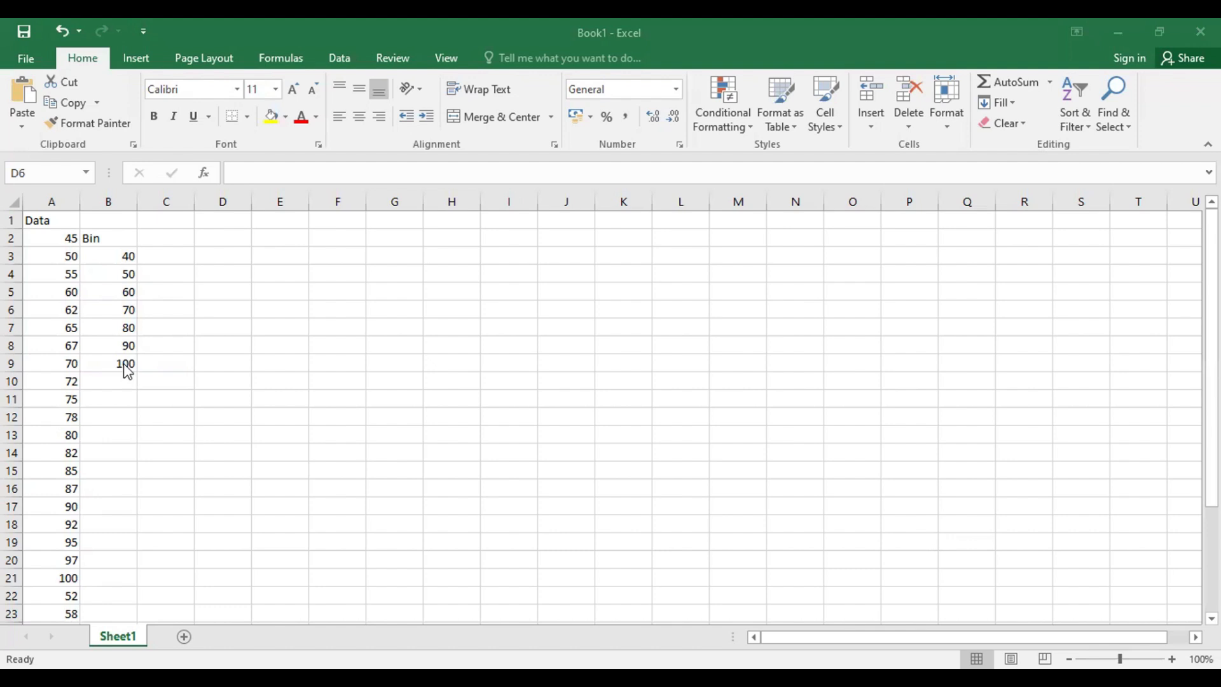
Open the Histogram tool from the Data Analysis tools
left_click(348, 61)
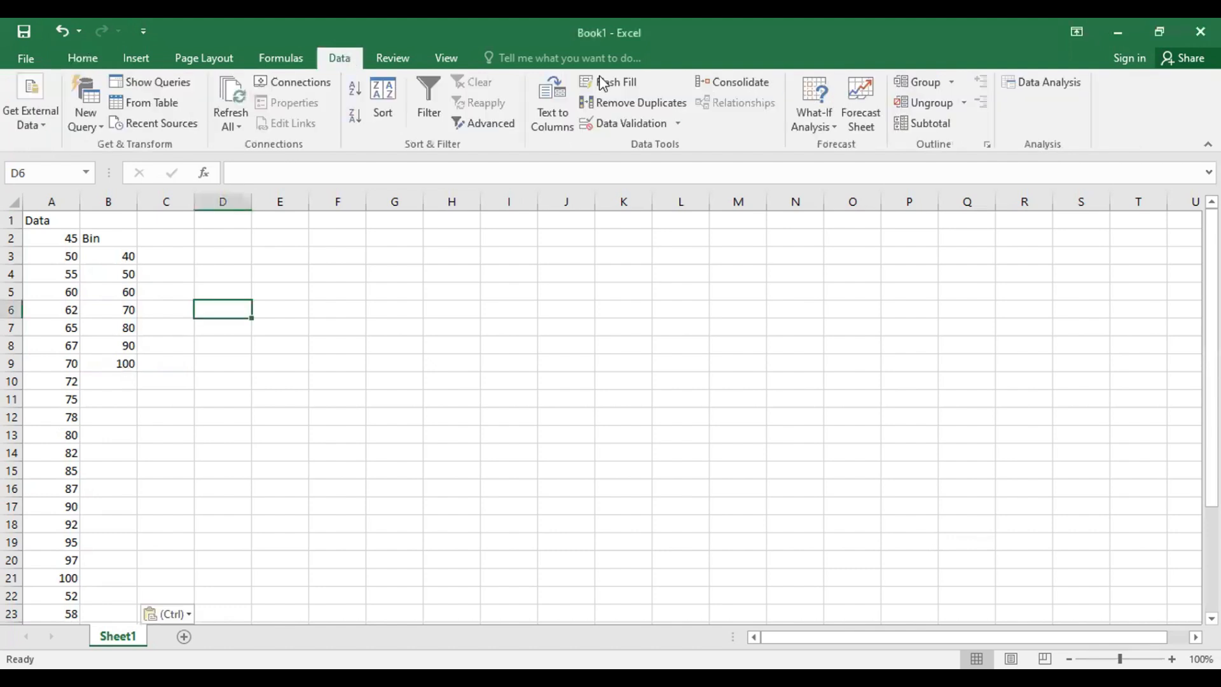
left_click(1037, 88)
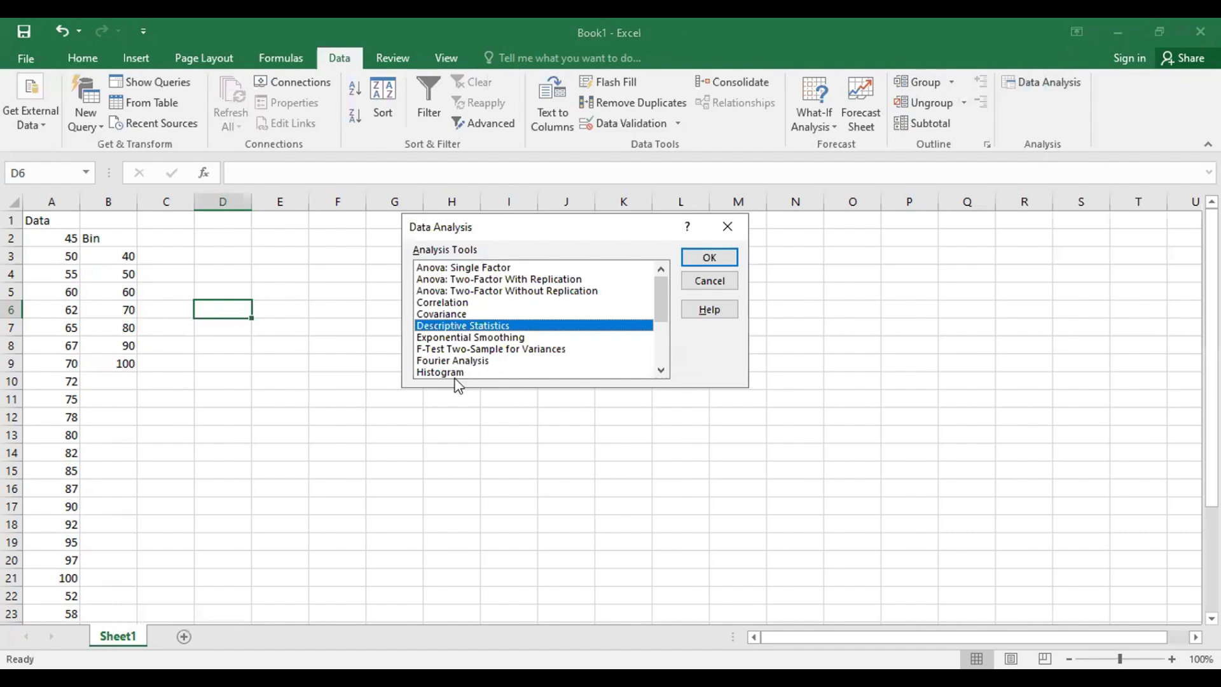
left_click(478, 371)
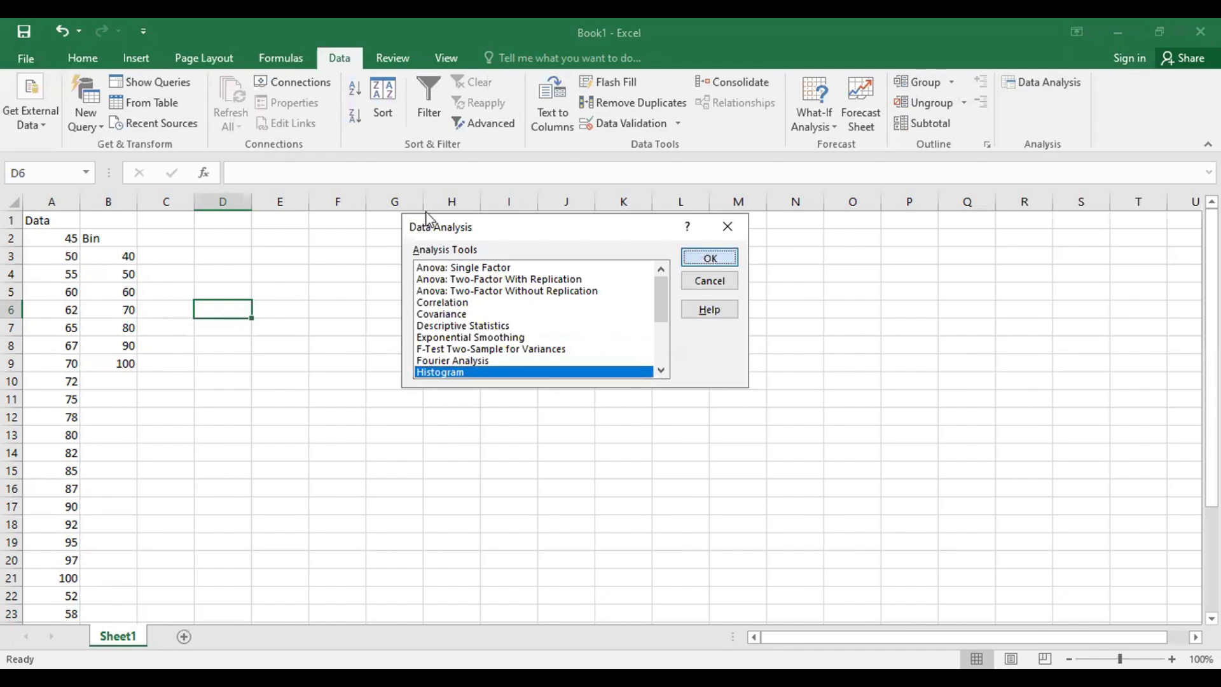
key("Return")
left_click(466, 263)
left_click(466, 264)
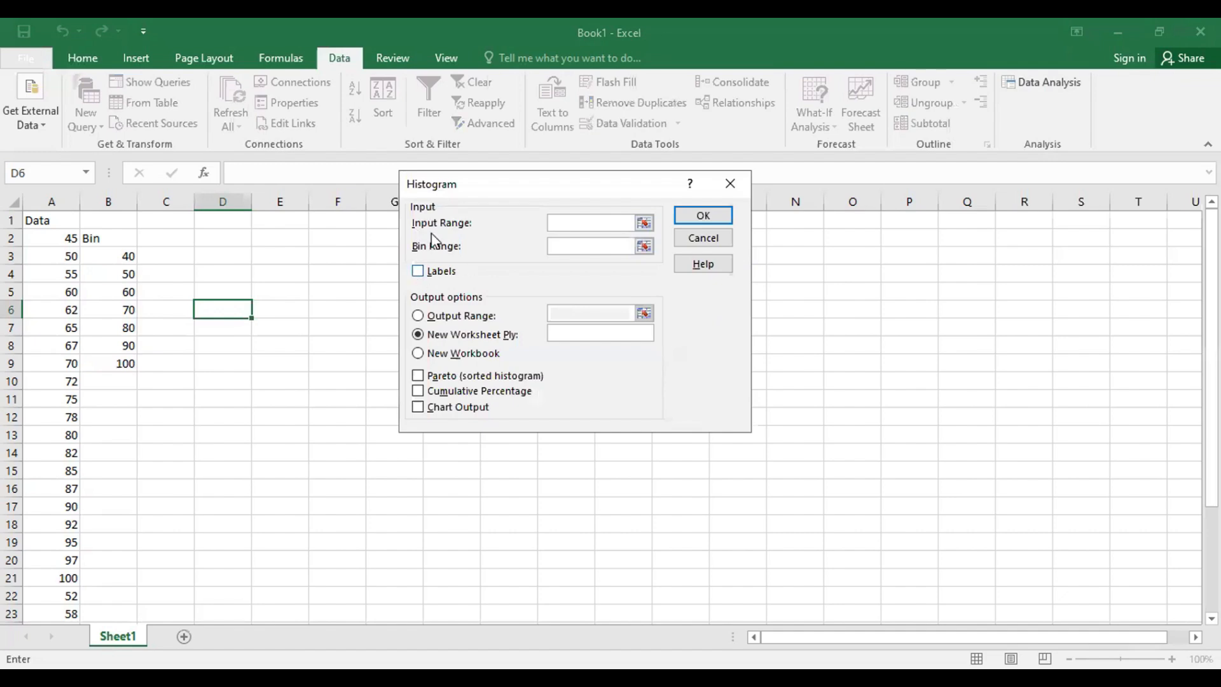
Turn on Labels for the histogram and set its input range to the Data column, A1:A31
left_click(418, 272)
left_click(569, 226)
left_click(57, 220)
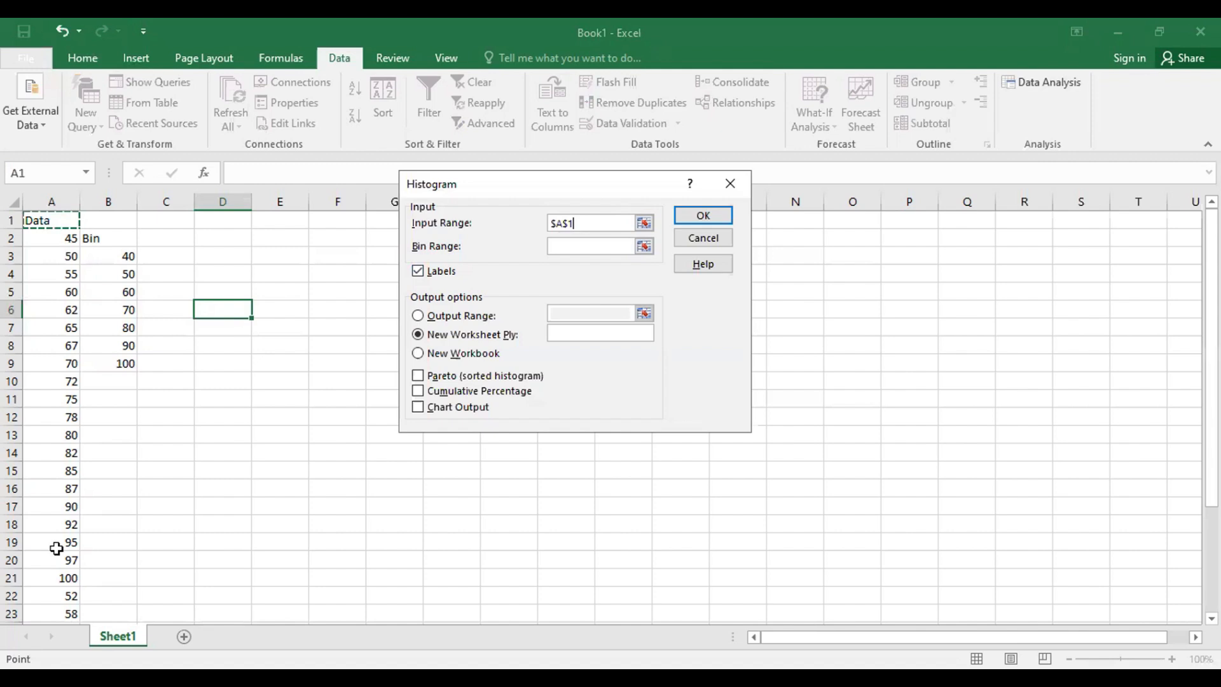
key("ctrl+shift+Down")
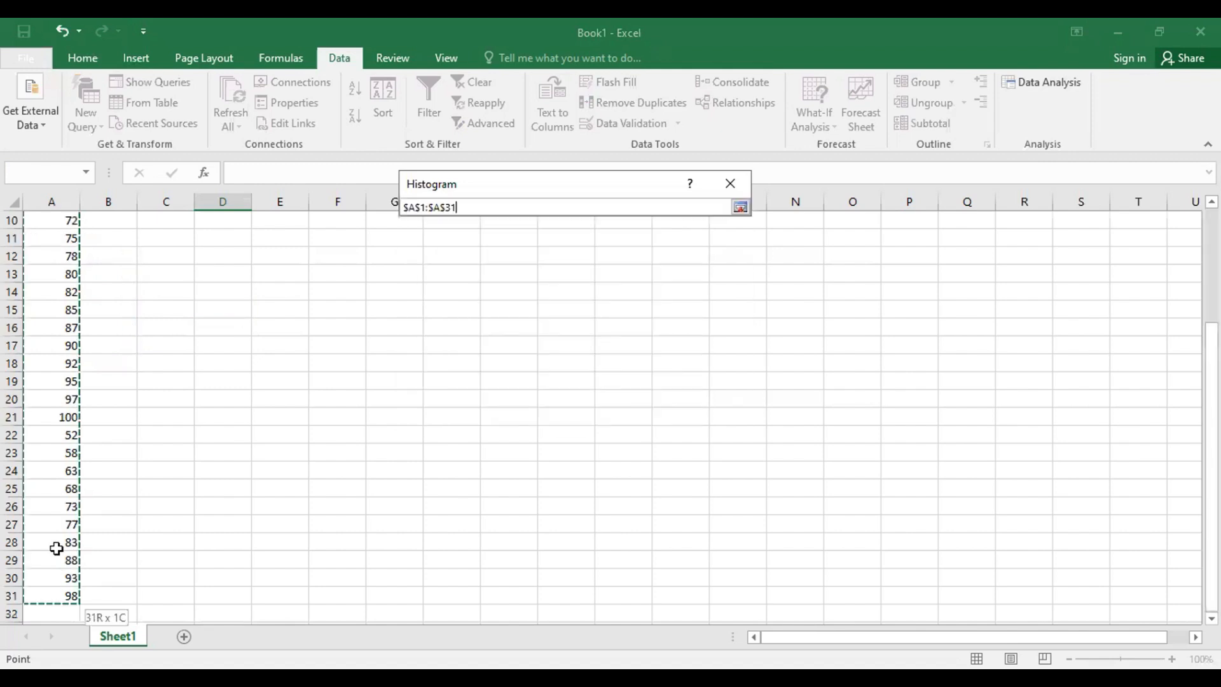
Set the bin range to B2:B9 and generate the histogram with chart output on a new worksheet
left_click(559, 246)
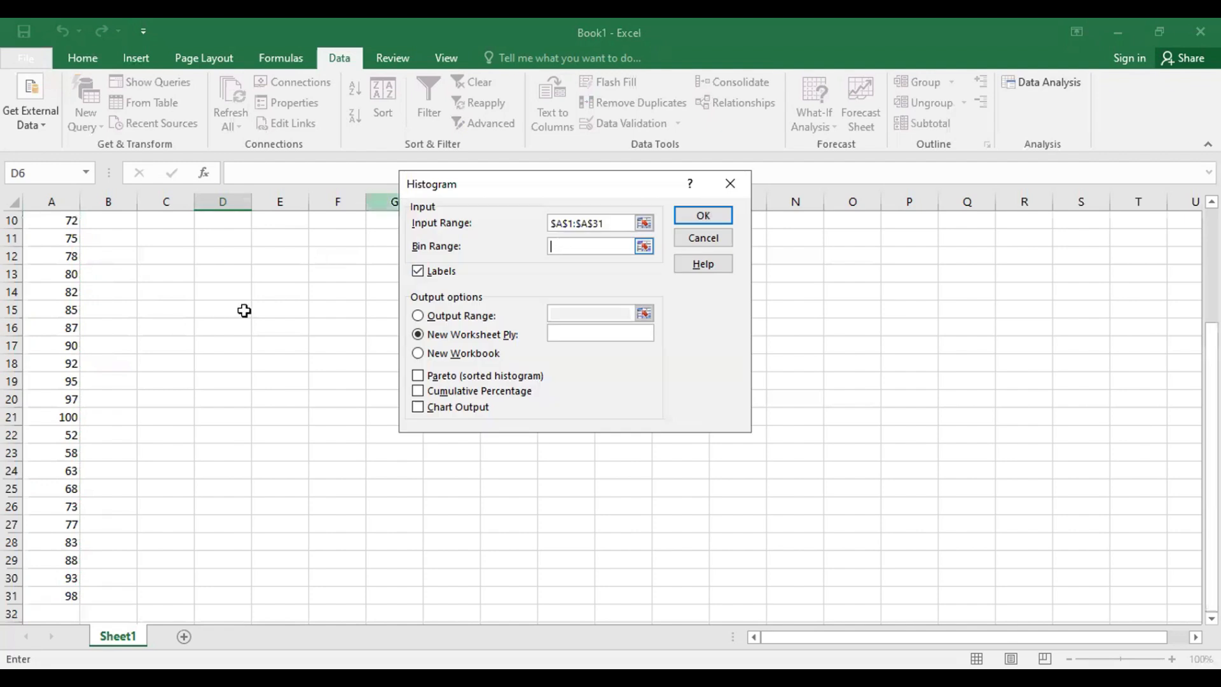
scroll(242, 310, "up", 3)
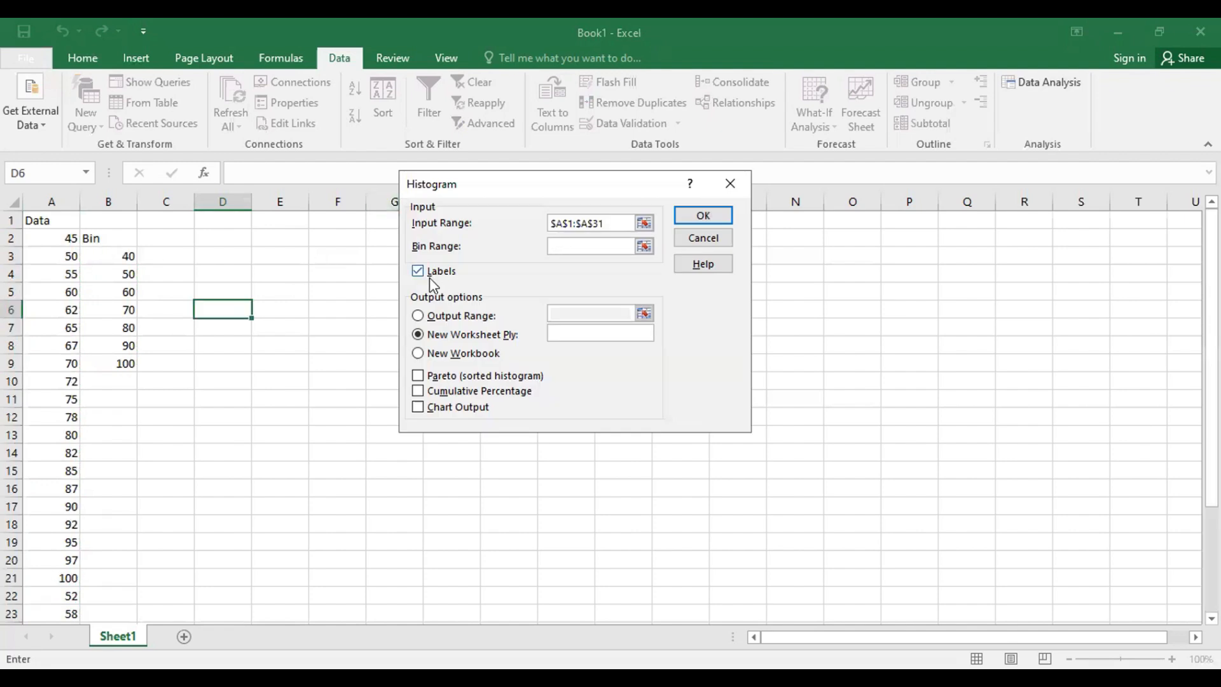
left_click(117, 239)
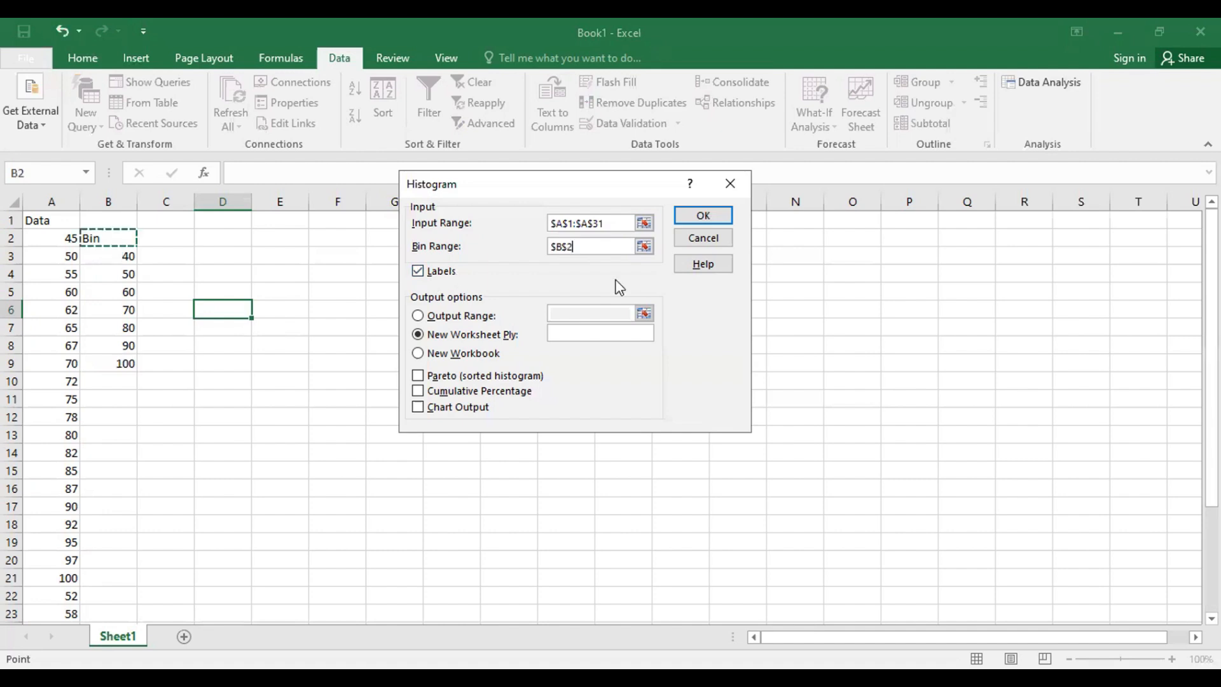
key("ctrl+shift+Down")
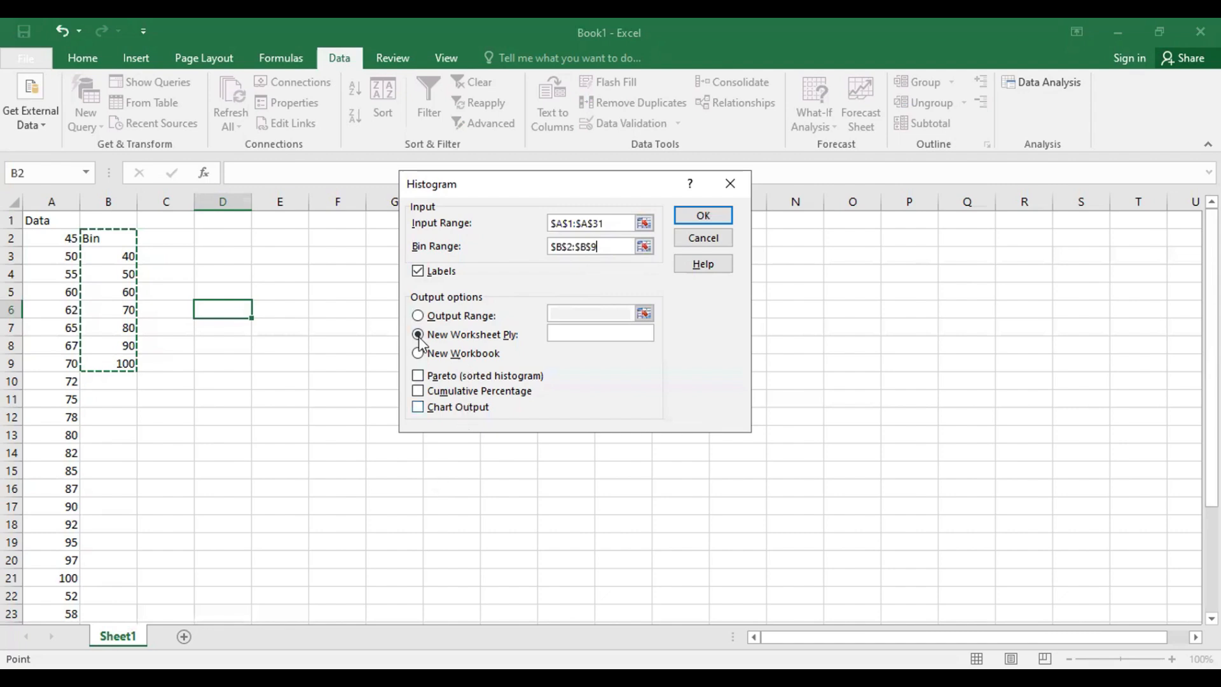
left_click(414, 413)
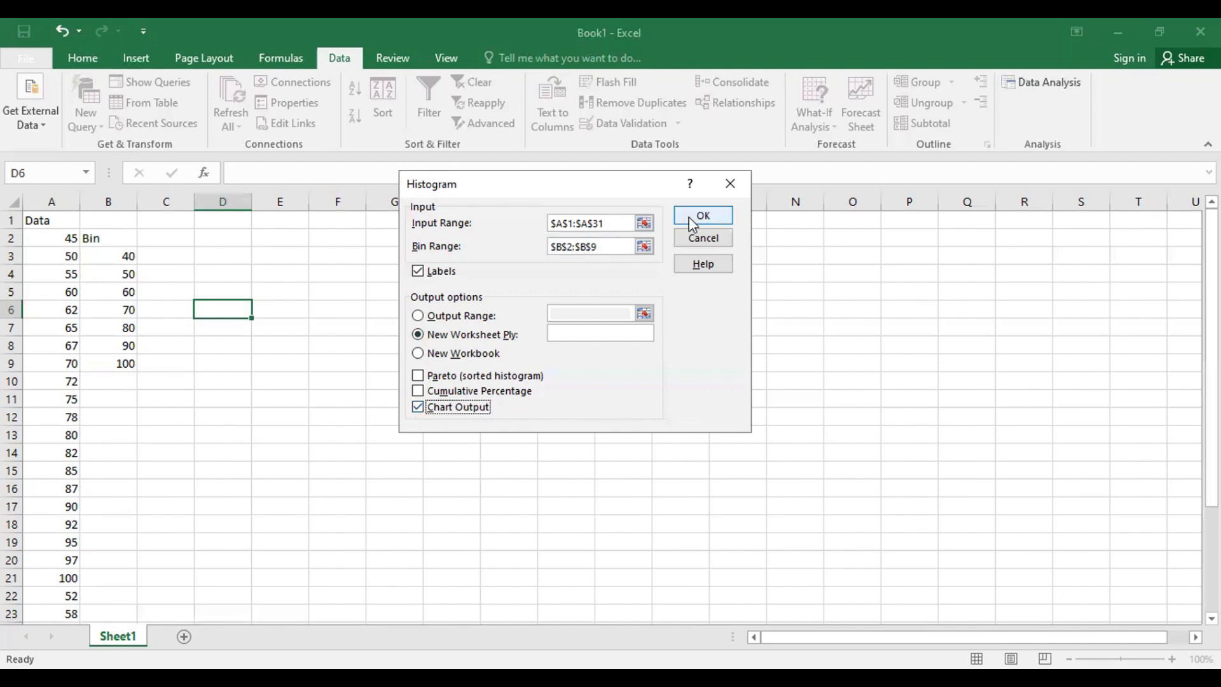
key("Return")
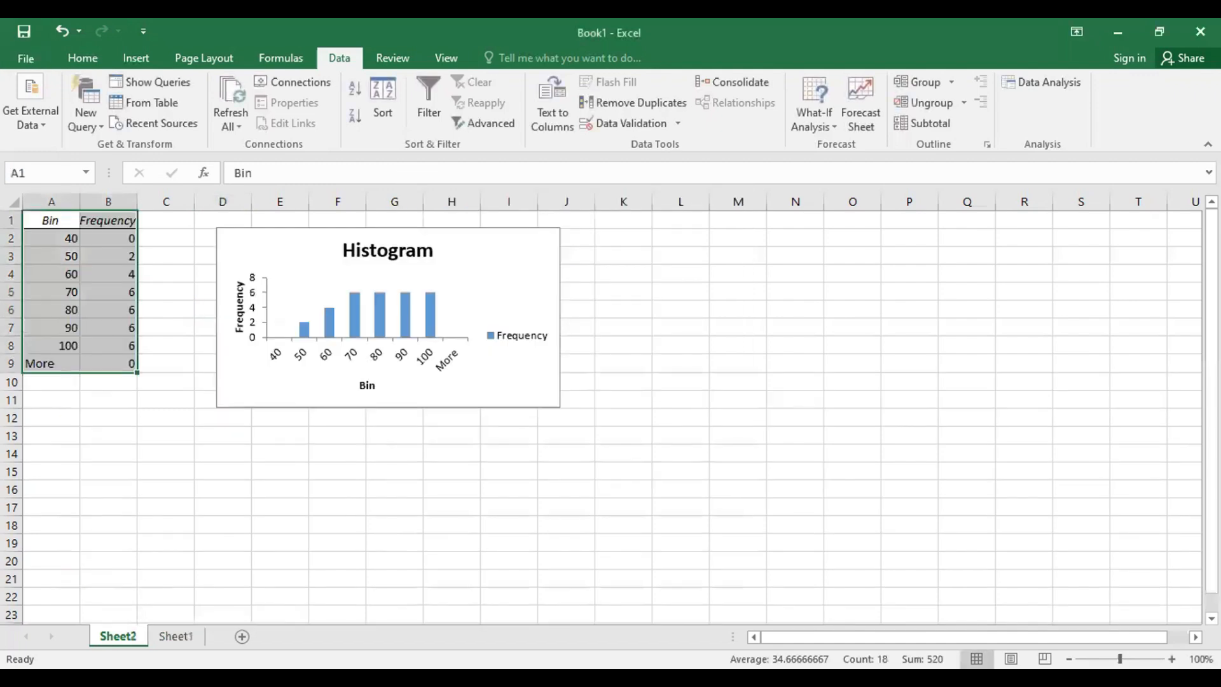
Compare the source data on Sheet1 with the frequency table and histogram bars on Sheet2
left_click(175, 636)
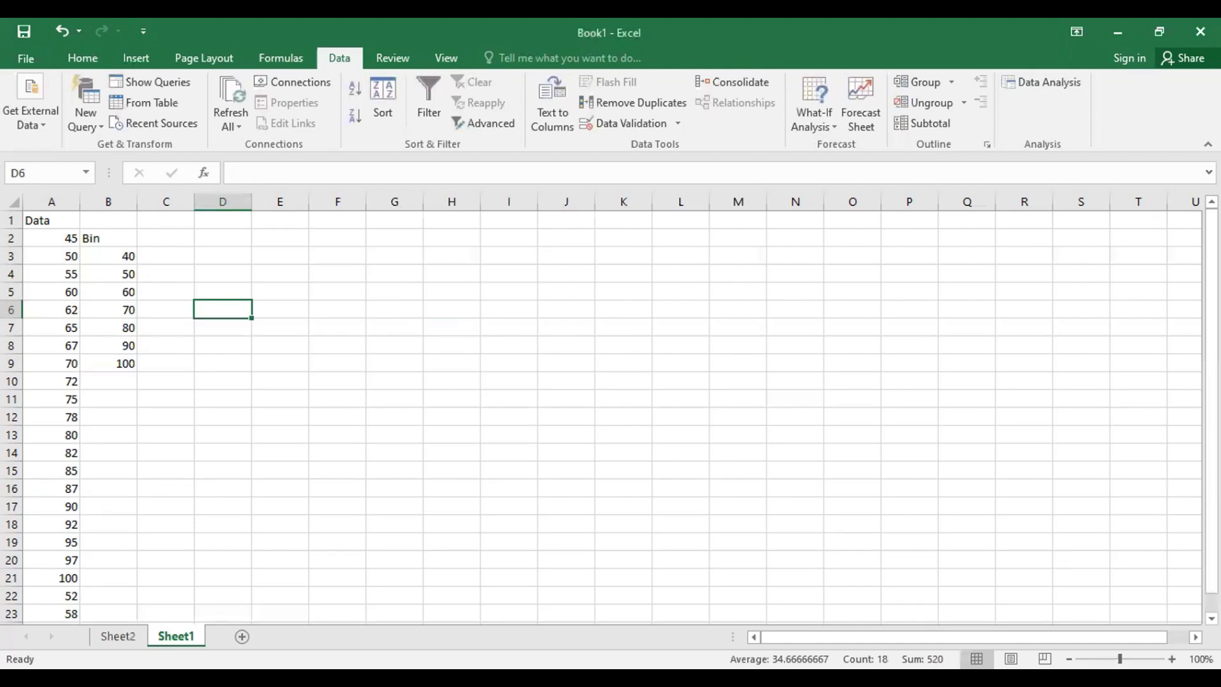
key("ctrl+Page_Up")
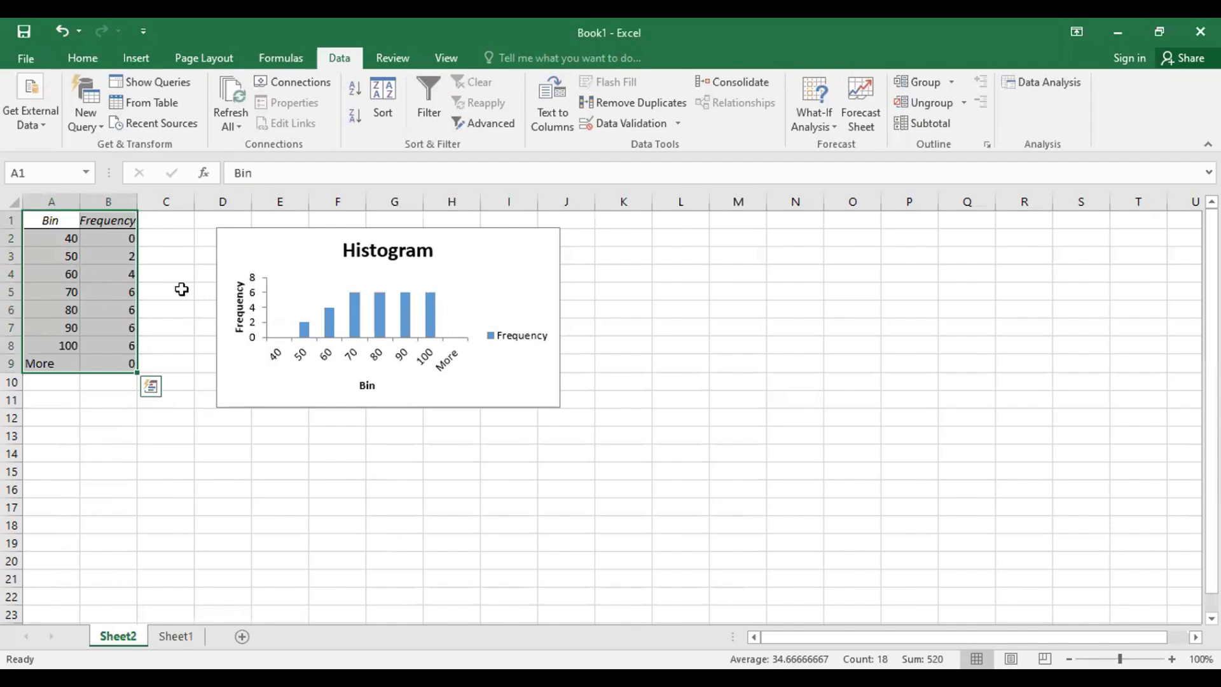
mouse_move(330, 322)
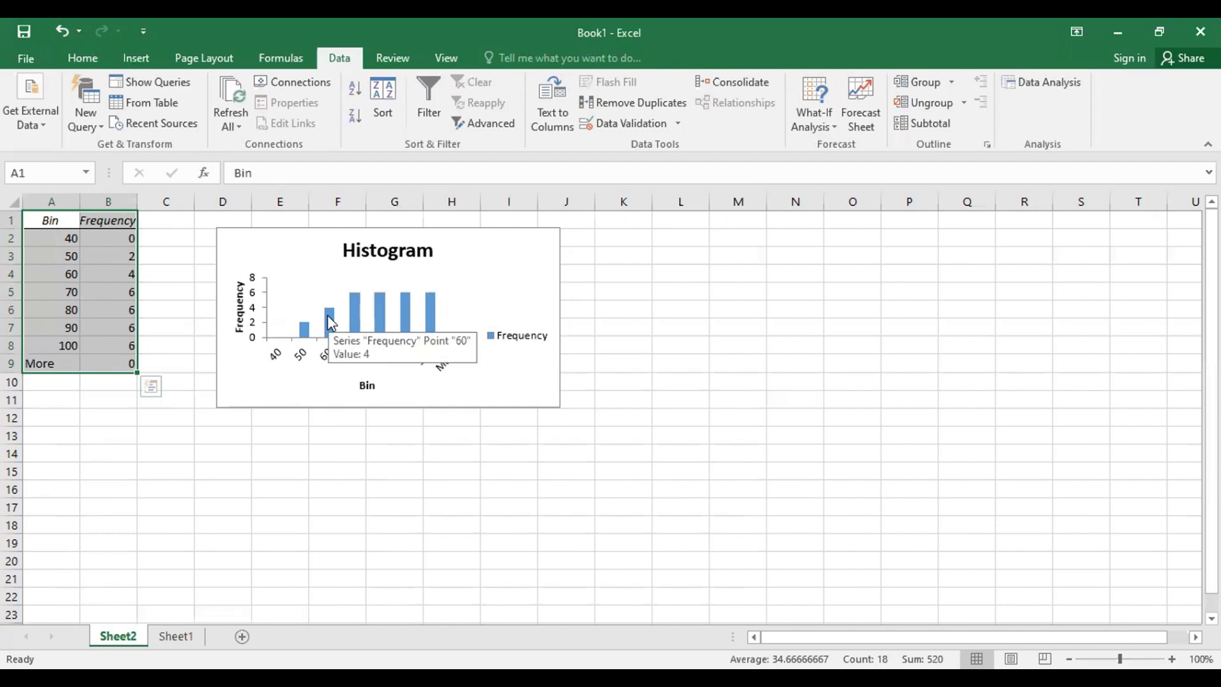
Hide the histogram chart's primary horizontal axis and show it again
left_click(499, 257)
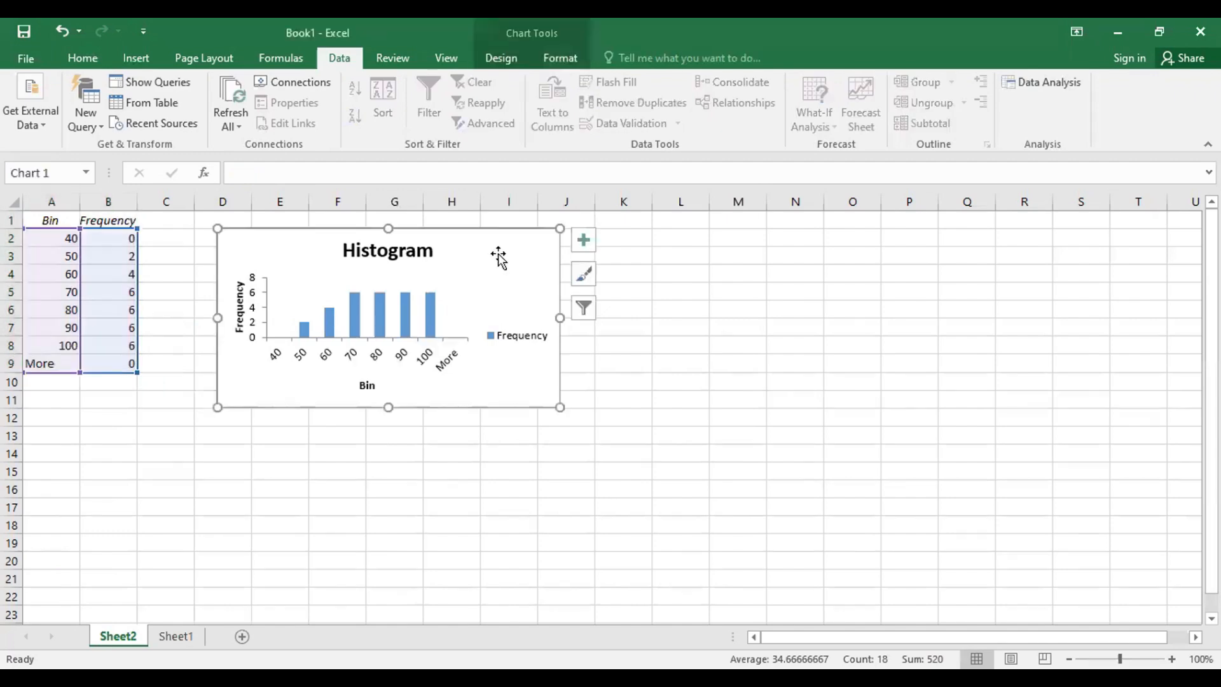
left_click(584, 241)
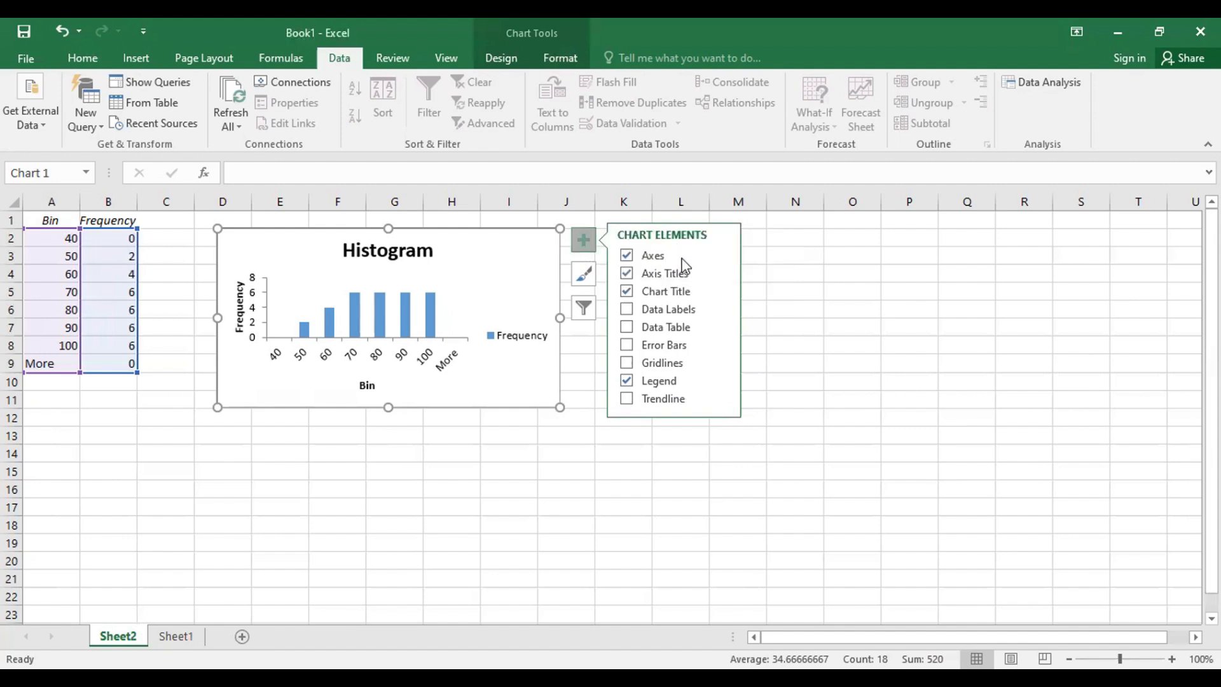
left_click(720, 257)
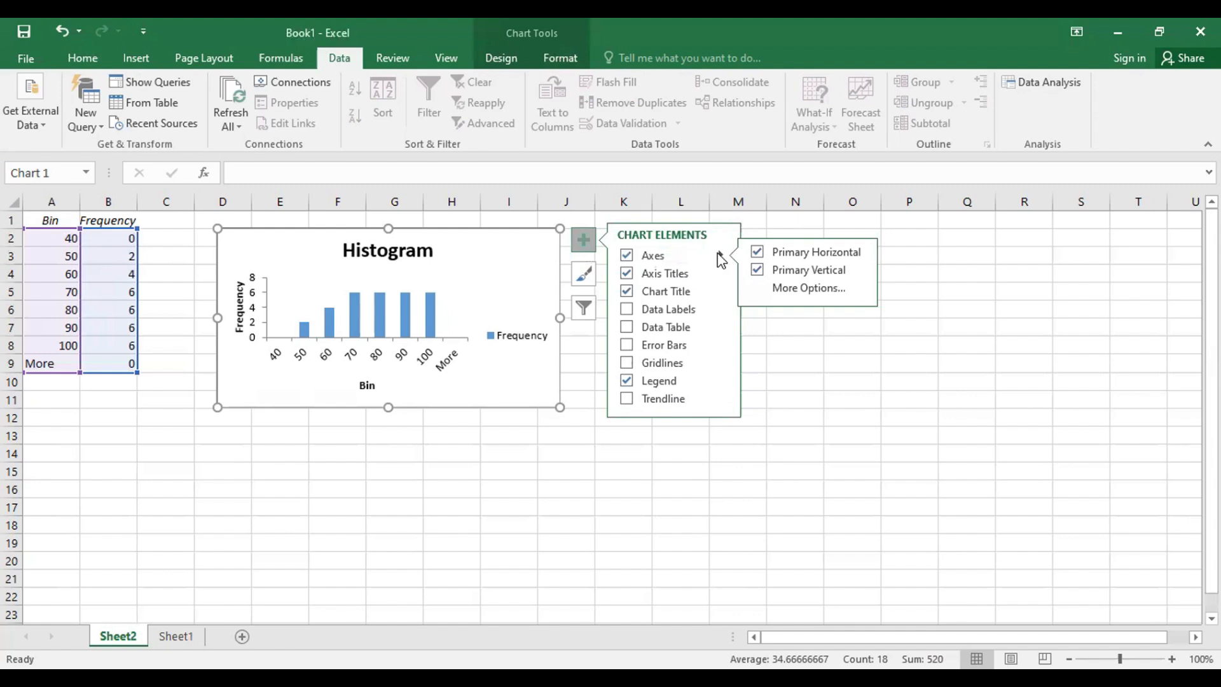
left_click(756, 253)
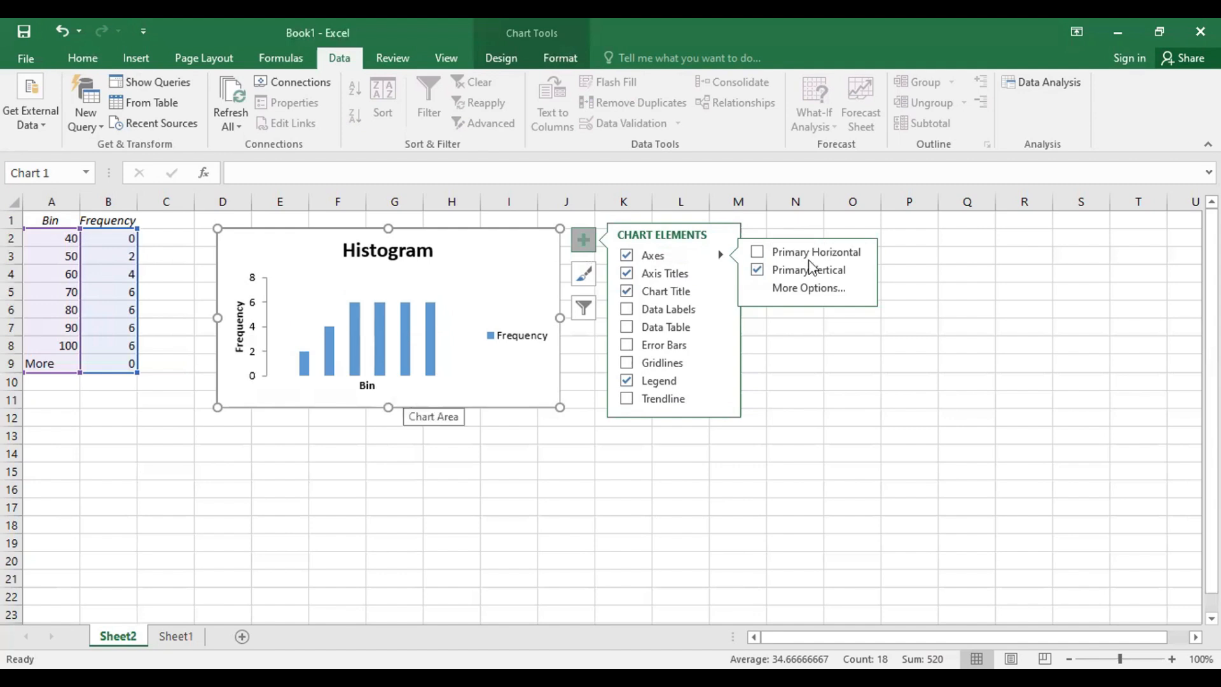
left_click(756, 252)
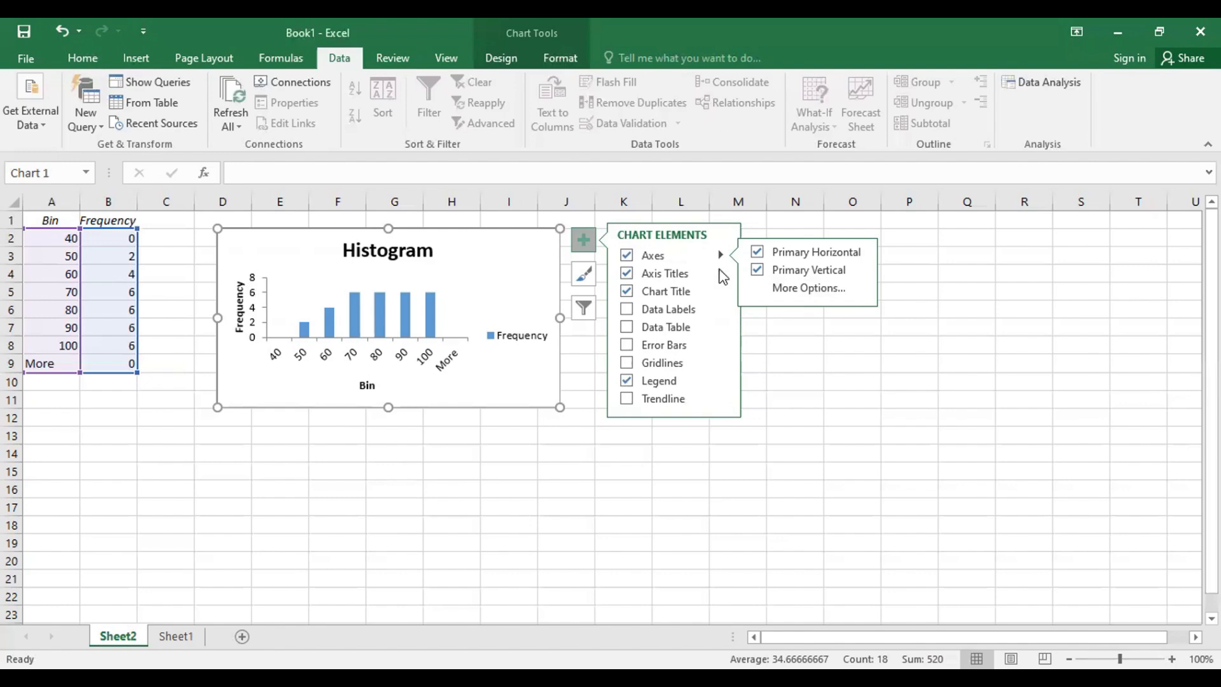
Remove the chart's primary vertical axis title, add it back and open its text for editing
mouse_move(723, 275)
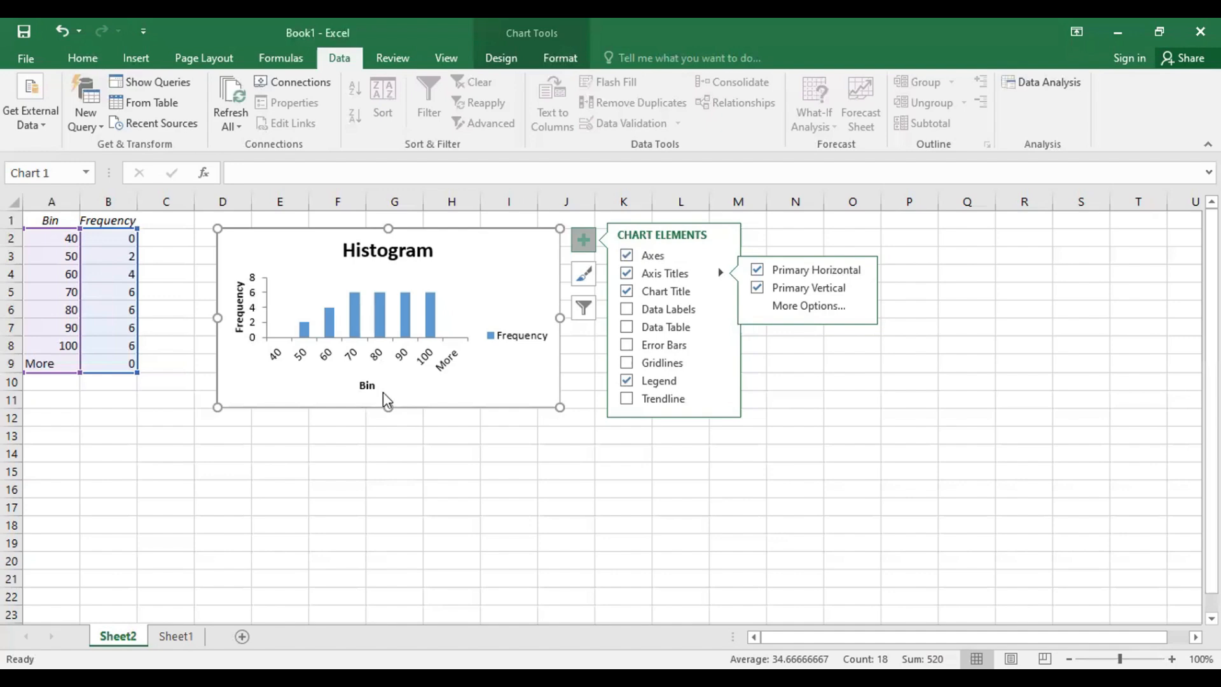
left_click(757, 289)
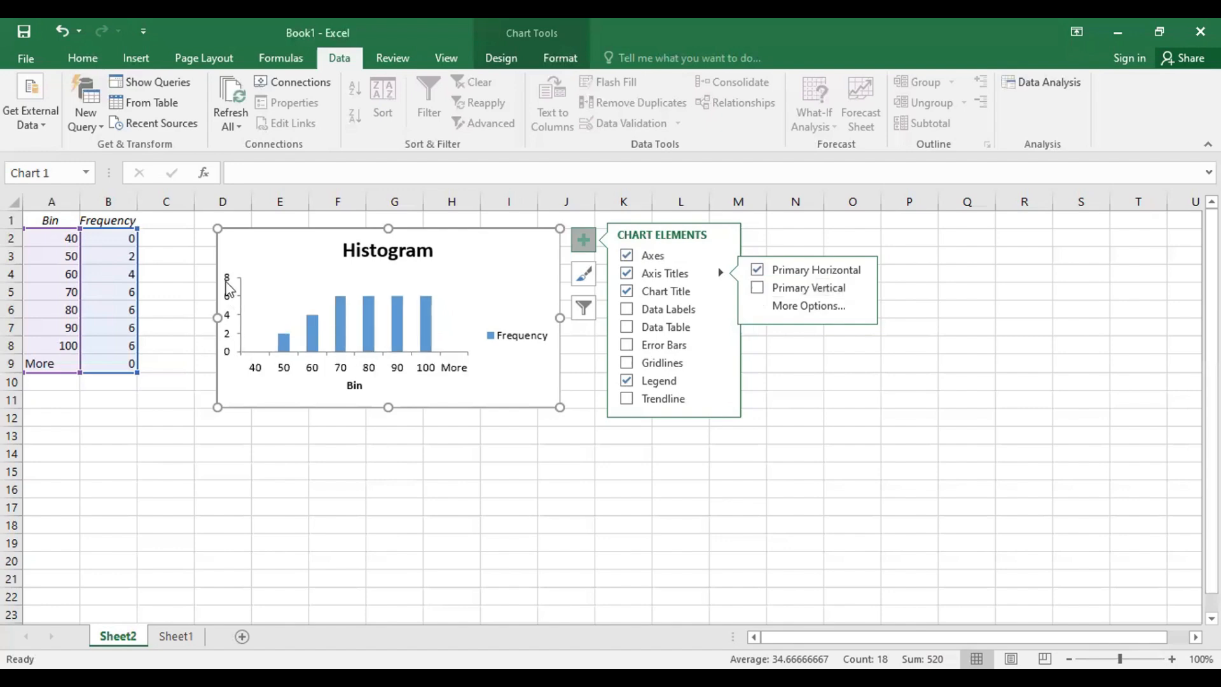
left_click(757, 288)
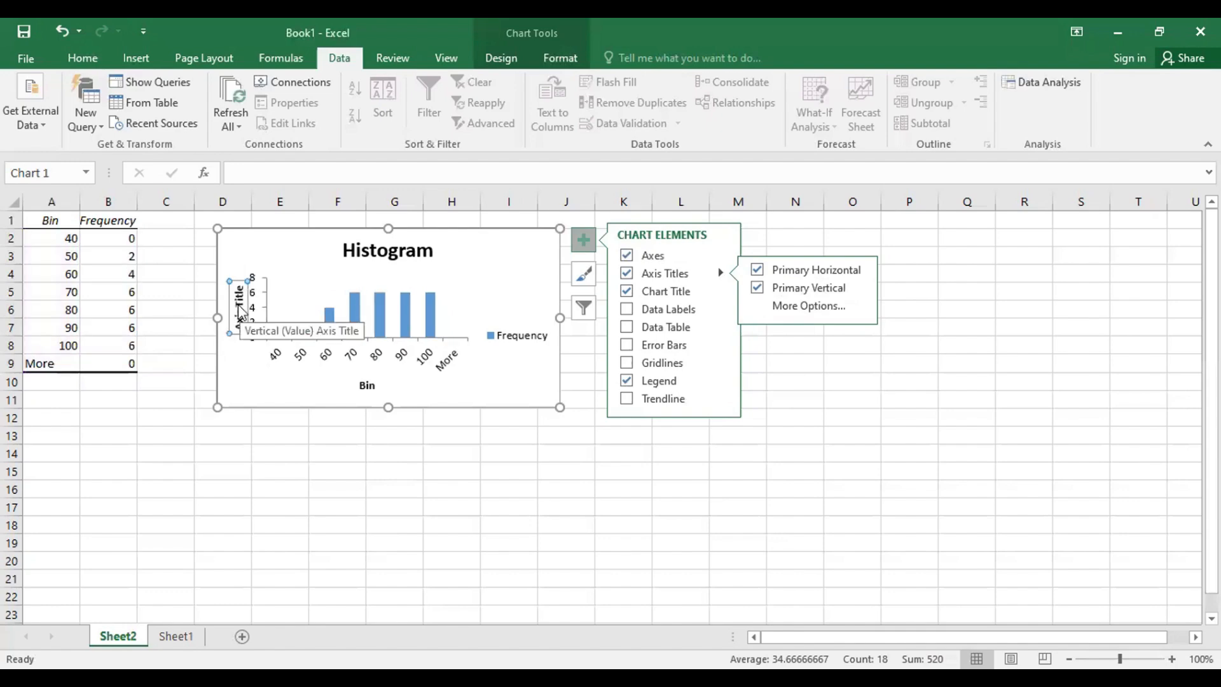
double_click(240, 304)
left_click(240, 311)
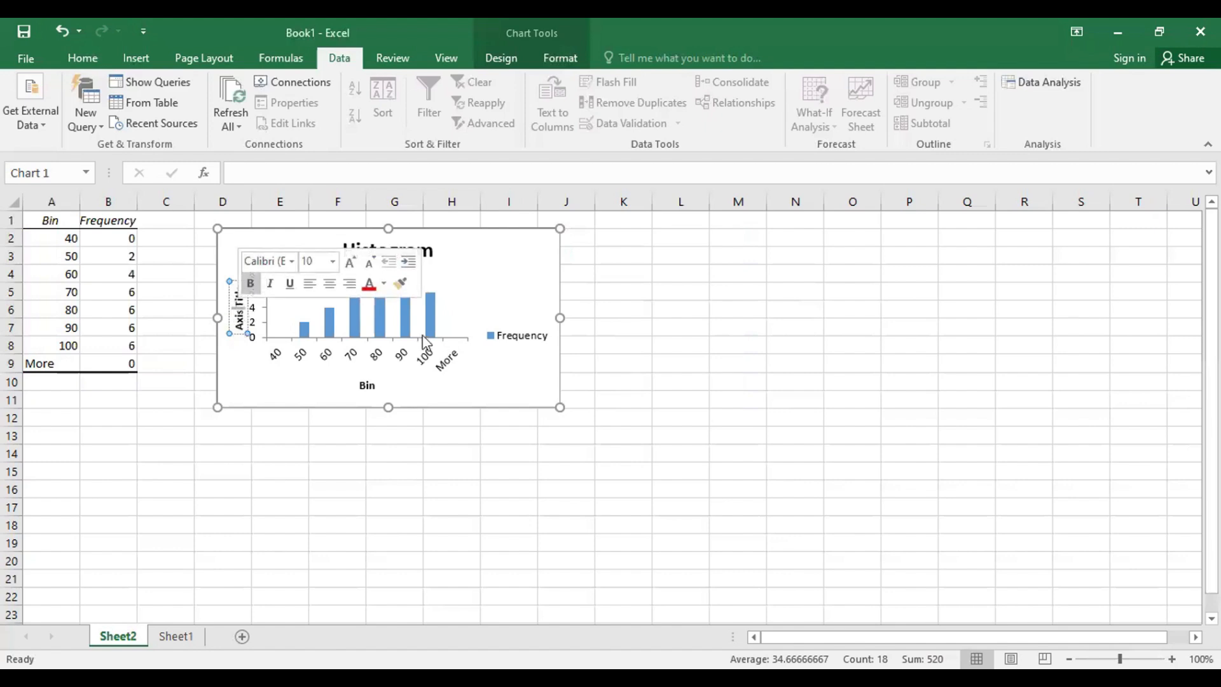
Open the chart title's detailed formatting options and examine its fill, effects and alignment settings
left_click(581, 240)
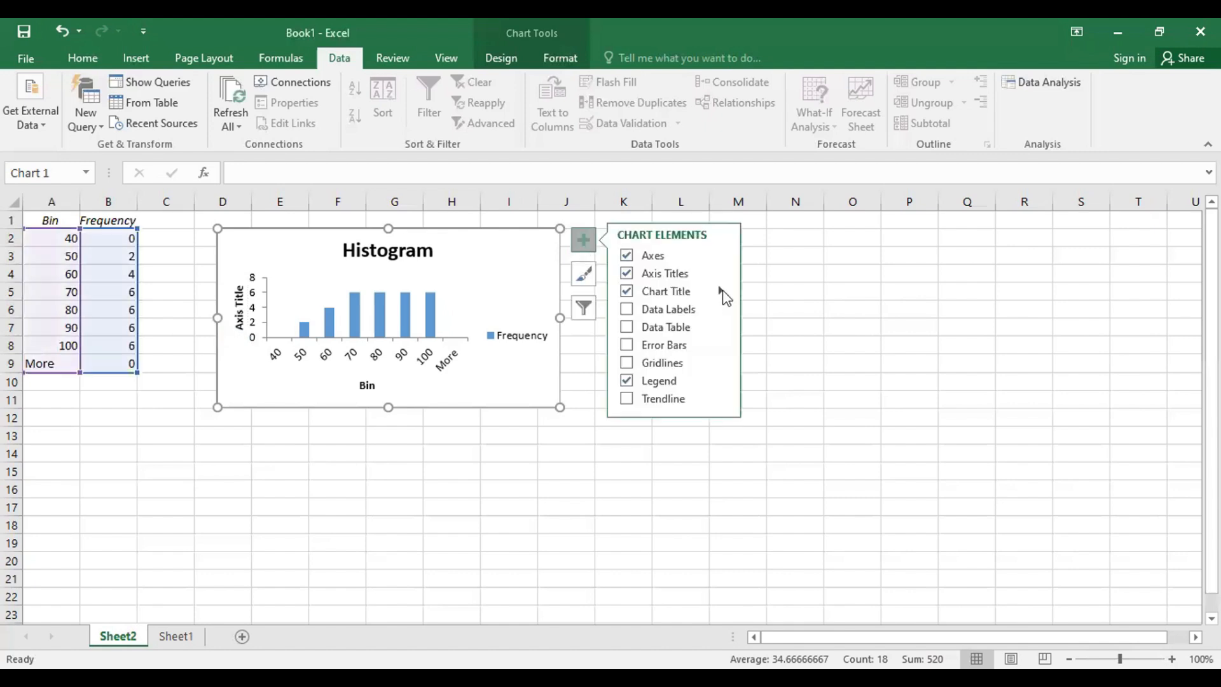
left_click(724, 294)
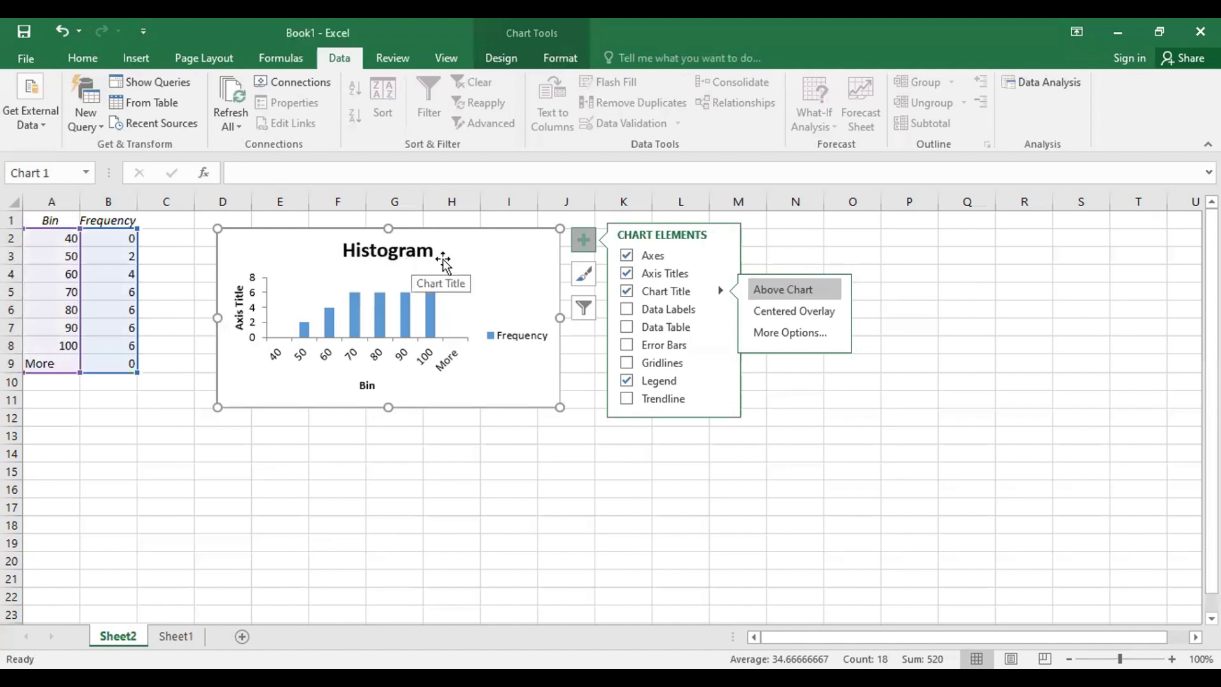
left_click(777, 311)
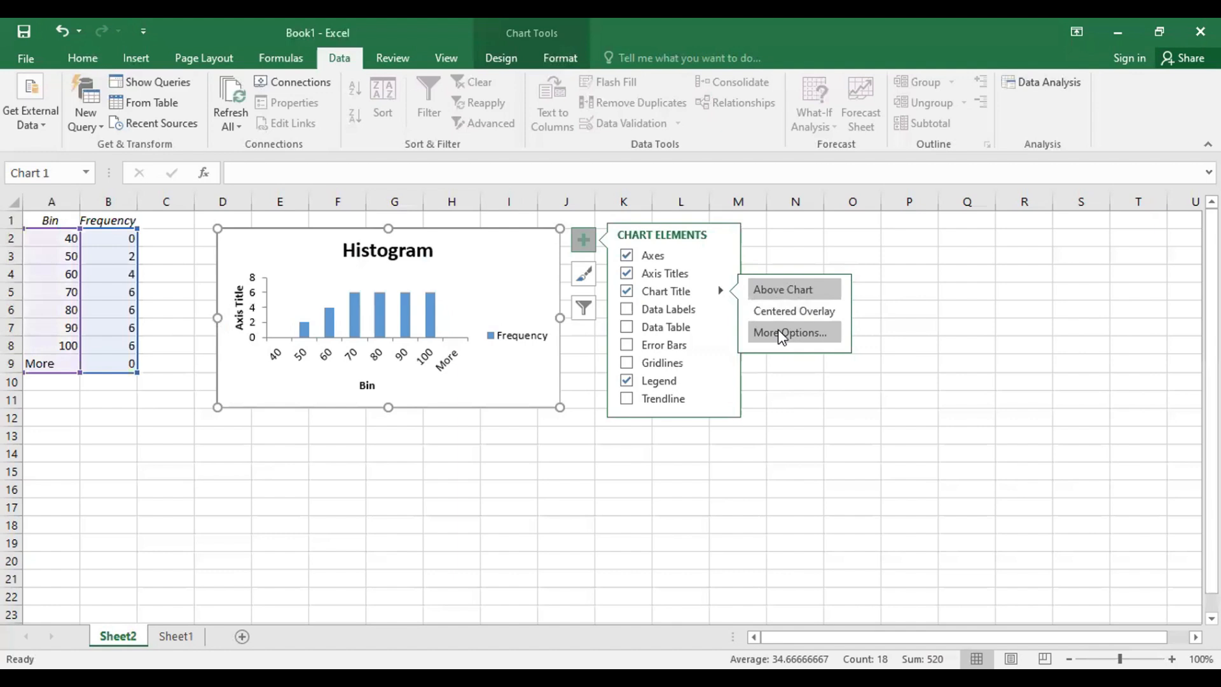
left_click(781, 333)
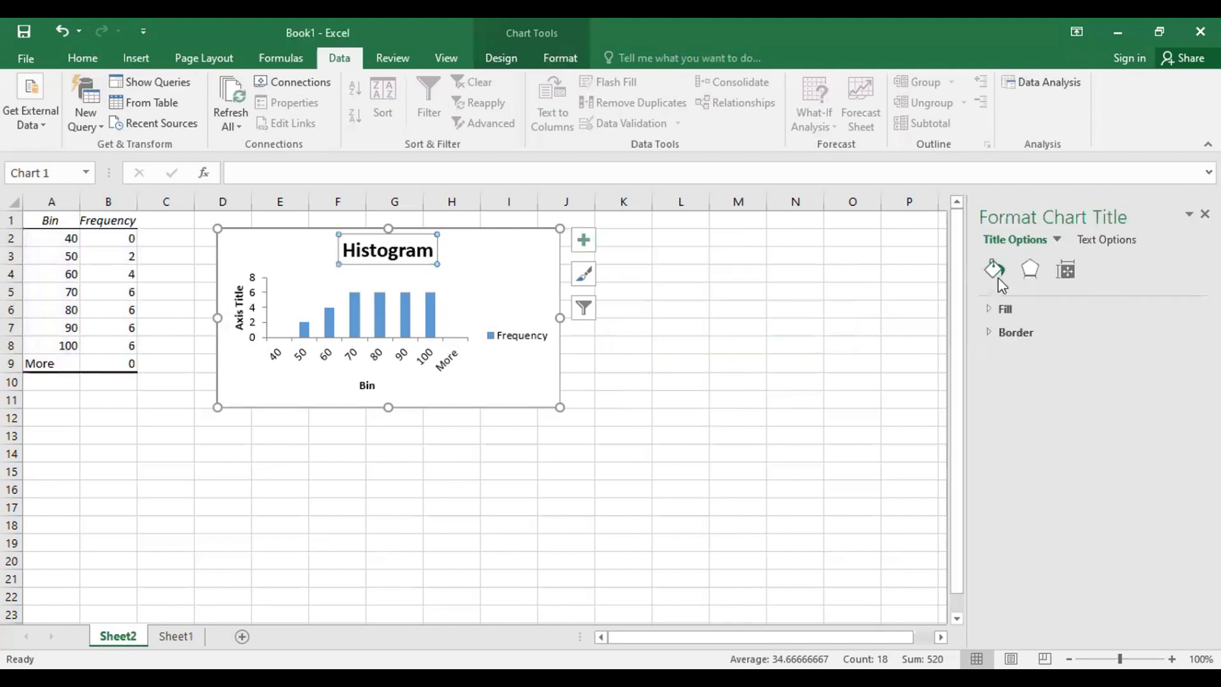
left_click(1030, 270)
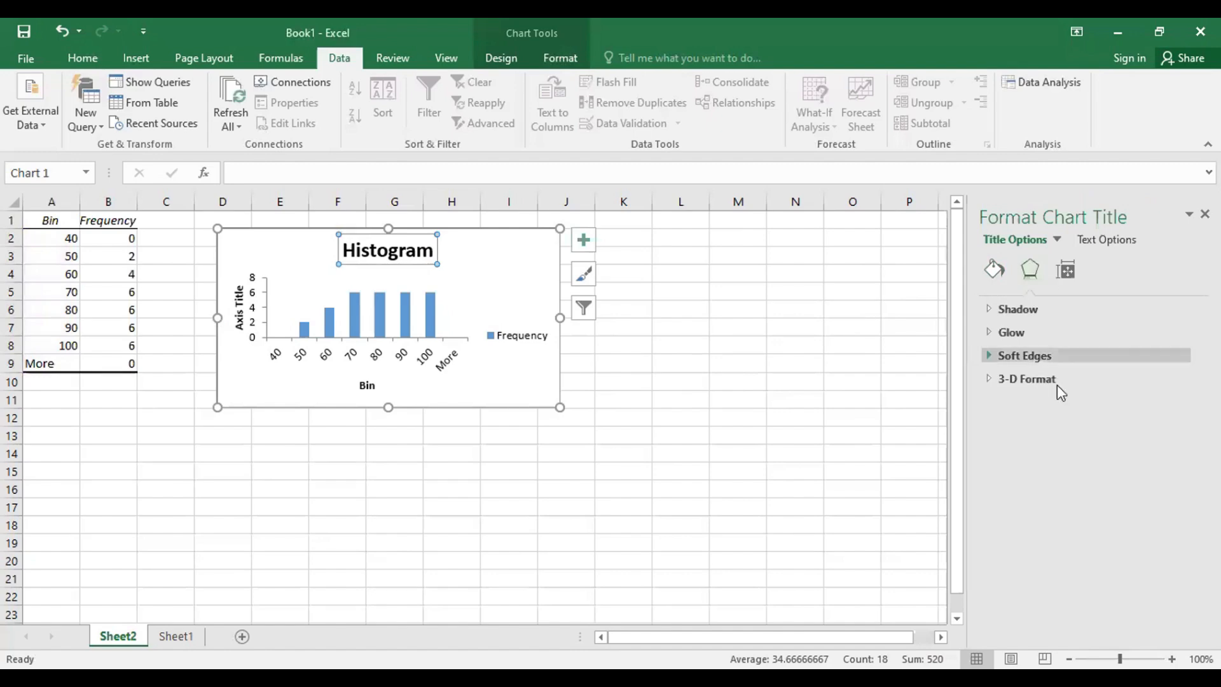
left_click(1066, 269)
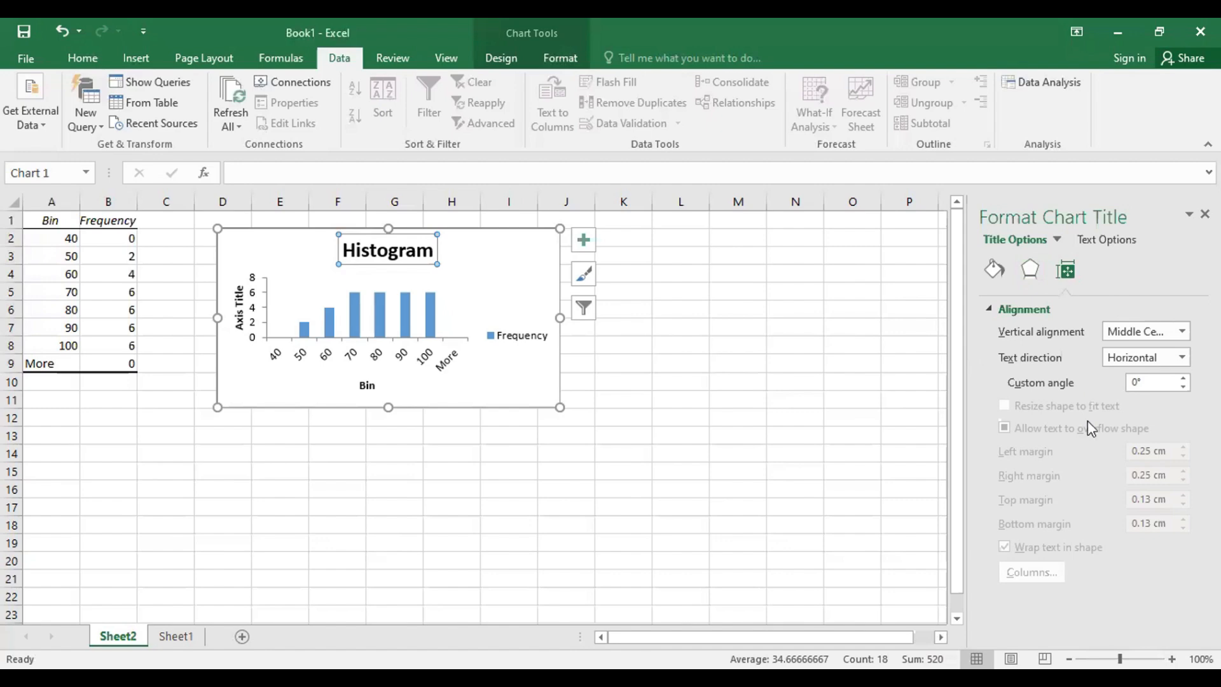
Examine the chart title's text options: text fill, shadow and other text effects, and text box settings
left_click(1104, 247)
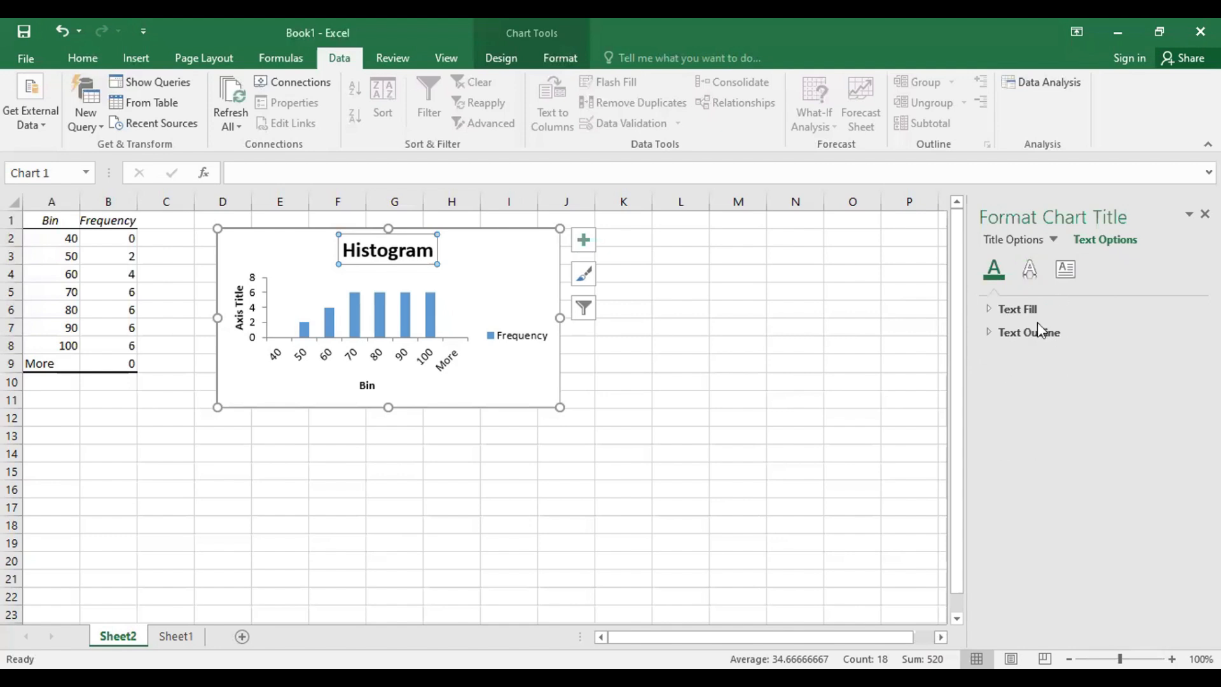
left_click(1042, 310)
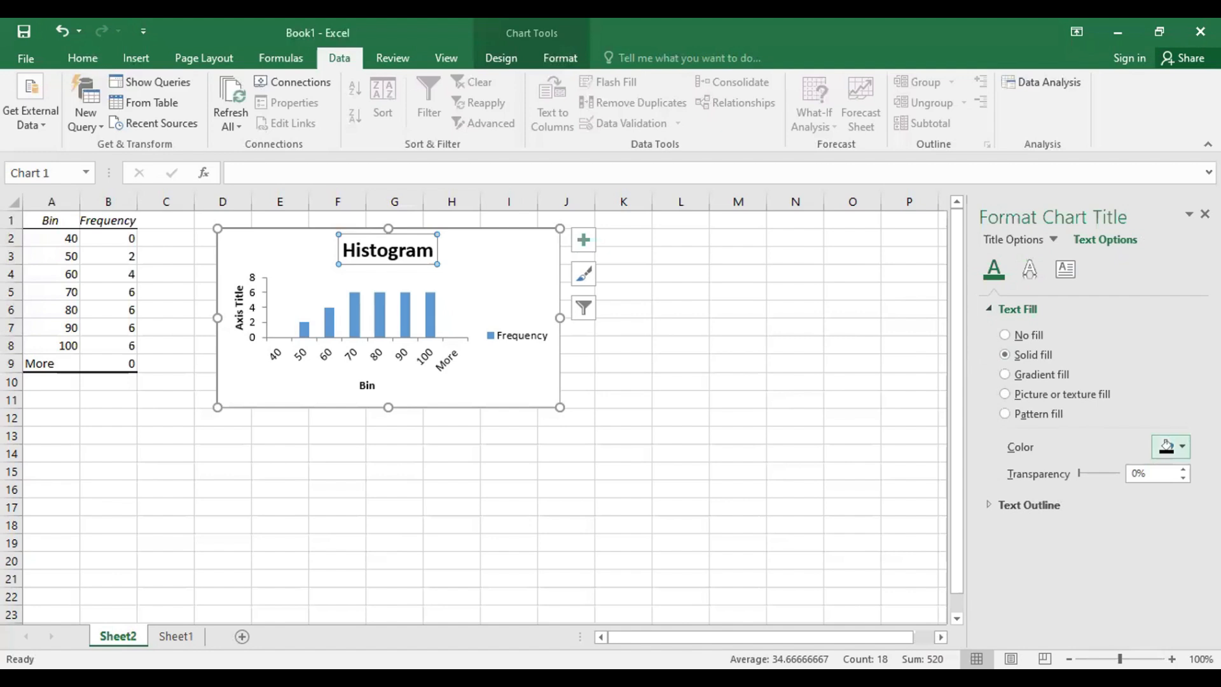
left_click(1039, 276)
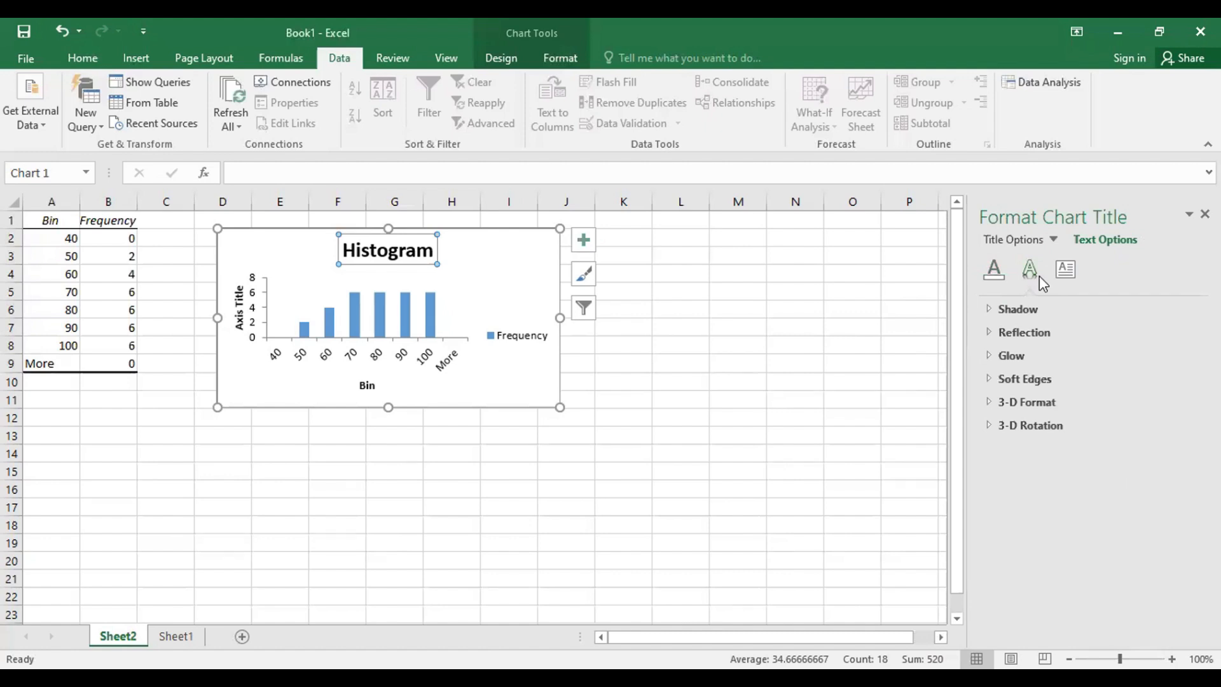
left_click(1032, 309)
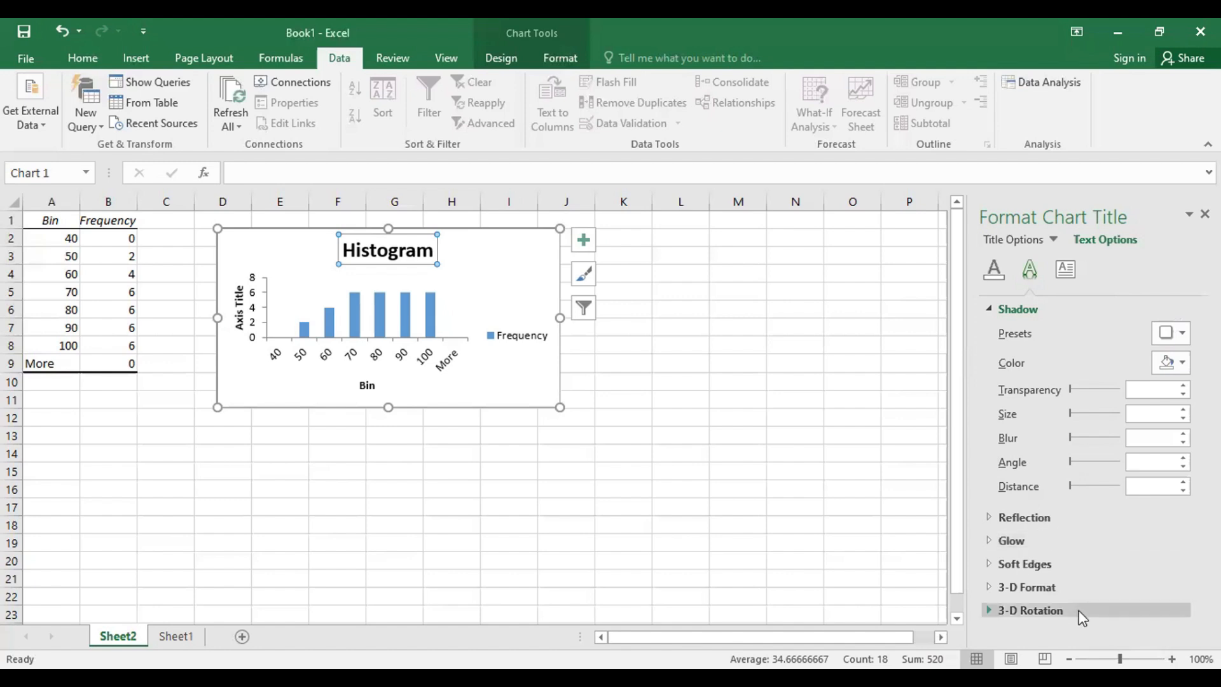
left_click(1067, 271)
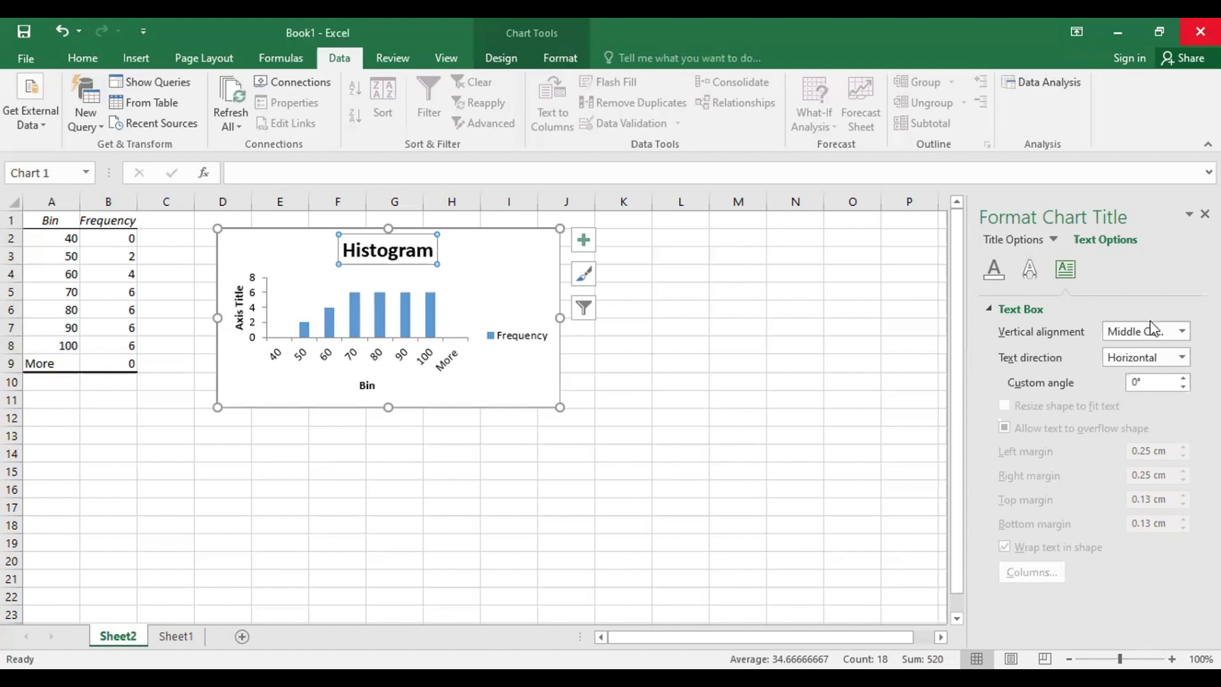
Examine the available text direction choices for the chart title
left_click(1181, 356)
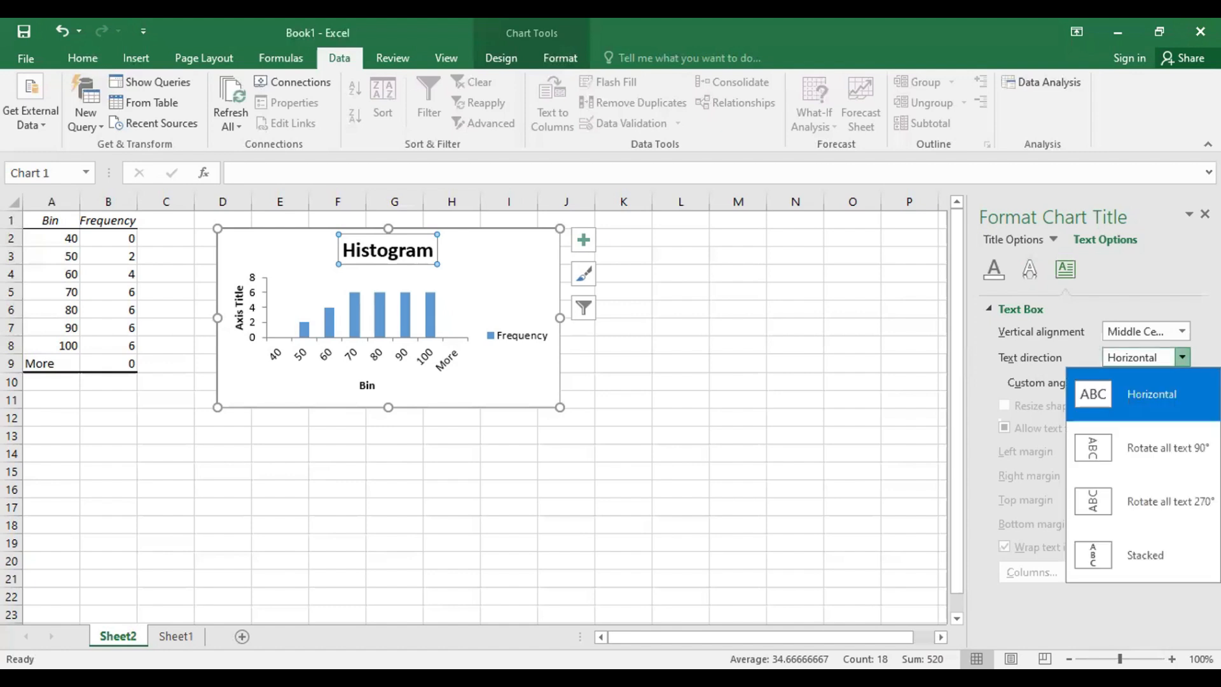
left_click(1024, 420)
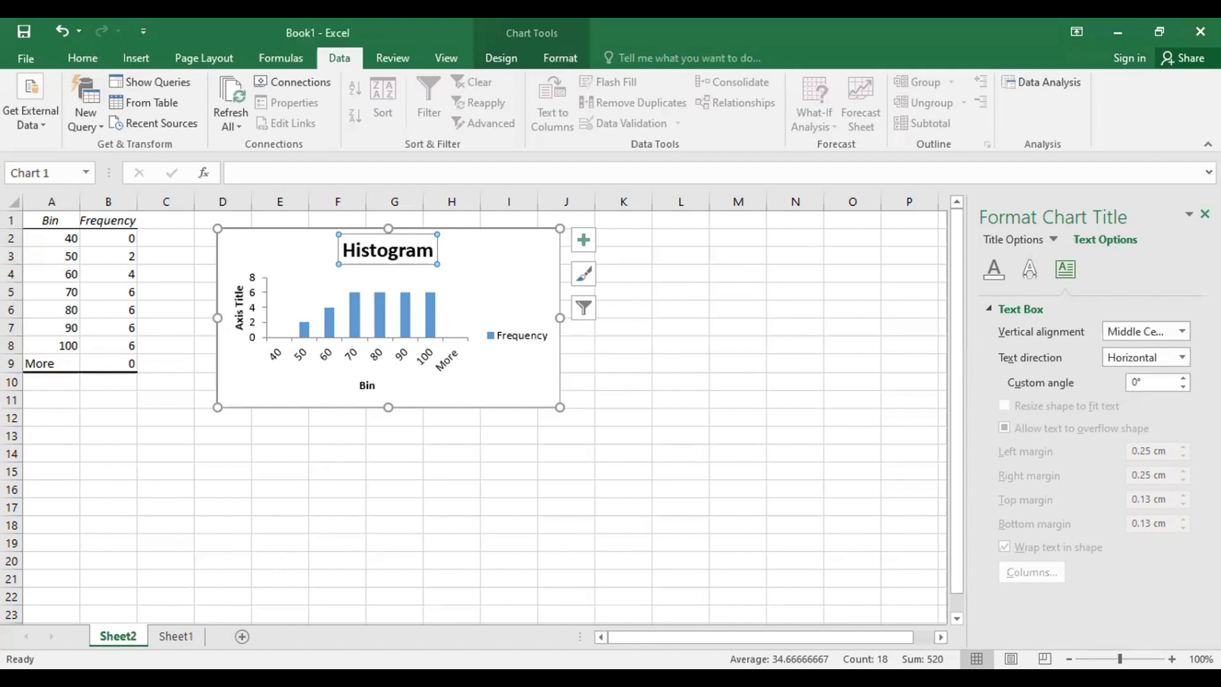
Add data callout labels to the histogram bars and remove the data labels again
left_click(588, 238)
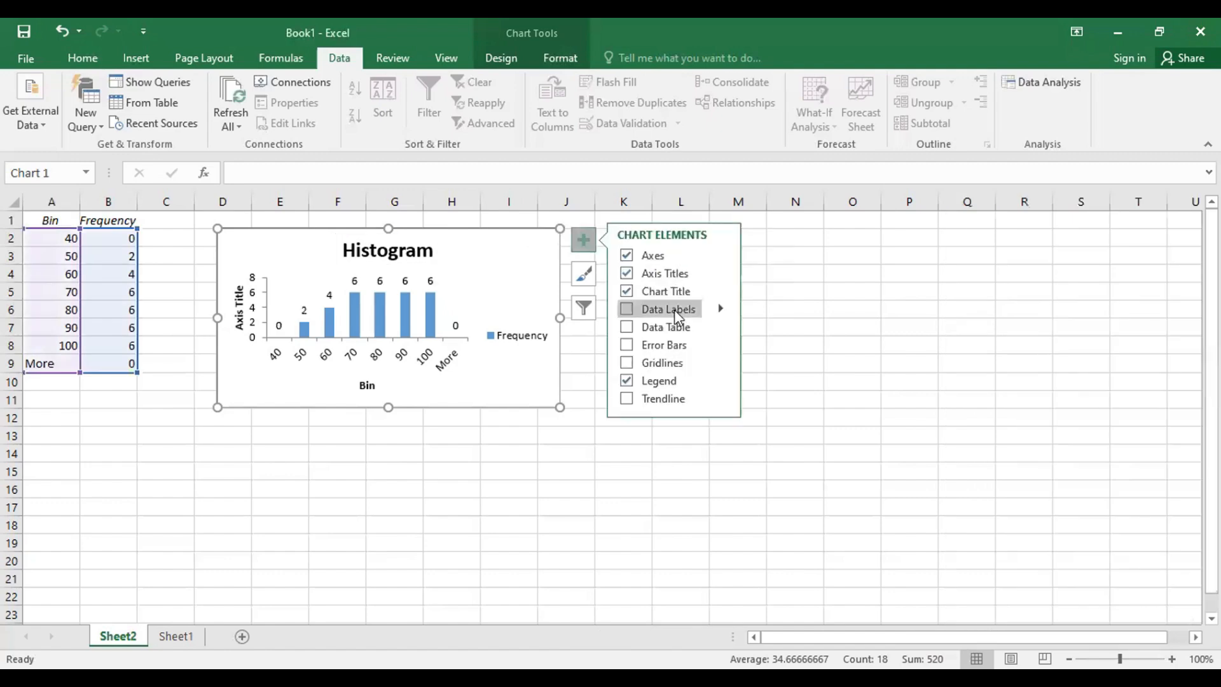
left_click(722, 311)
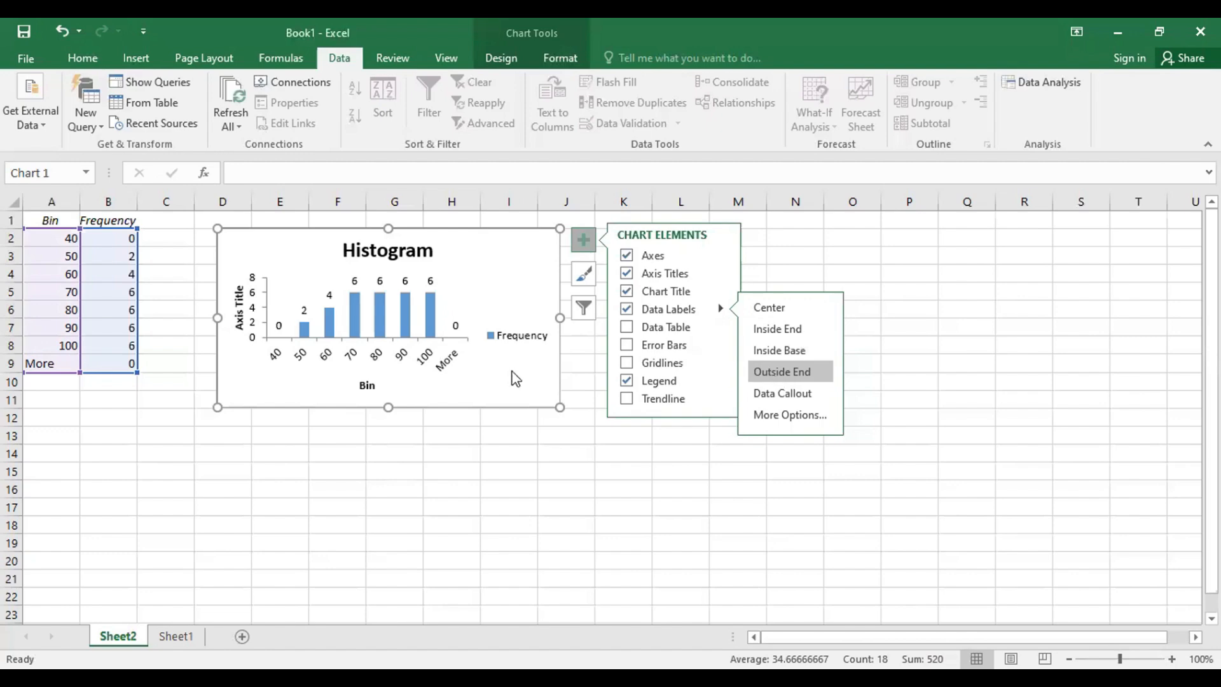
left_click(792, 396)
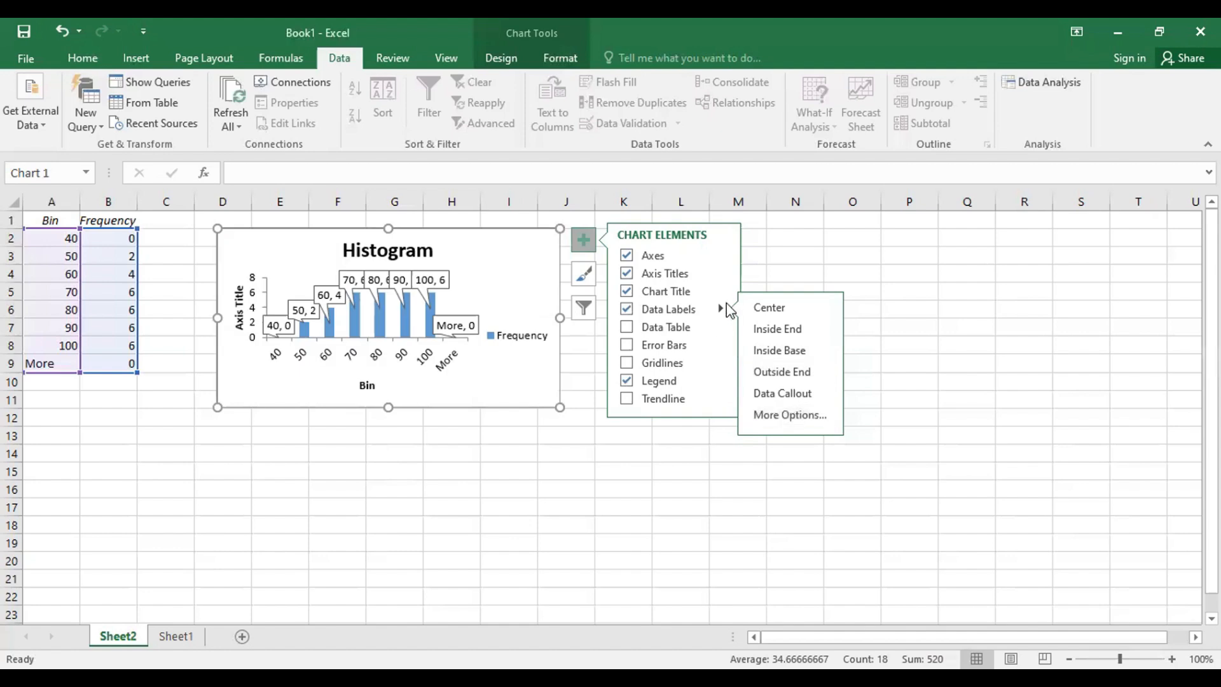
left_click(626, 309)
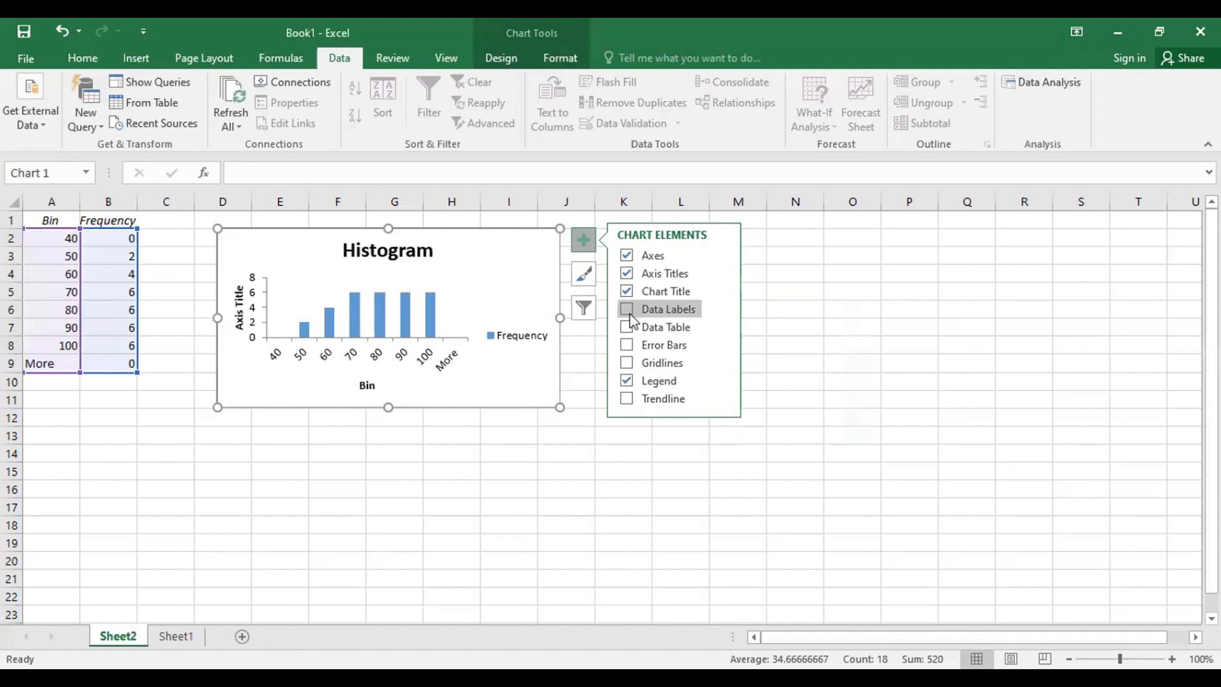
Add a data table with legend keys to the histogram chart and open its detailed formatting options
left_click(681, 325)
left_click(717, 329)
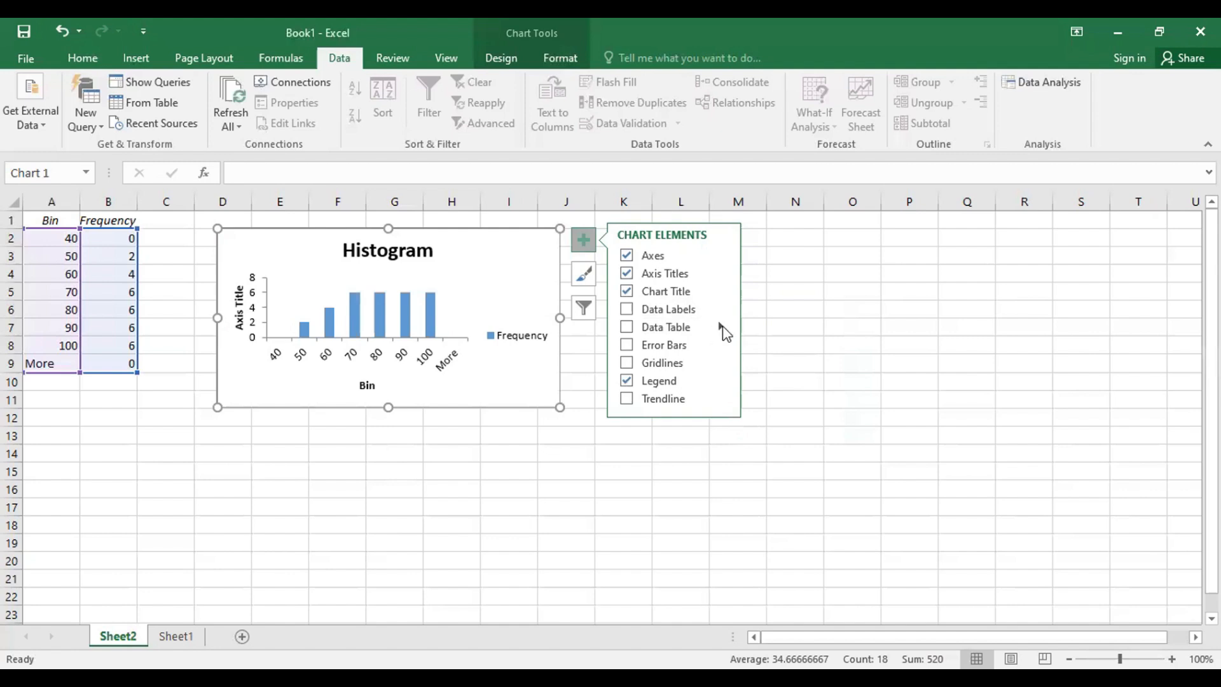
left_click(718, 327)
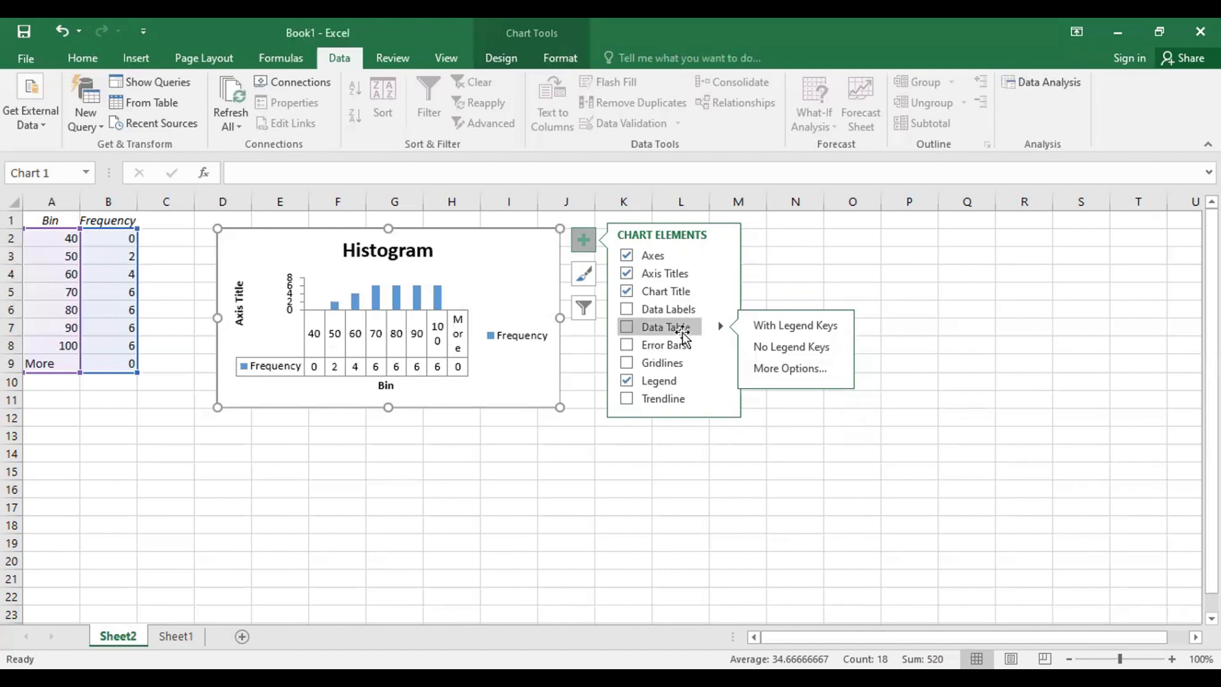
left_click(713, 327)
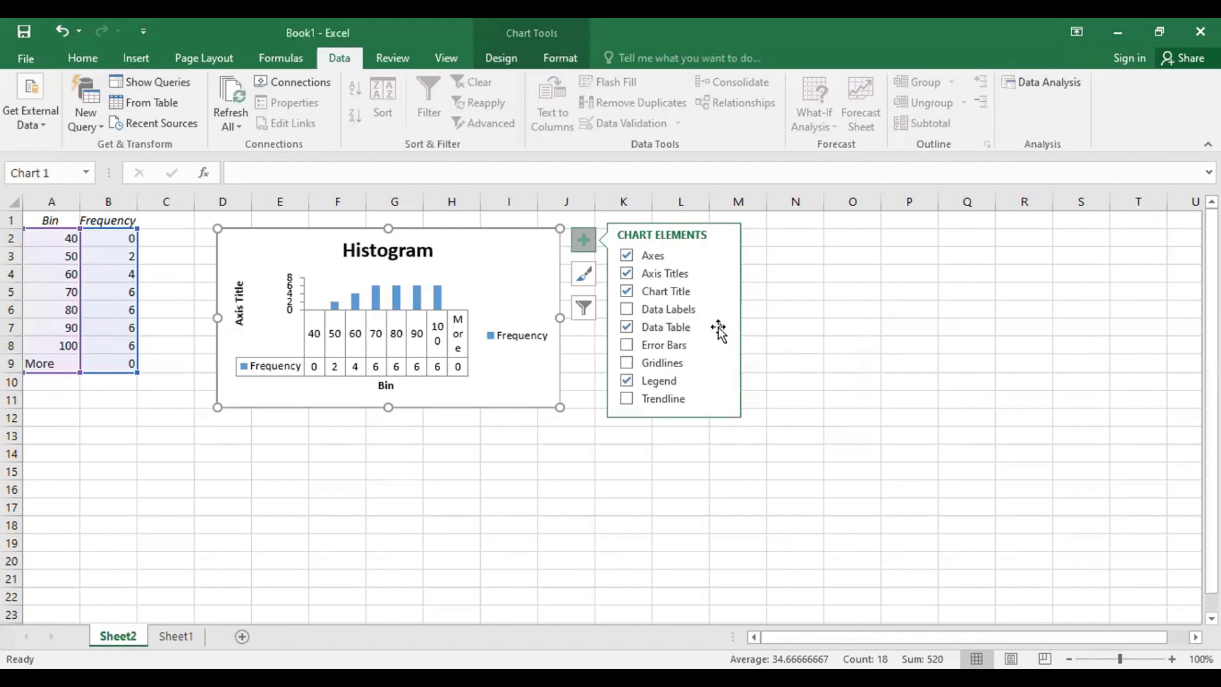
left_click(720, 326)
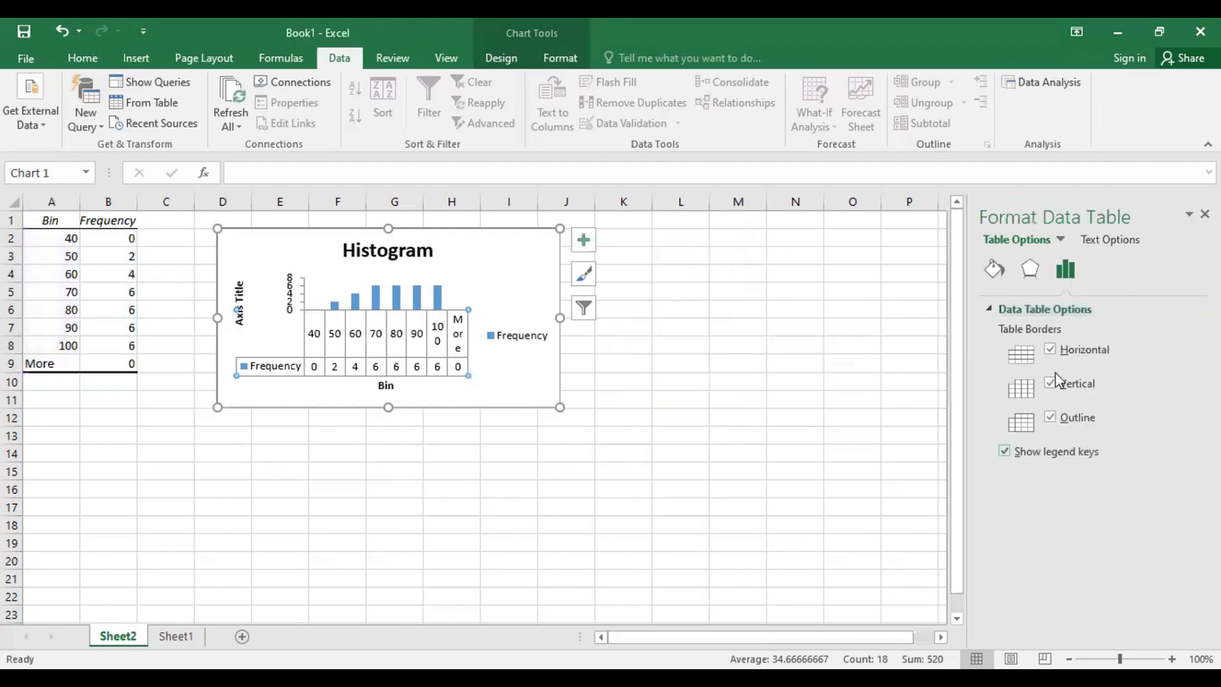
Examine the data table's effects and fill settings, and remove the data table from the chart
left_click(1025, 272)
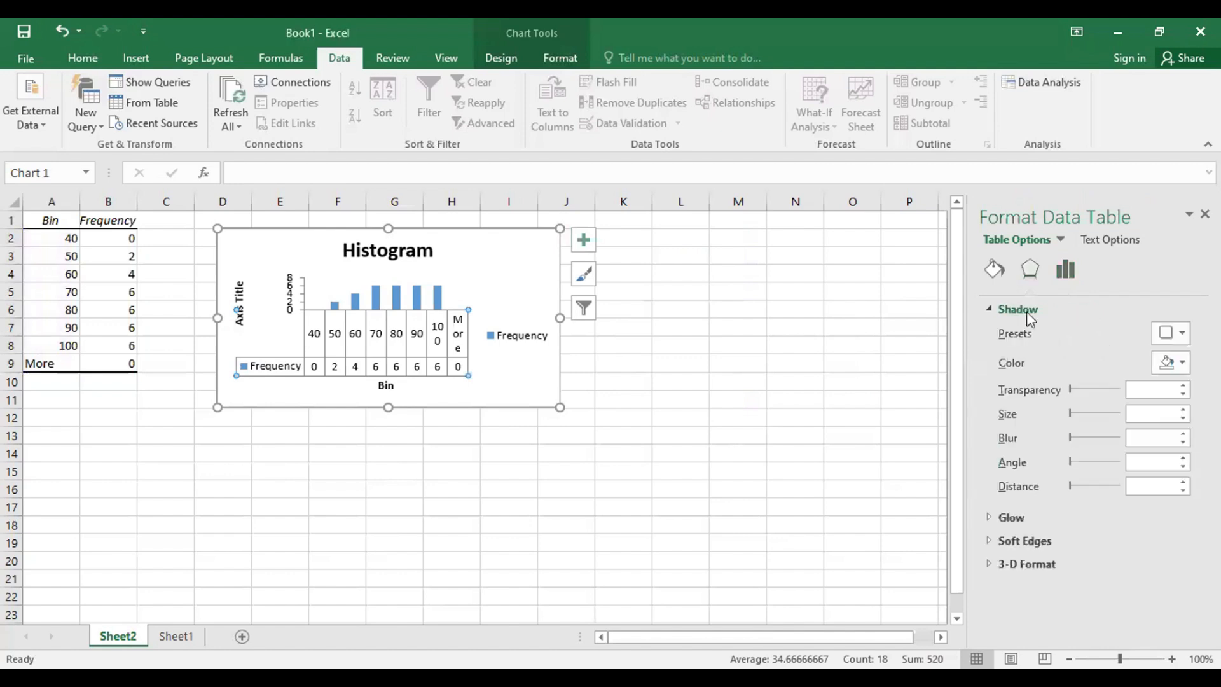
left_click(991, 274)
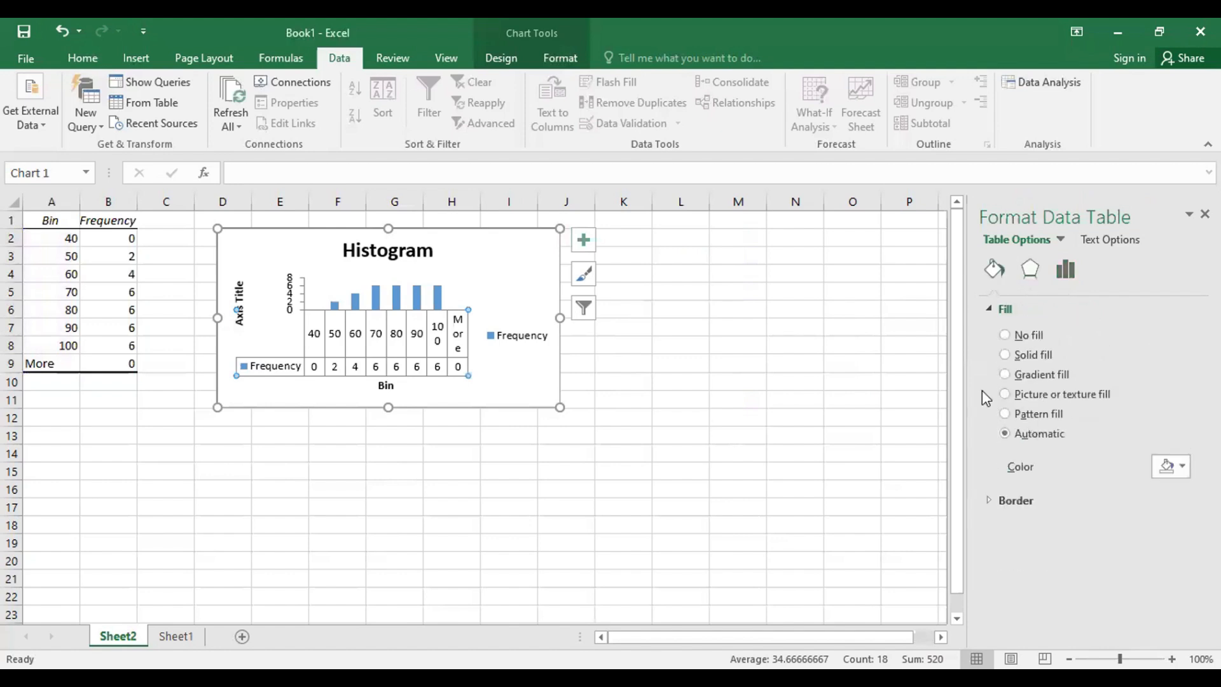
left_click(592, 245)
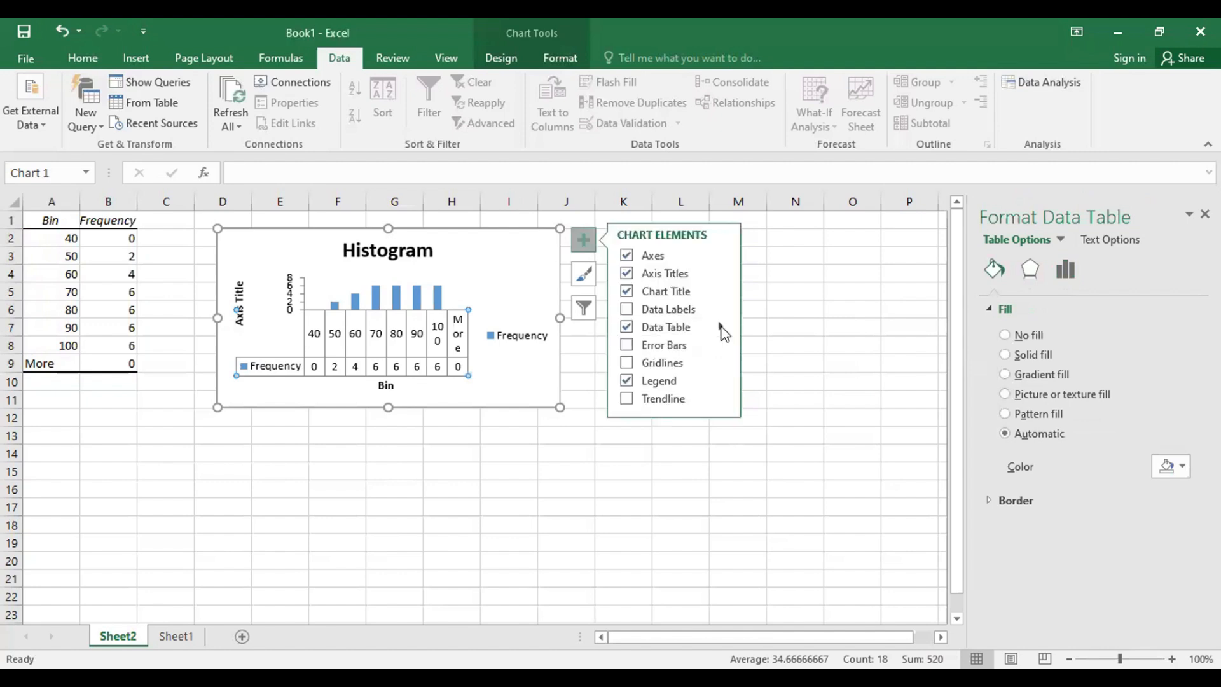
left_click(626, 327)
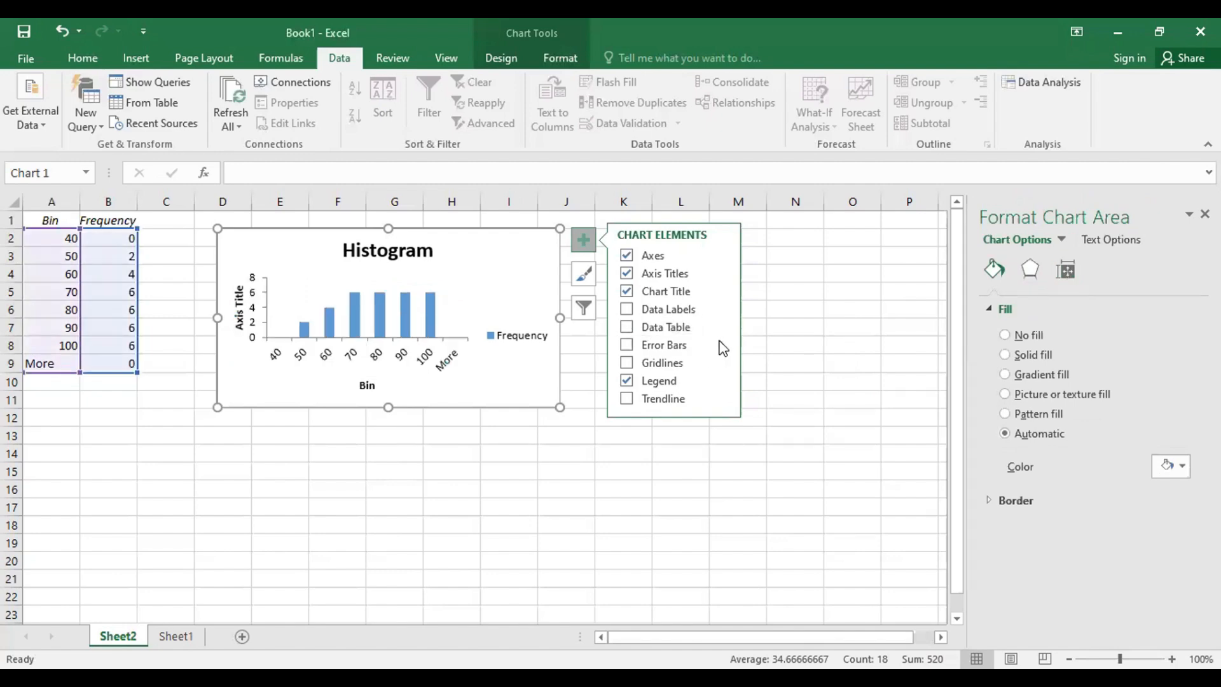
Add error bars to the histogram and examine their compound, dash and cap type line settings
left_click(723, 346)
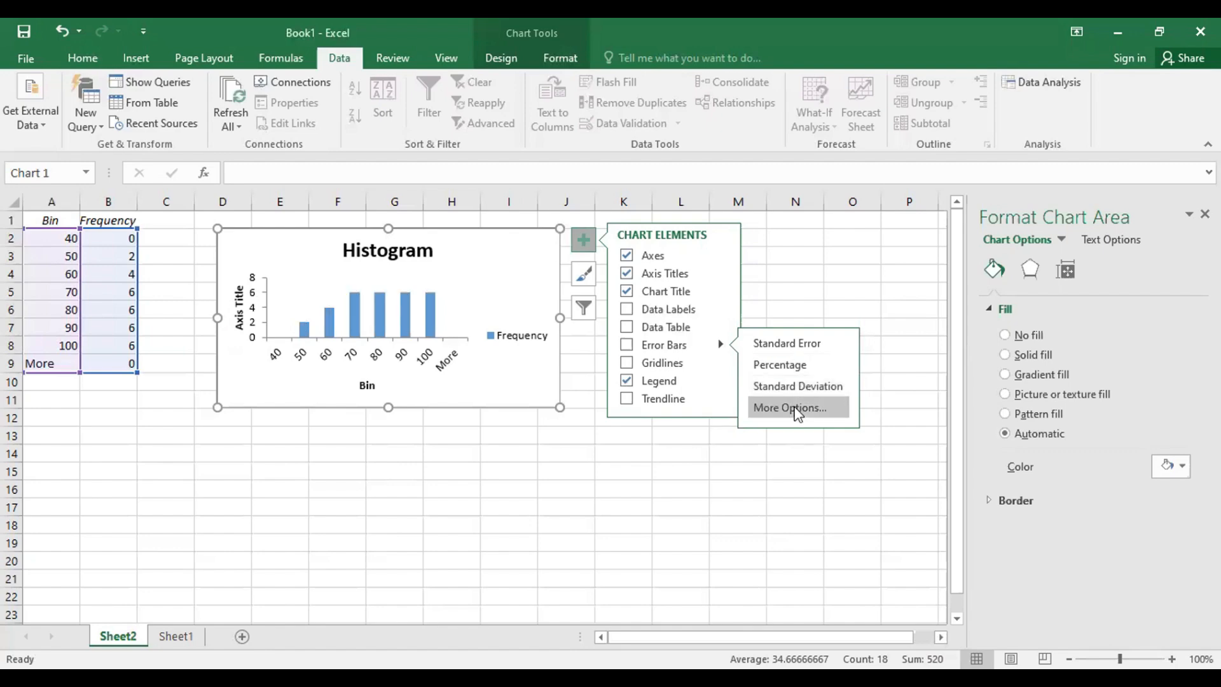
left_click(781, 349)
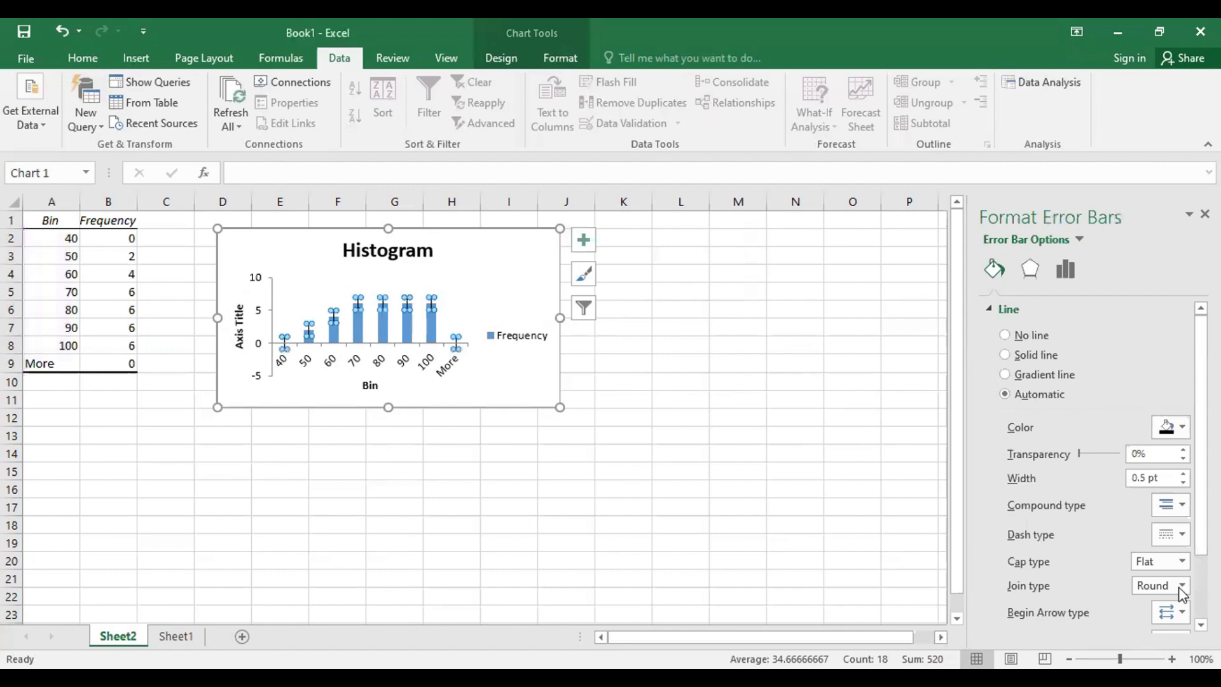
left_click(1181, 506)
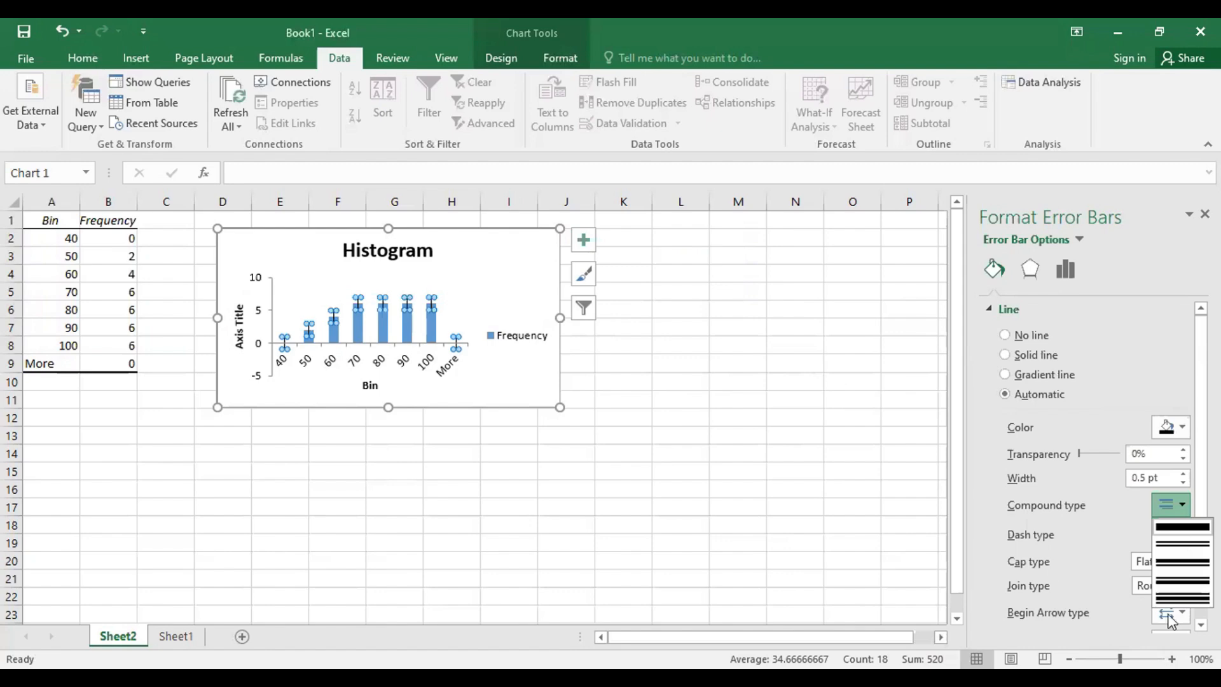
left_click(1143, 582)
left_click(1180, 535)
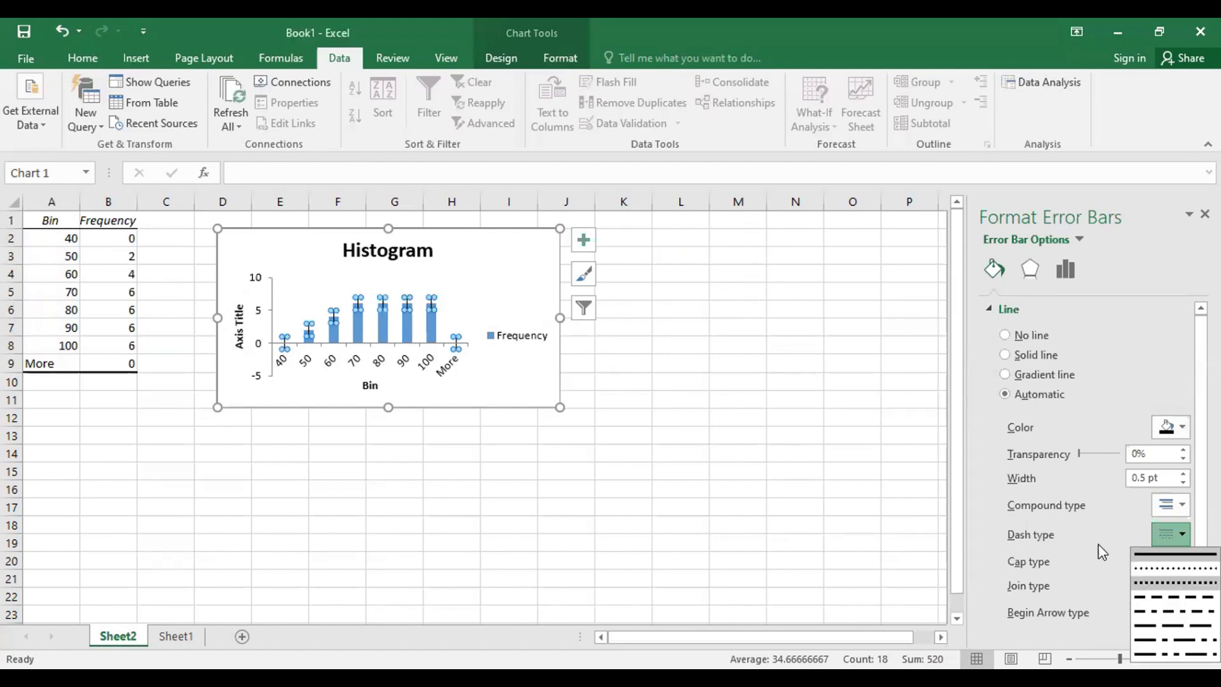
left_click(1183, 569)
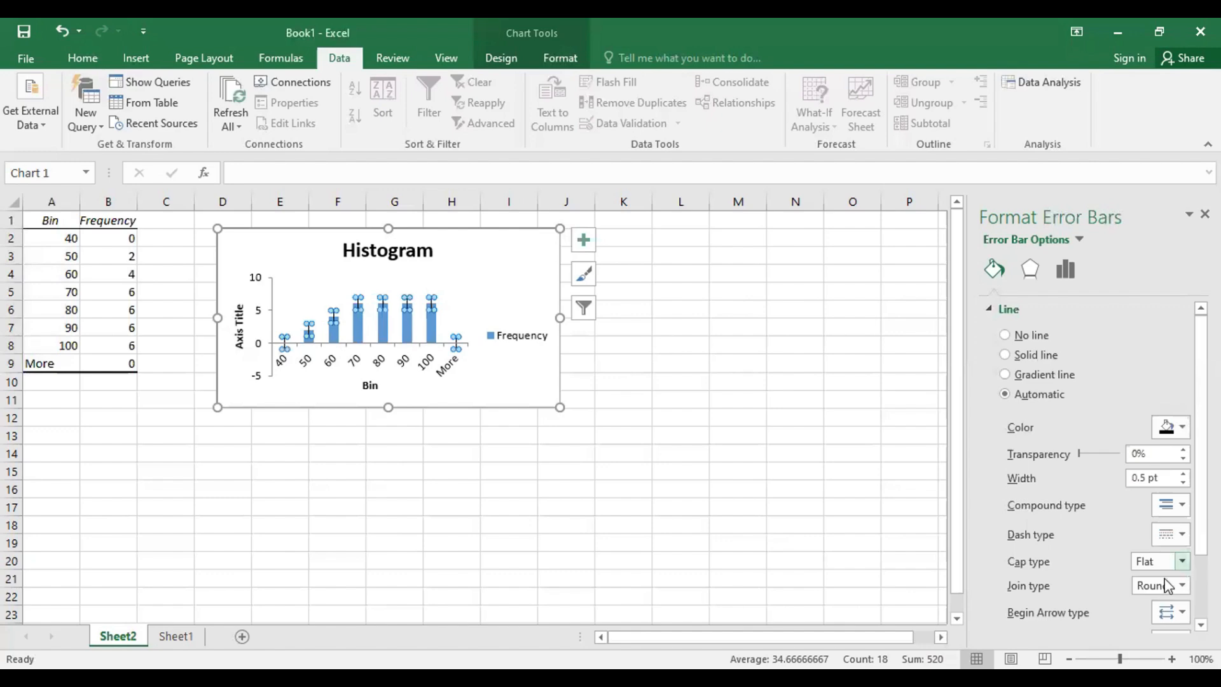
left_click(1165, 580)
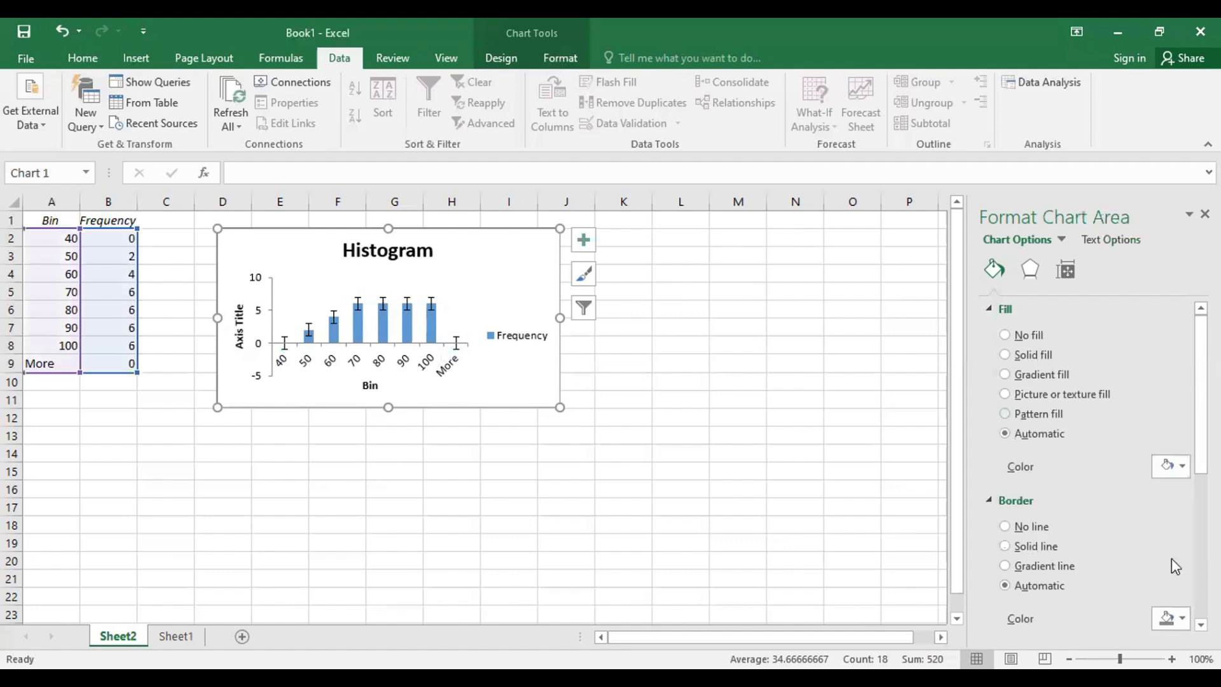
Set the cap type of the chart area's border line to Round
scroll(1175, 565, "down", 1)
scroll(1174, 565, "down", 4)
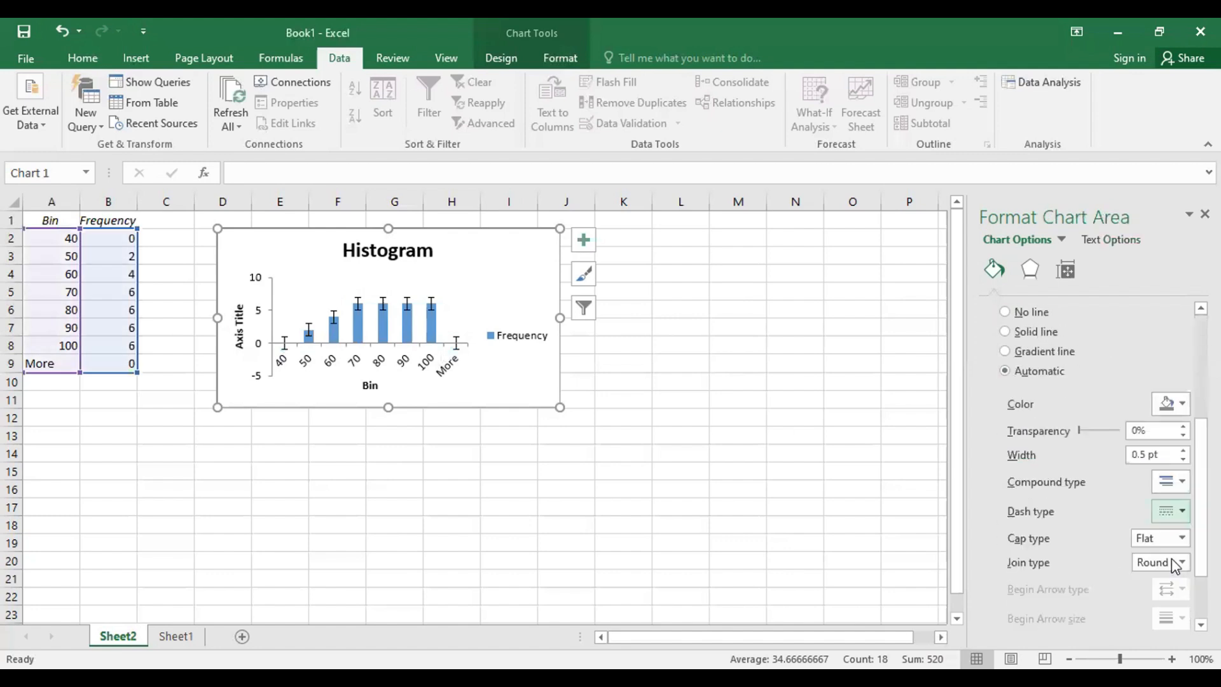
scroll(1174, 566, "down", 3)
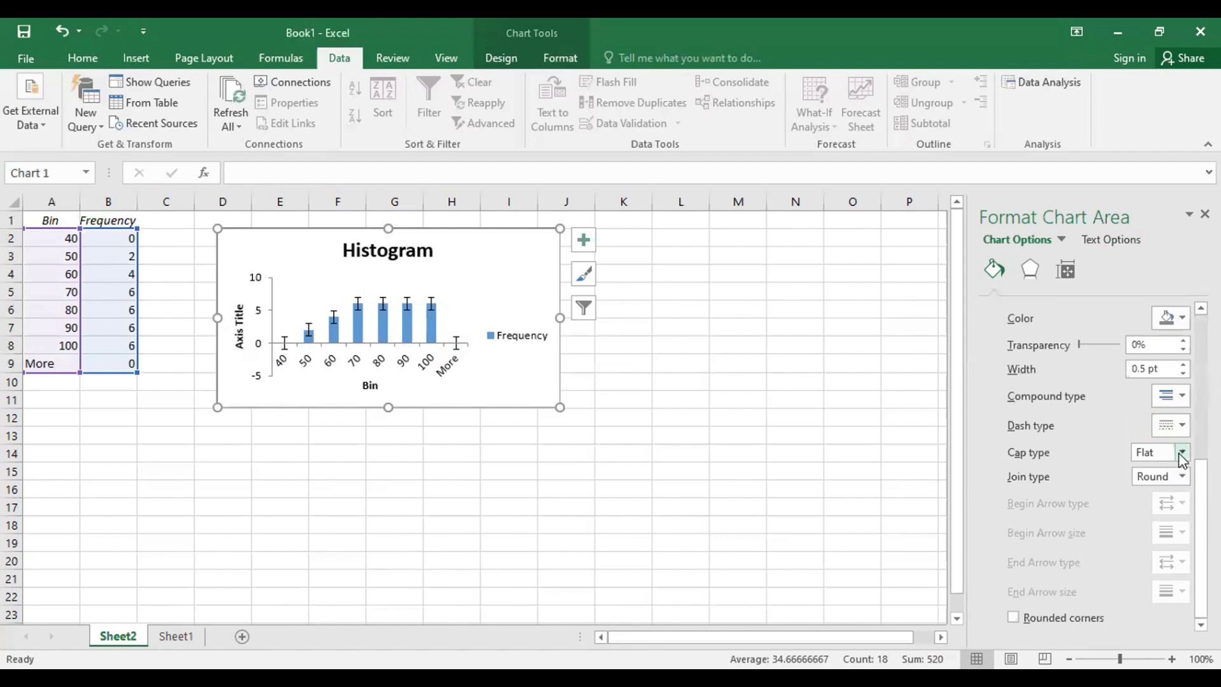
left_click(1181, 452)
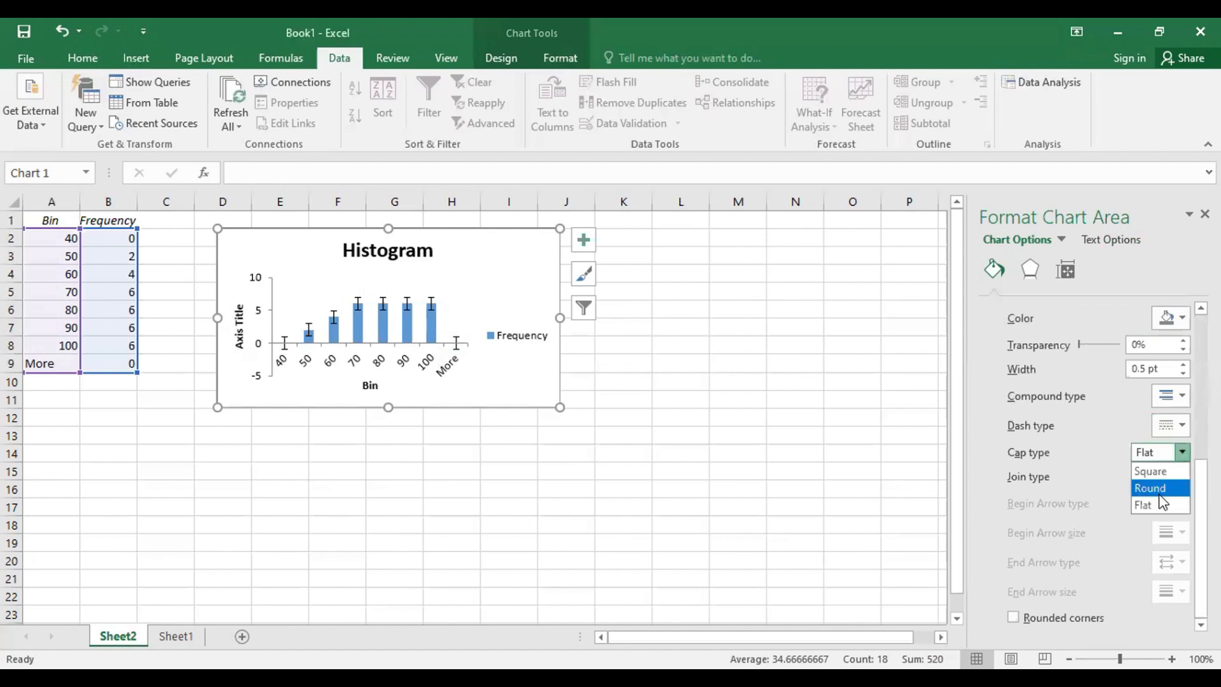
left_click(428, 349)
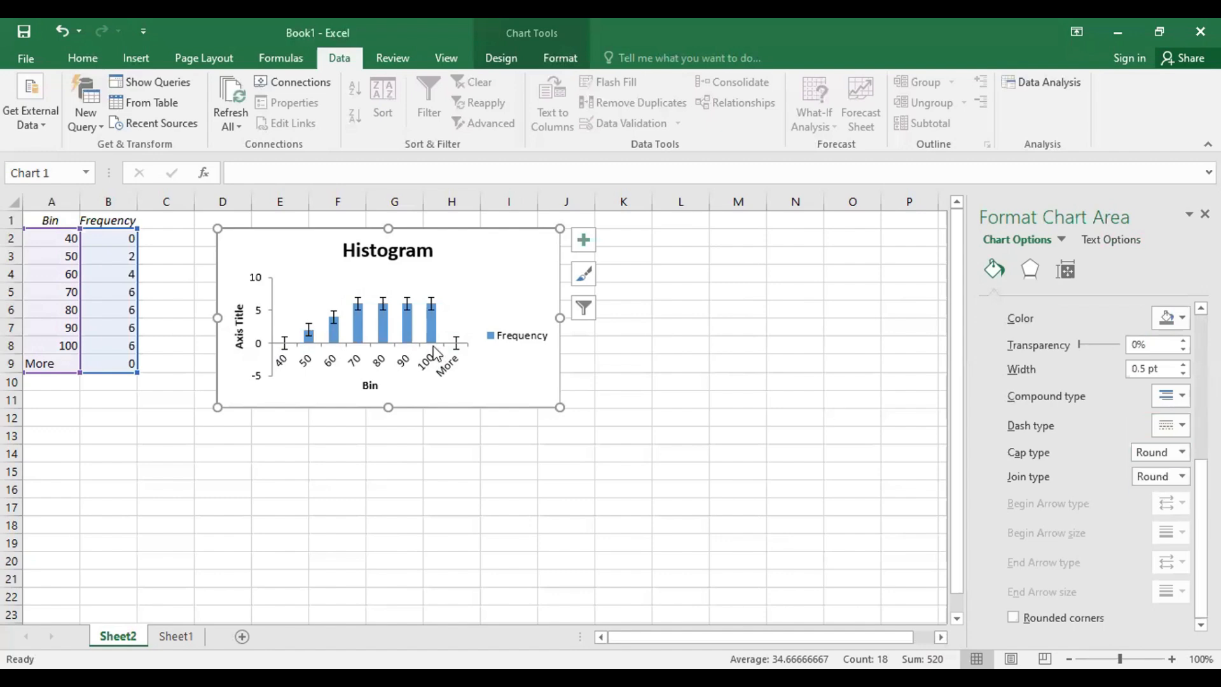
Remove the error bars from the histogram and add primary major horizontal gridlines
left_click(449, 344)
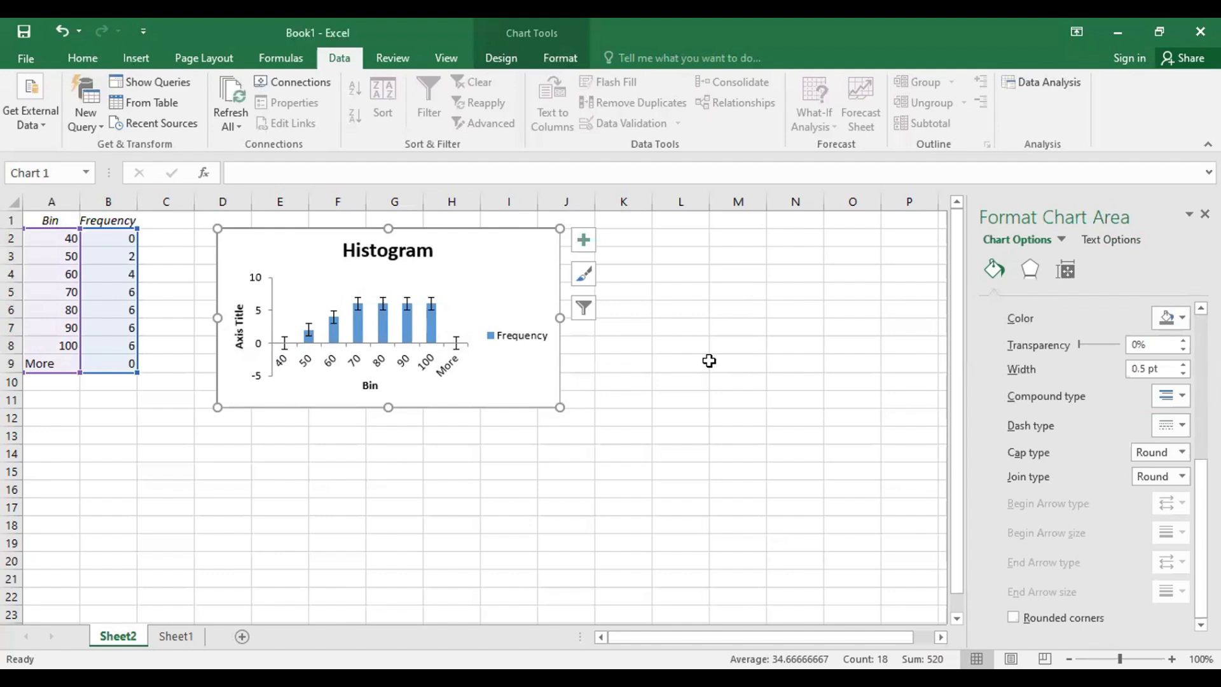
left_click(585, 242)
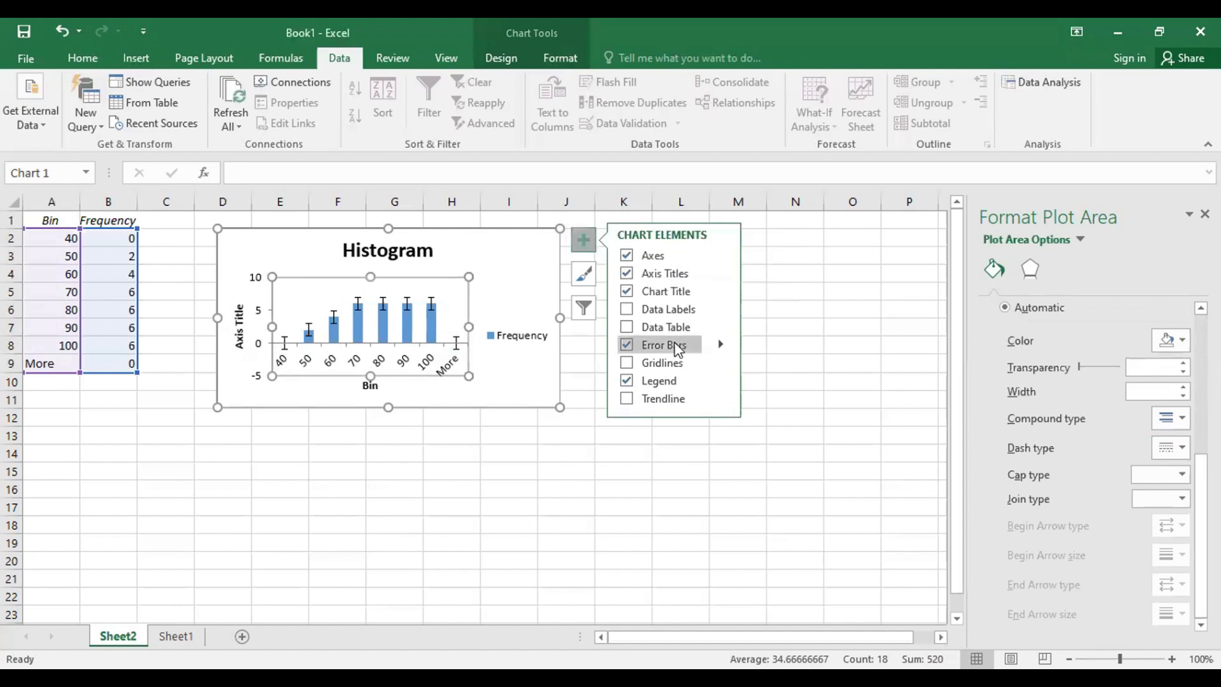
left_click(627, 346)
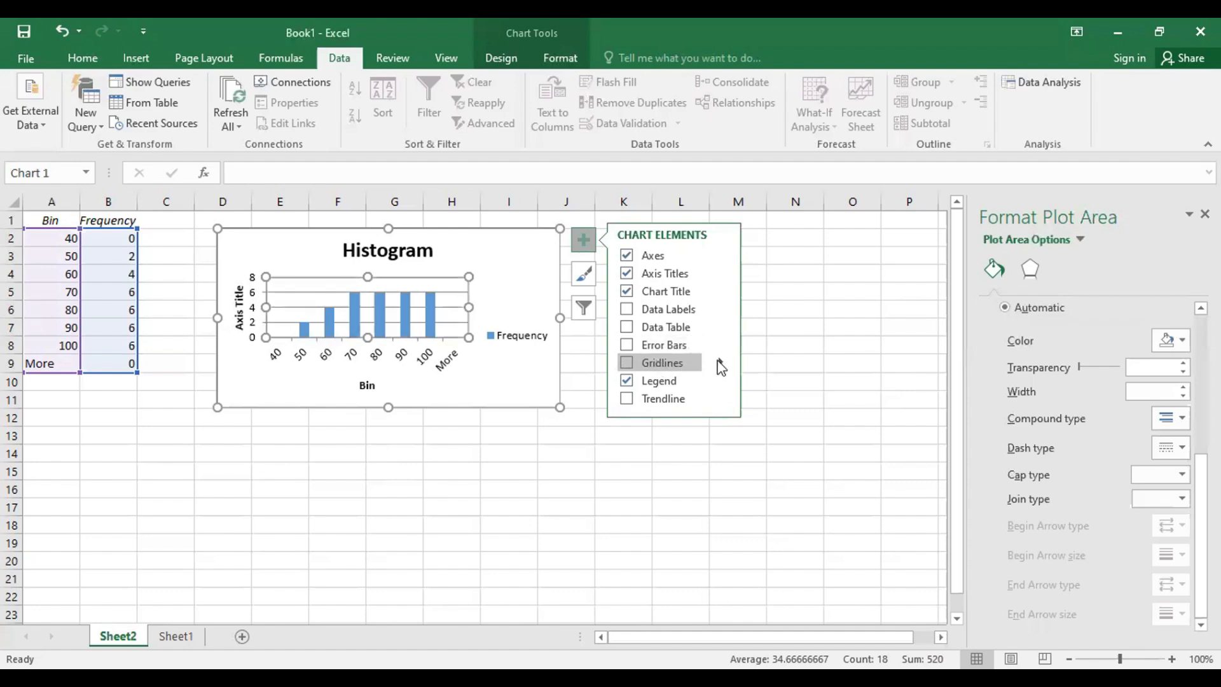
left_click(721, 364)
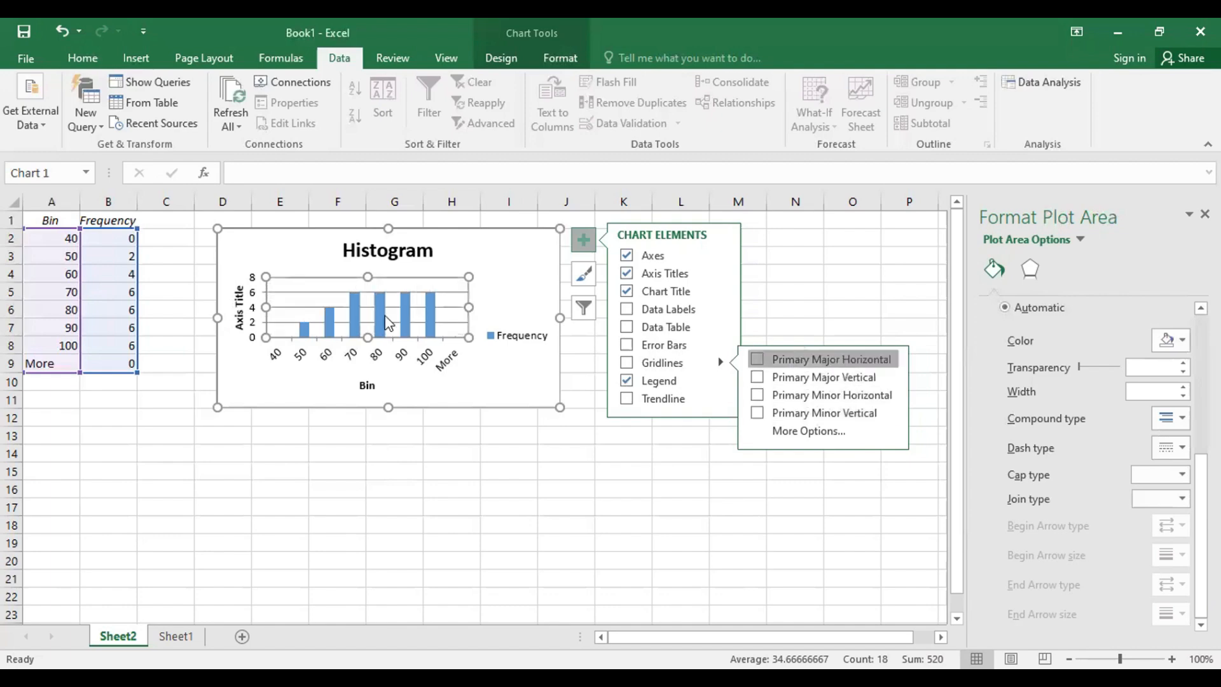
left_click(827, 359)
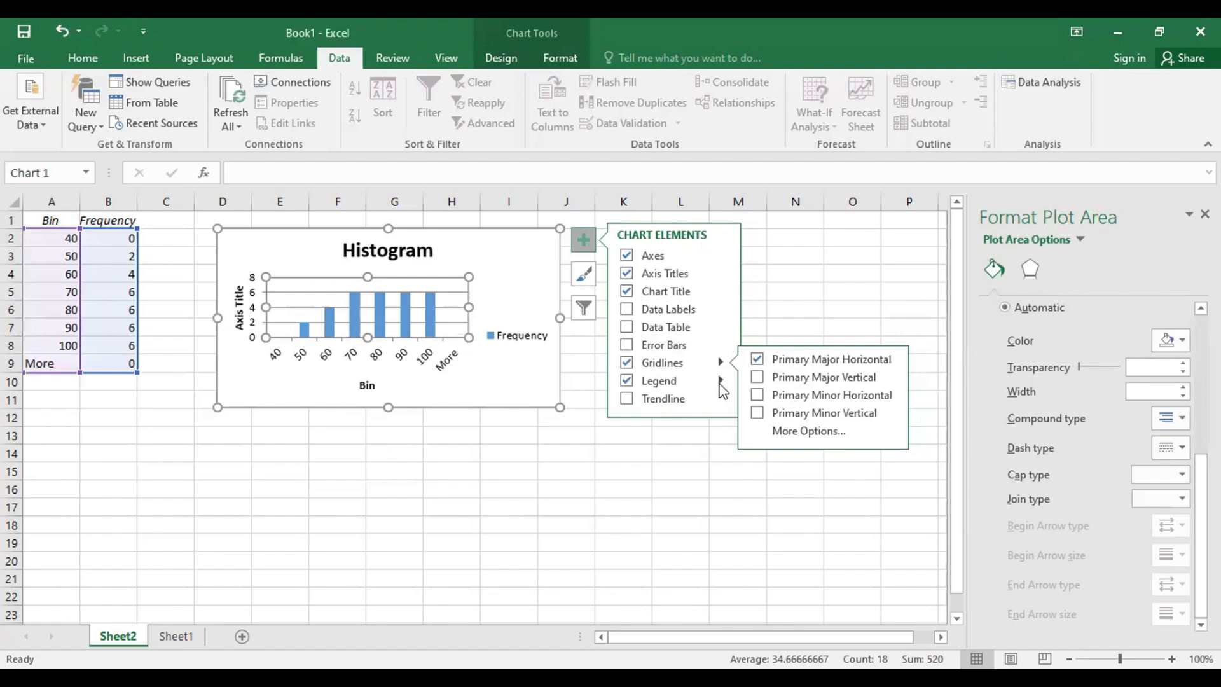
Move the legend to the bottom of the chart and return it to the right side
left_click(721, 381)
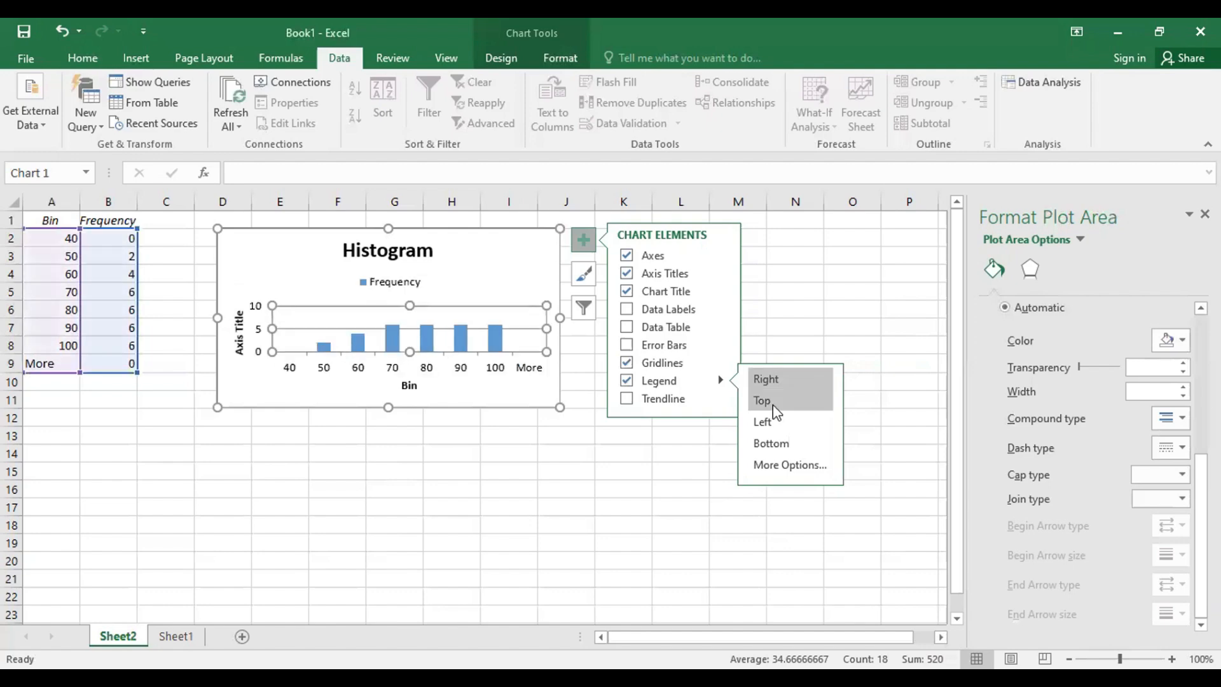
left_click(781, 445)
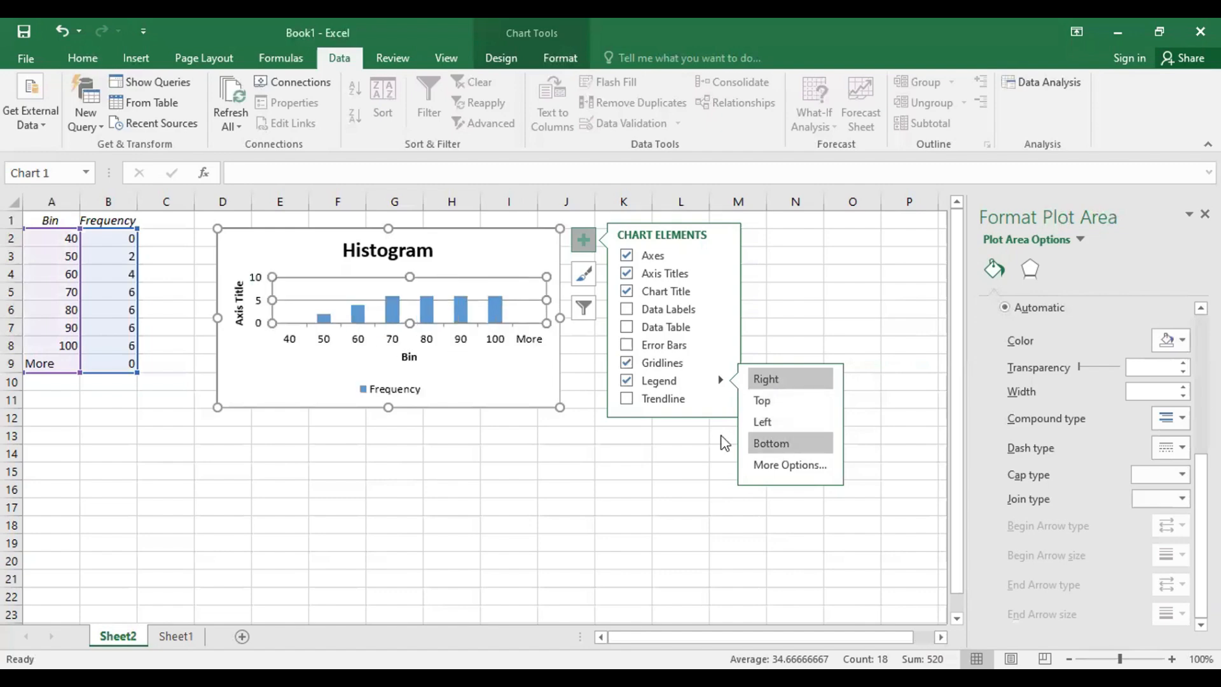
left_click(766, 382)
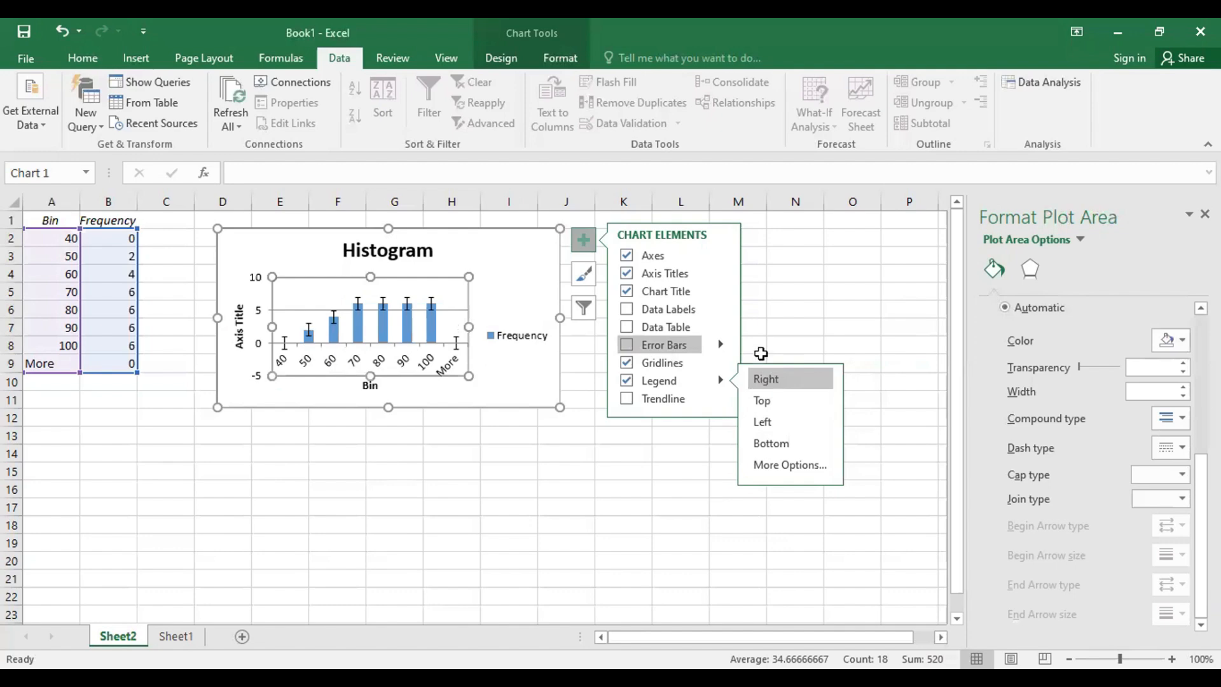
Add a linear trendline for the Frequency series and open the detailed trendline formatting options
left_click(721, 399)
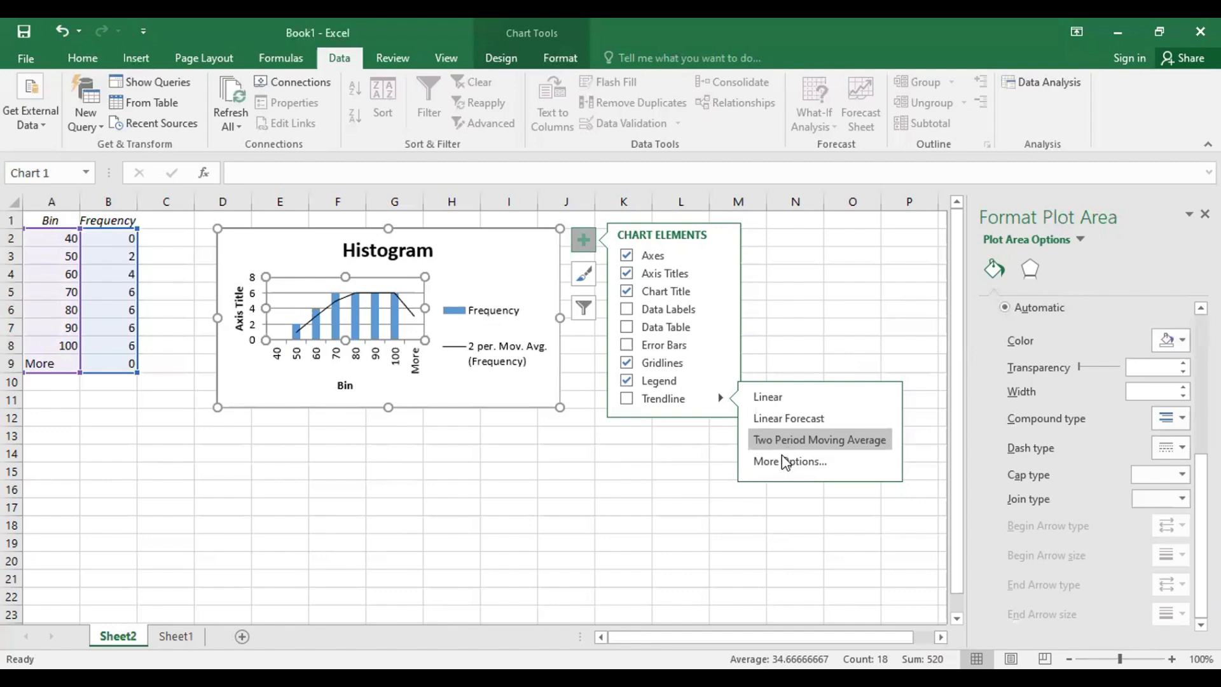
left_click(775, 397)
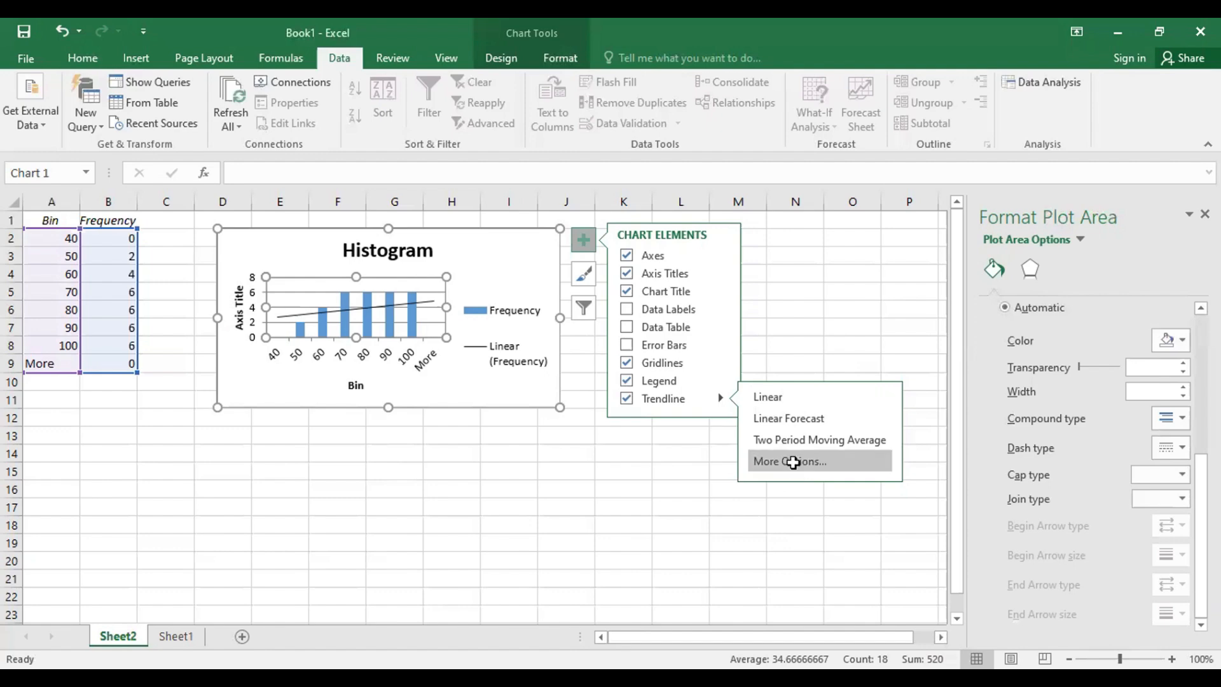
left_click(789, 461)
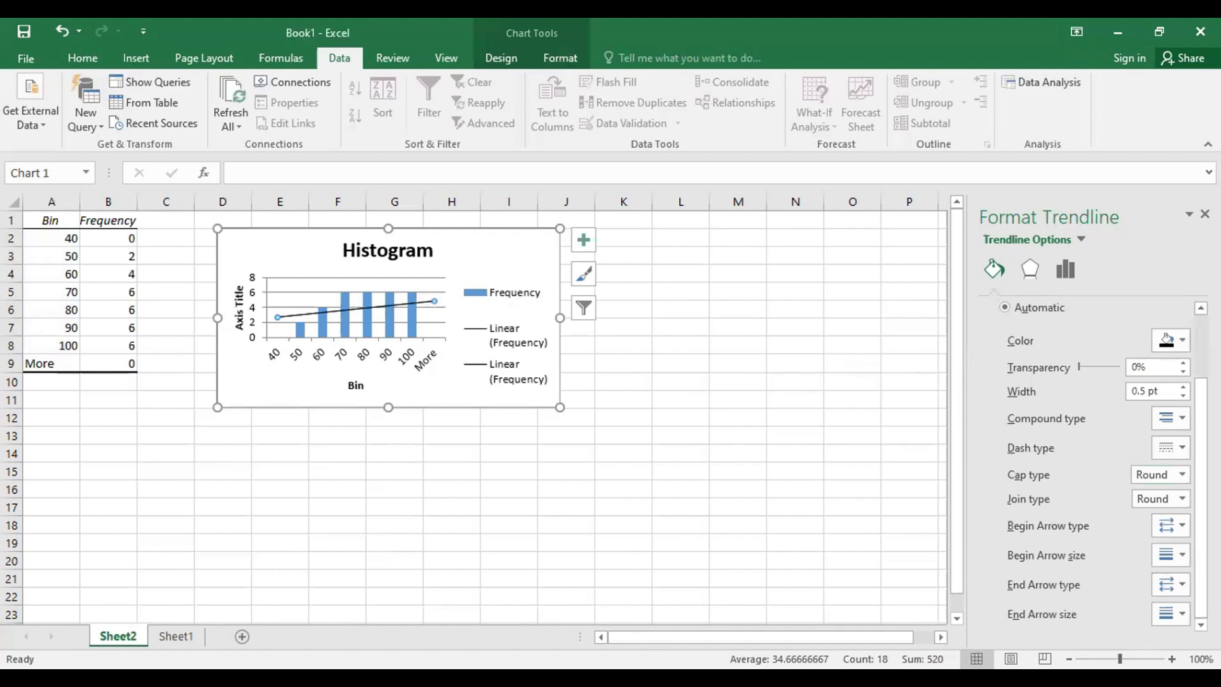
Try the Logarithmic type for the Frequency trendline and return it to Linear
left_click(1028, 270)
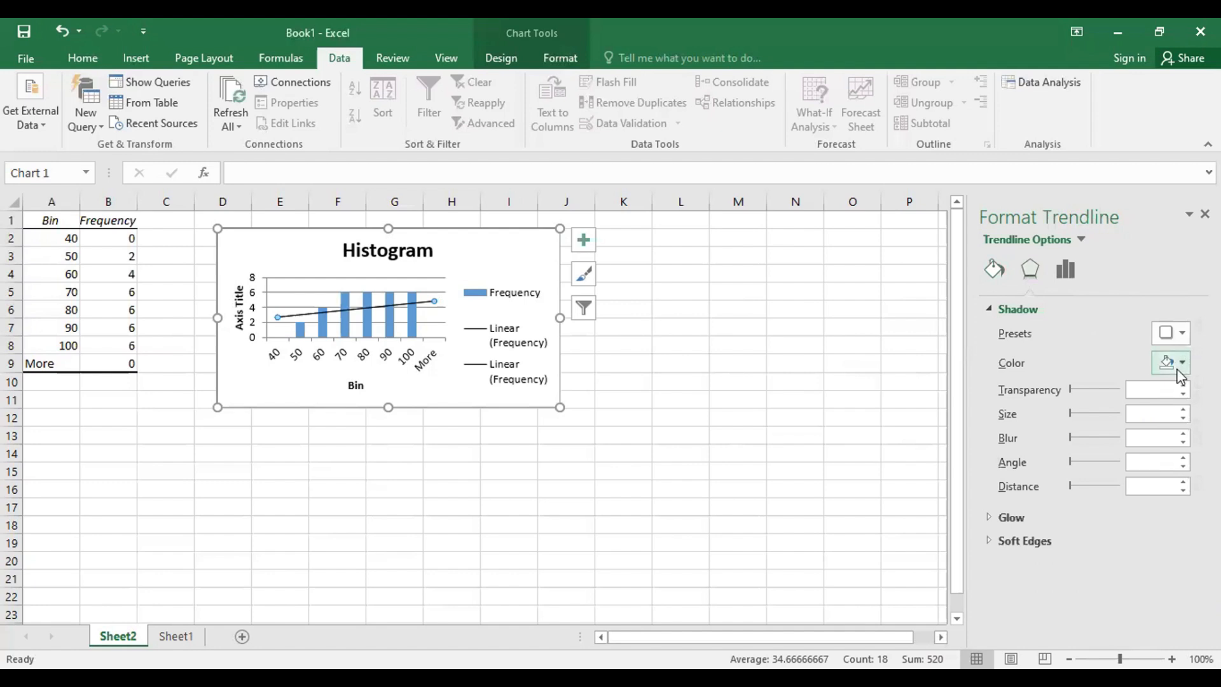
left_click(994, 270)
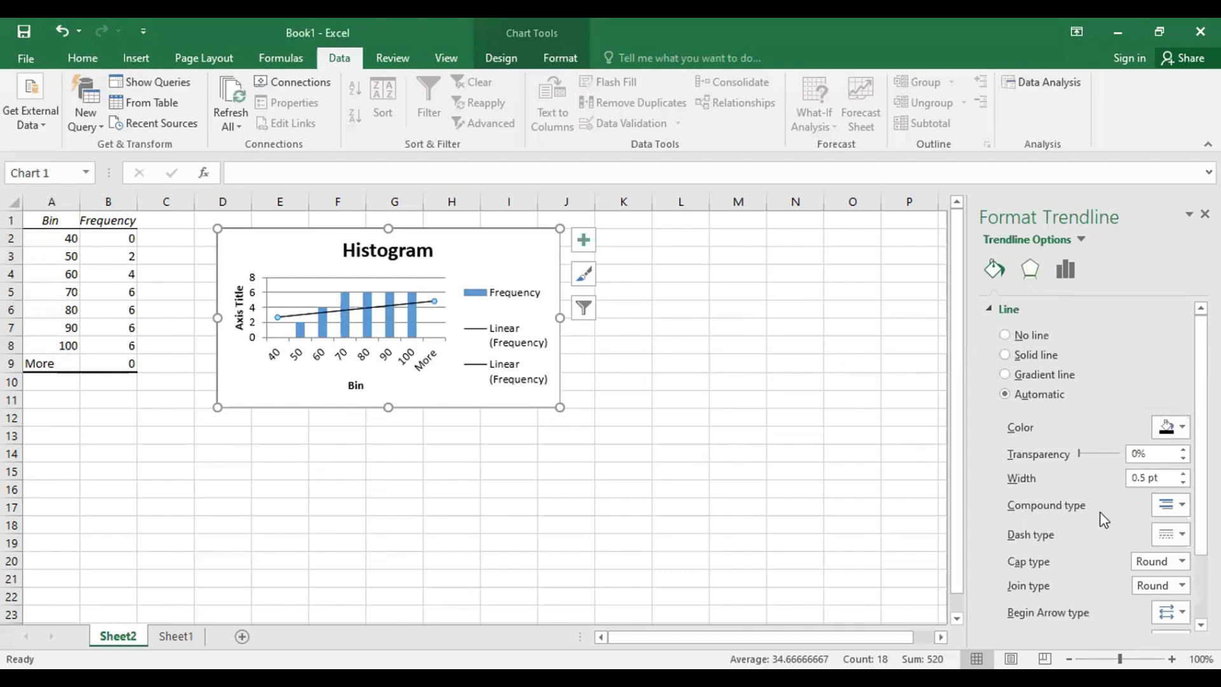
left_click(1065, 270)
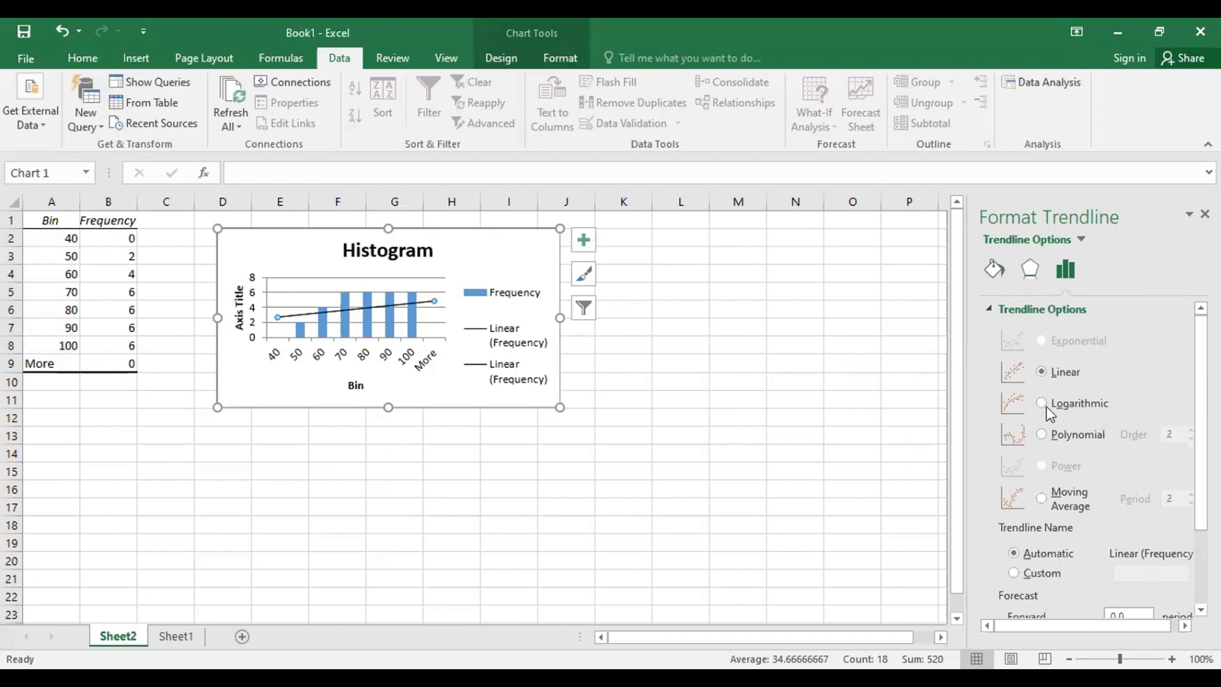
left_click(1041, 403)
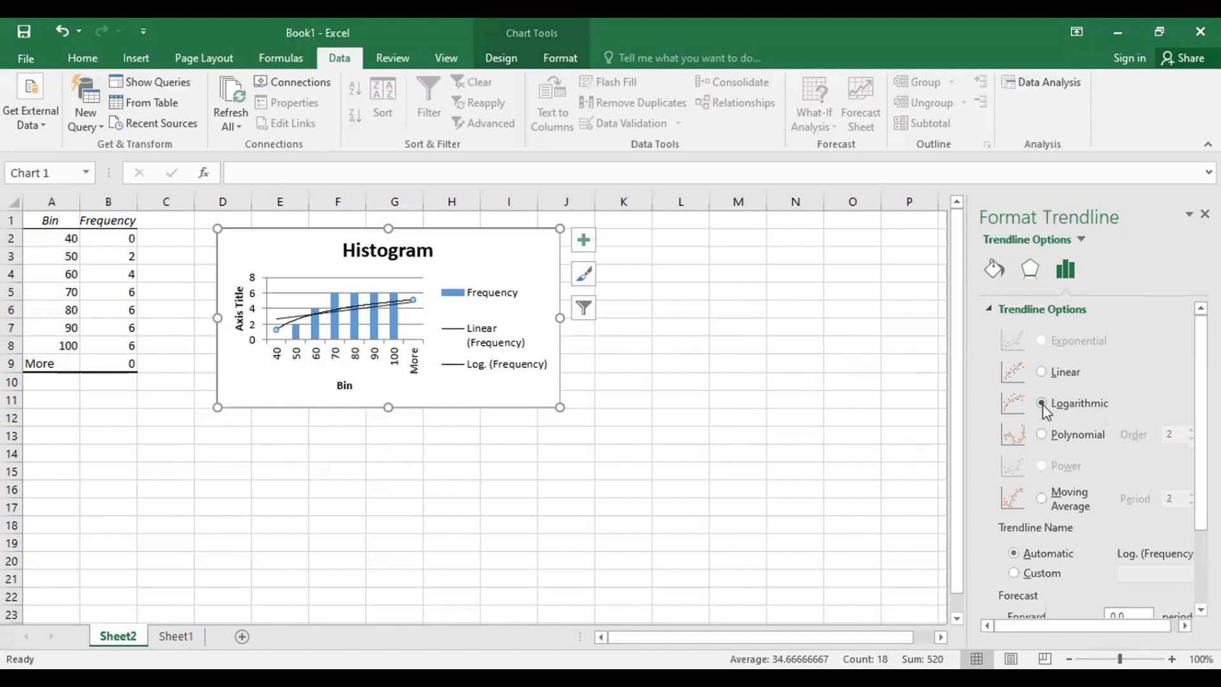
left_click(1041, 373)
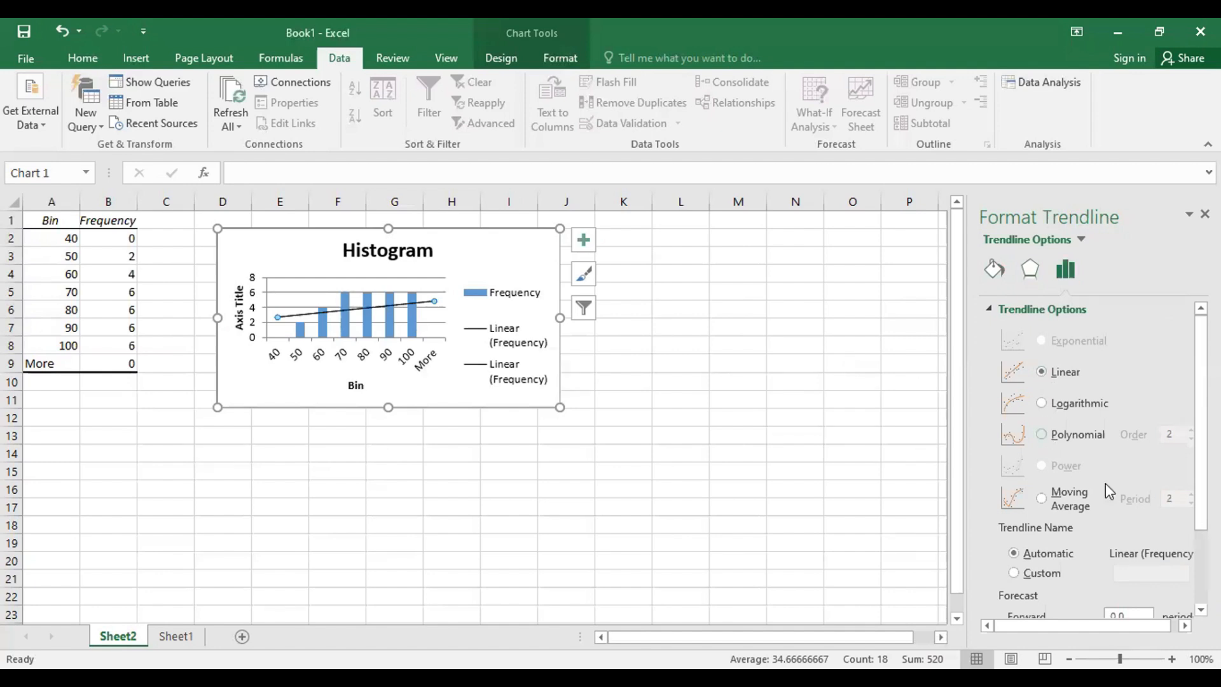
Try a custom name for the trendline and return the trendline name to Automatic
scroll(1057, 422, "down", 3)
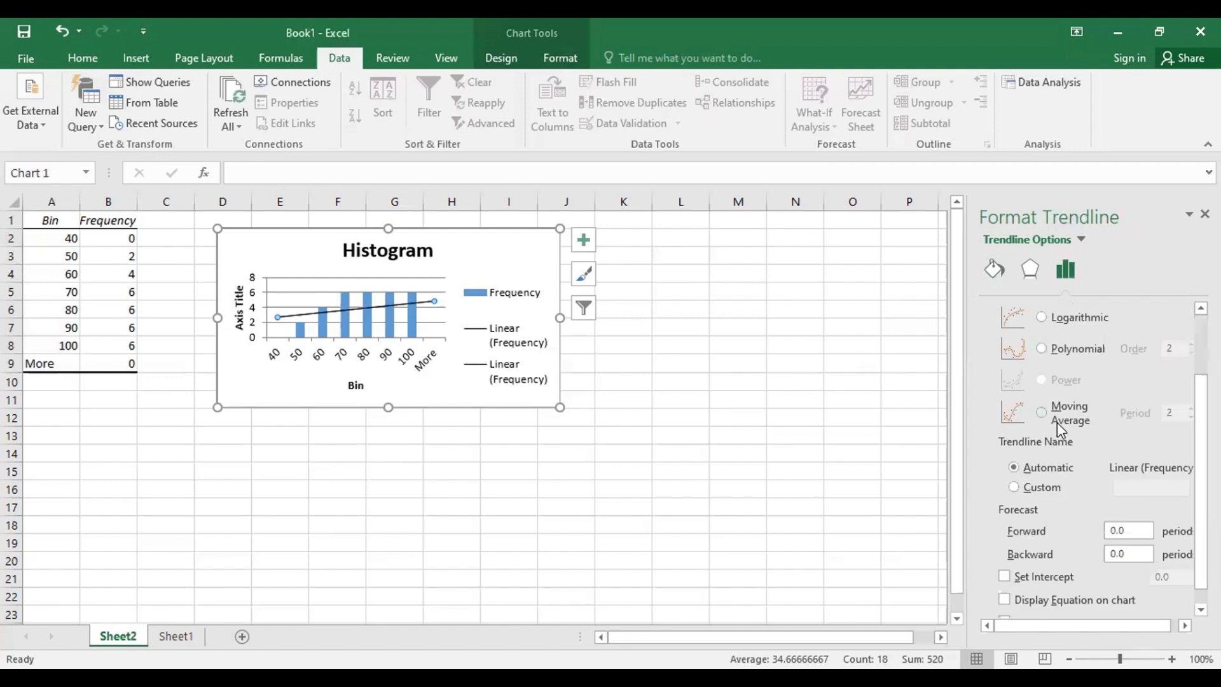
scroll(1020, 470, "down", 1)
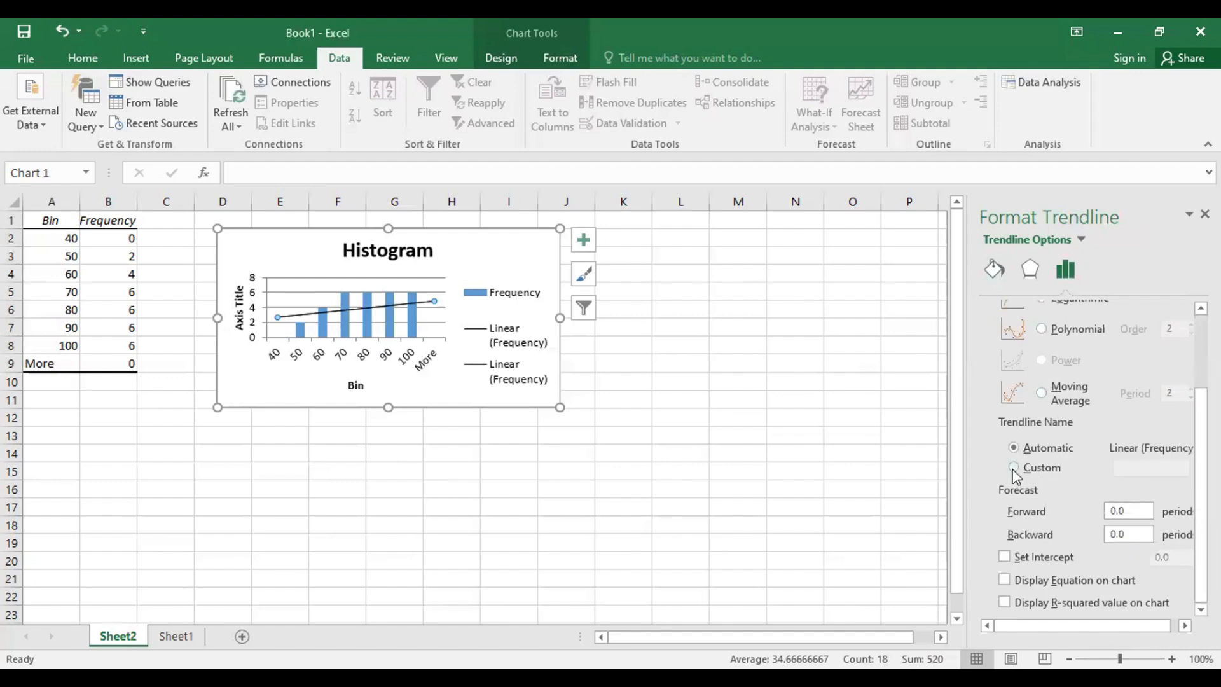
left_click(1013, 469)
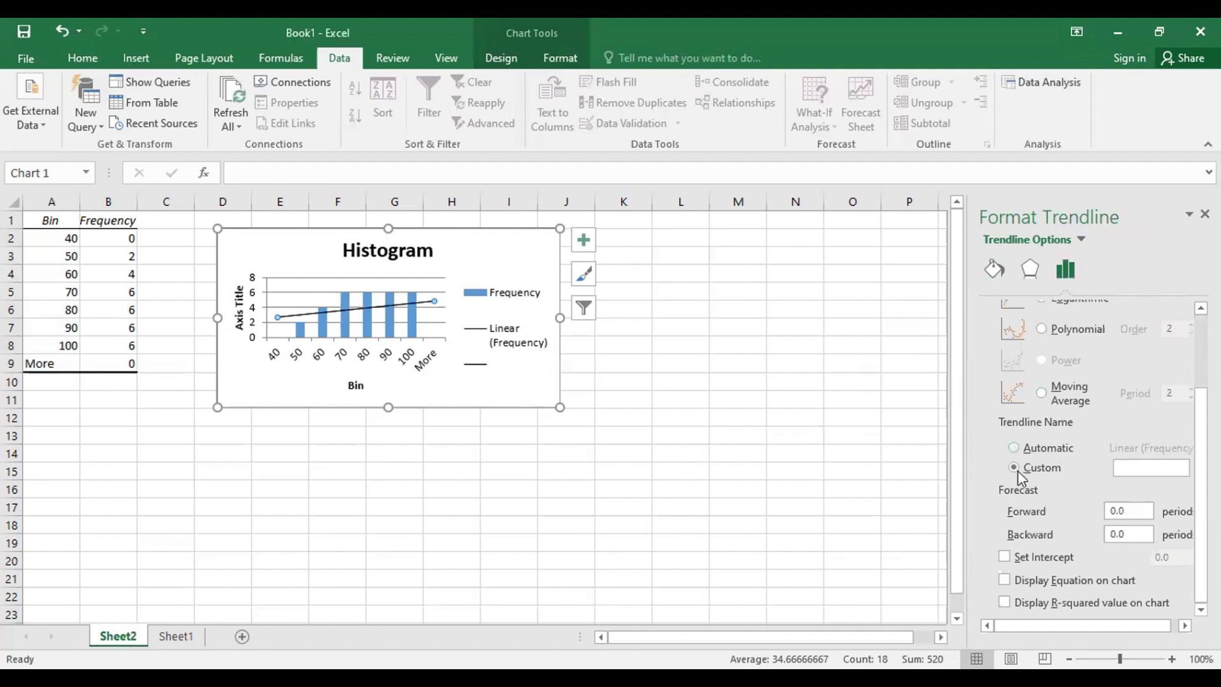
scroll(1020, 496, "up", 2)
left_click(1013, 490)
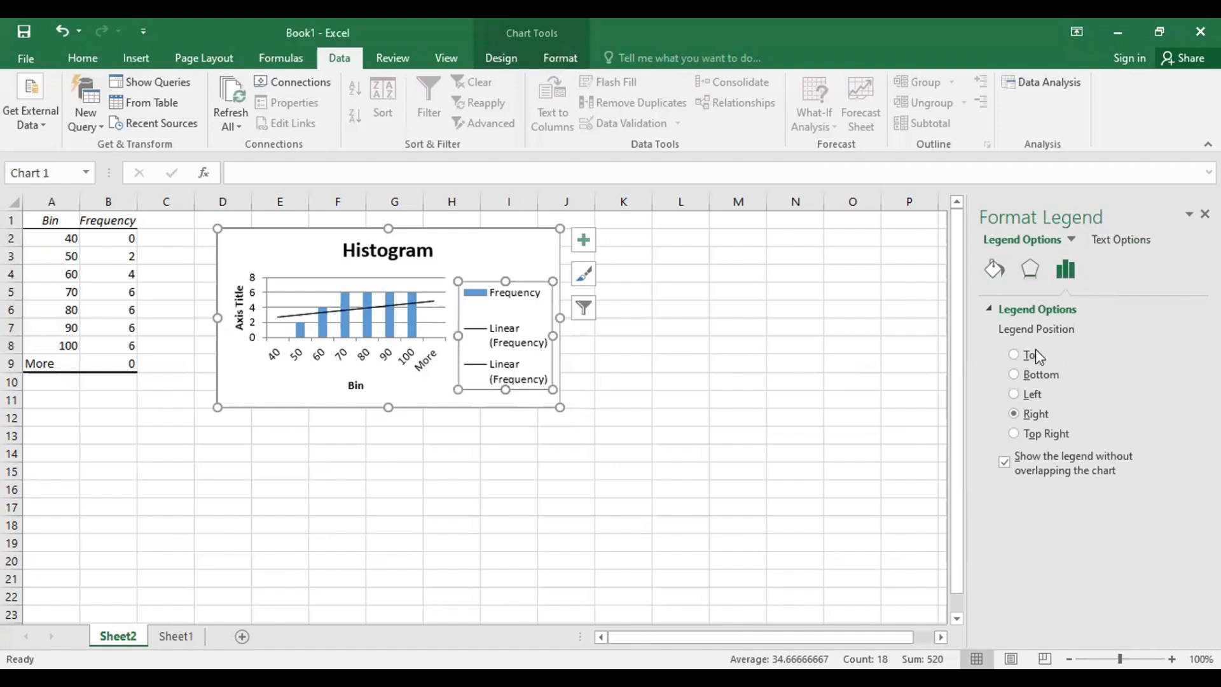
Look through the legend's text formatting options and return to the plot area
left_click(1060, 273)
left_click(990, 303)
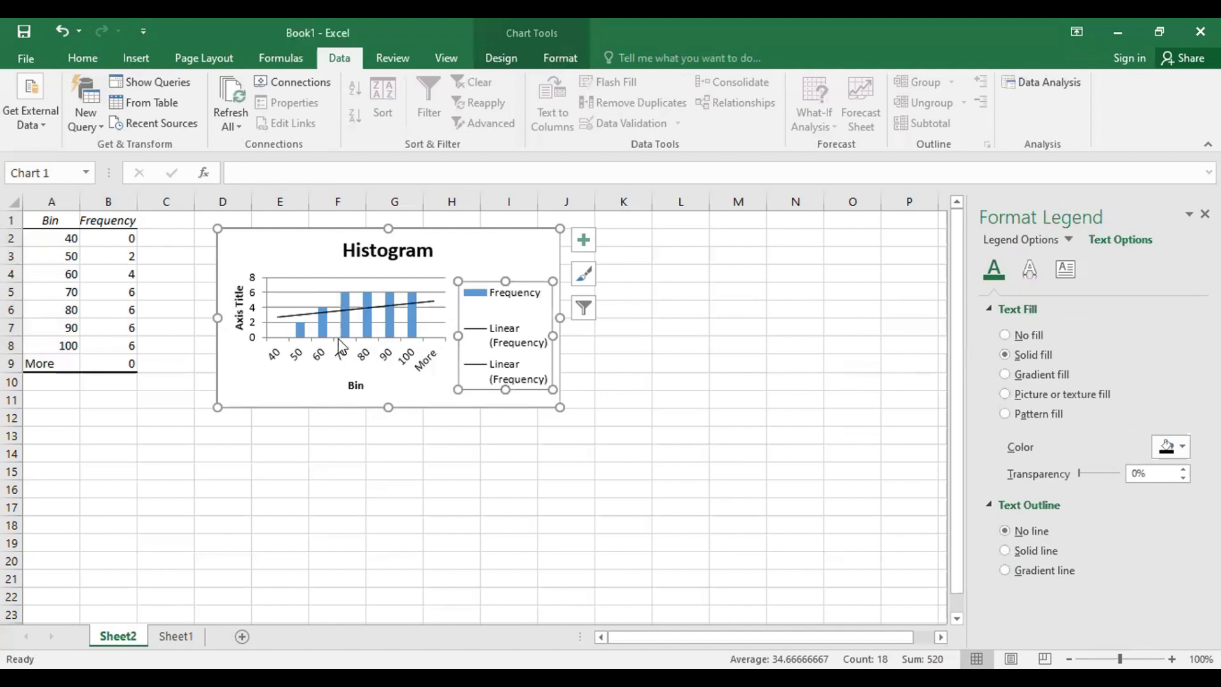
left_click(380, 307)
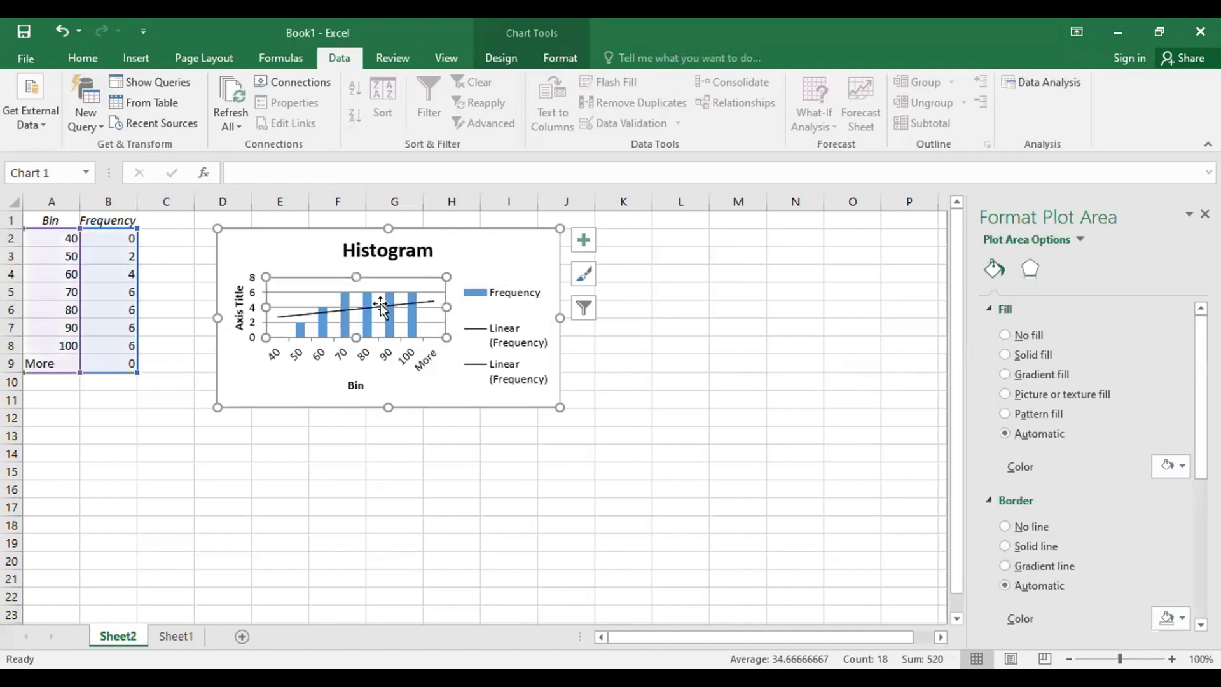
Display the linear trendline's equation on the histogram through the detailed trendline options
left_click(583, 239)
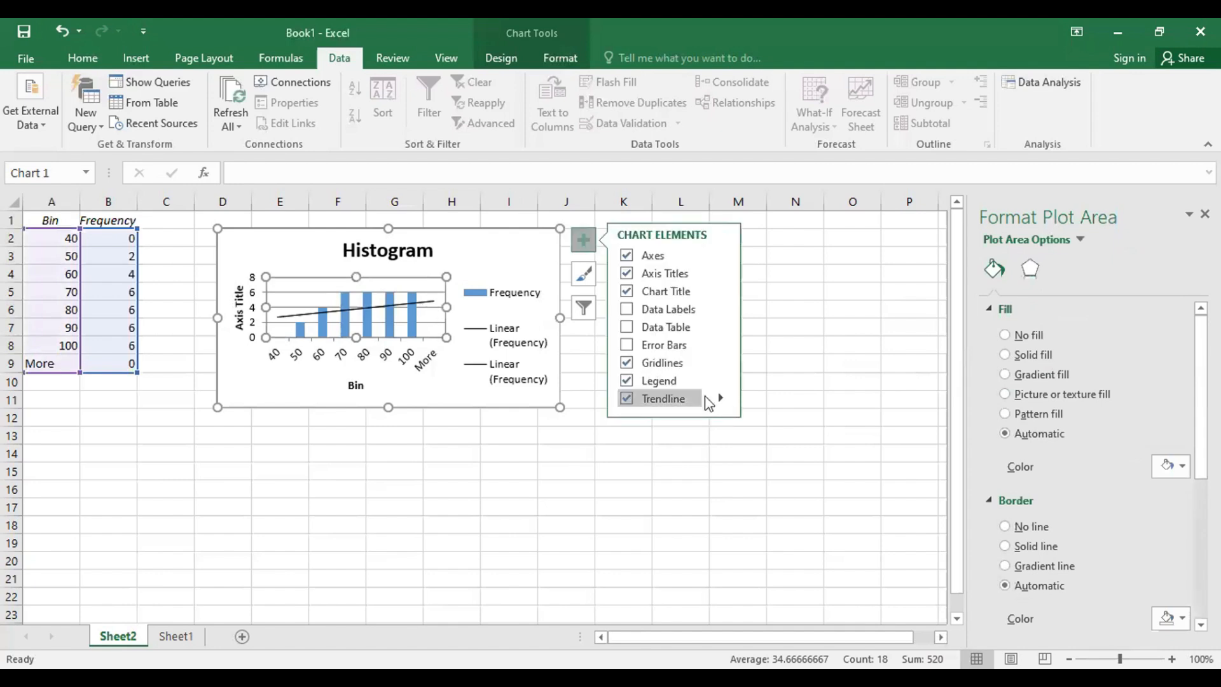
left_click(724, 402)
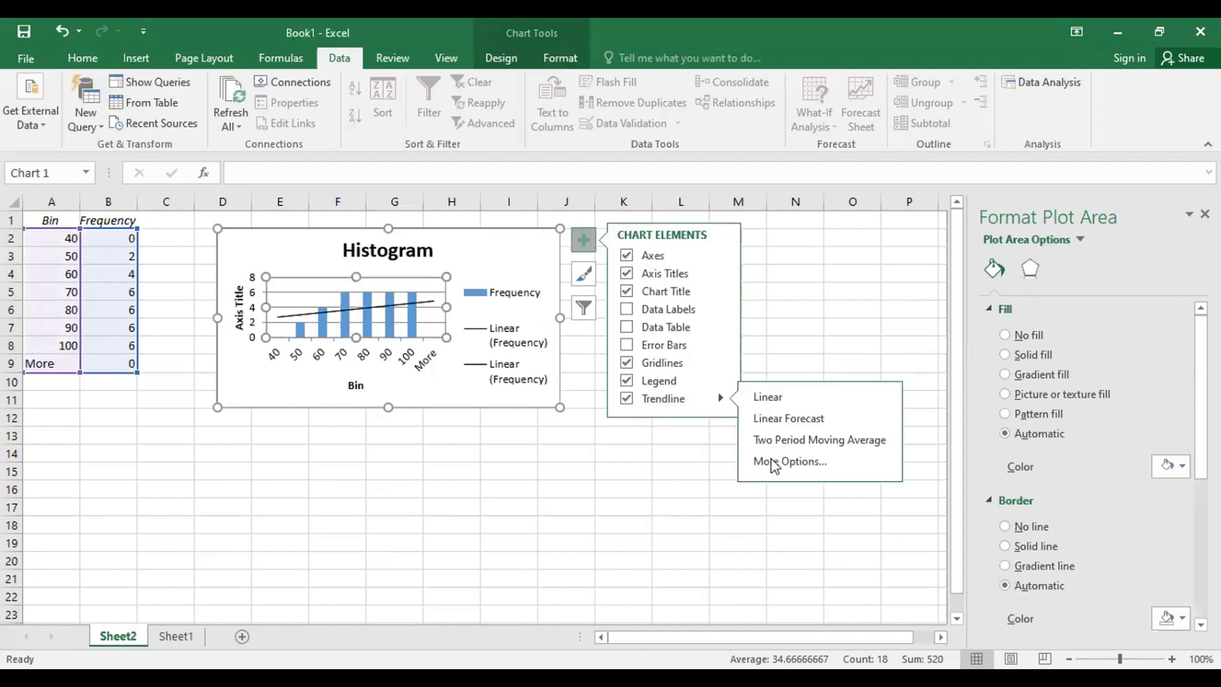
left_click(772, 462)
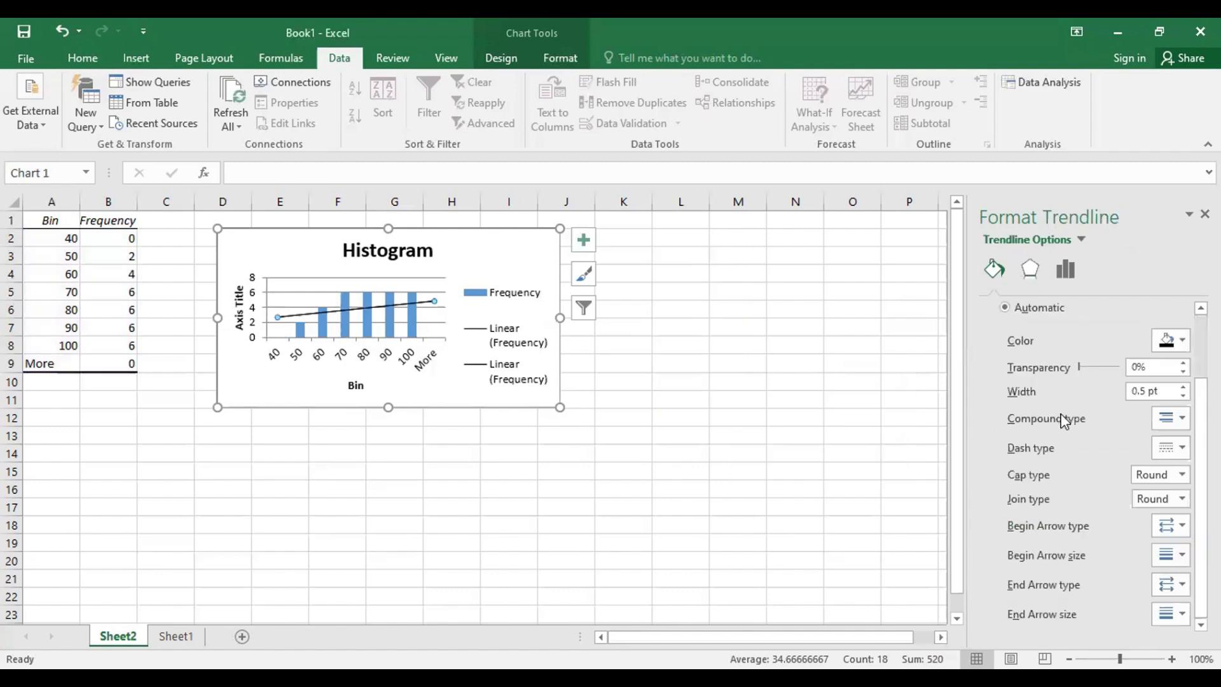
left_click(1064, 269)
scroll(1026, 470, "down", 2)
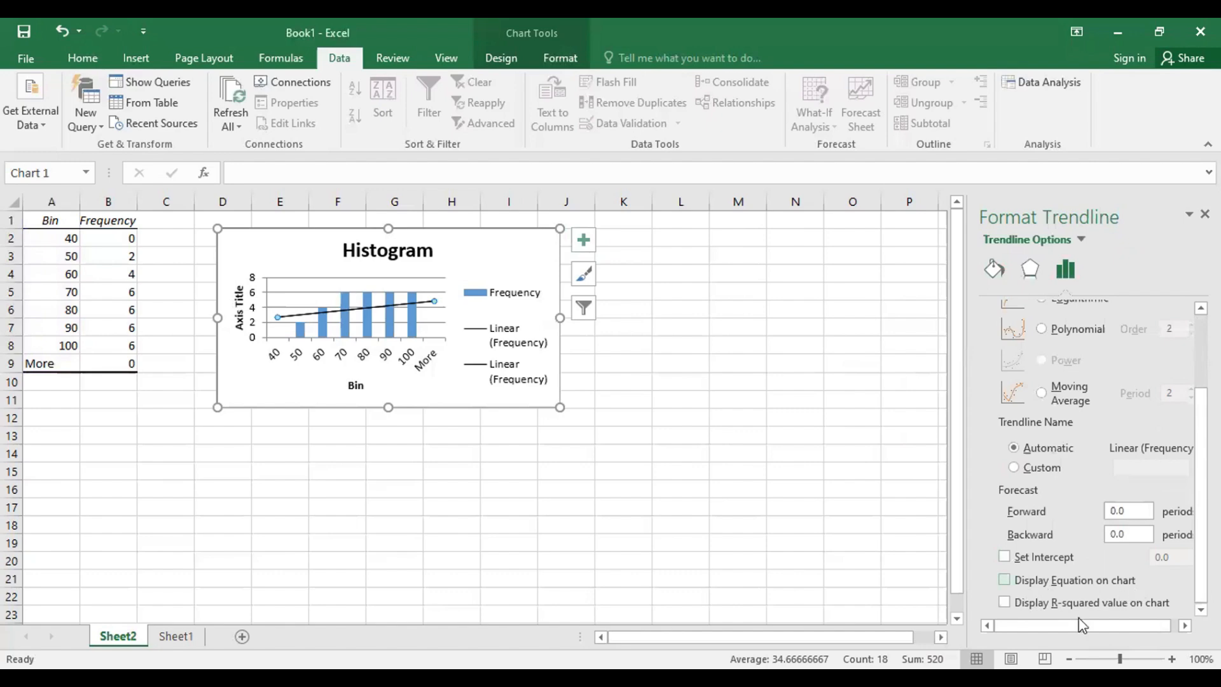
left_click(1004, 579)
Move the trendline equation label off the bars to the space above the legend, beside the chart title
left_click(391, 303)
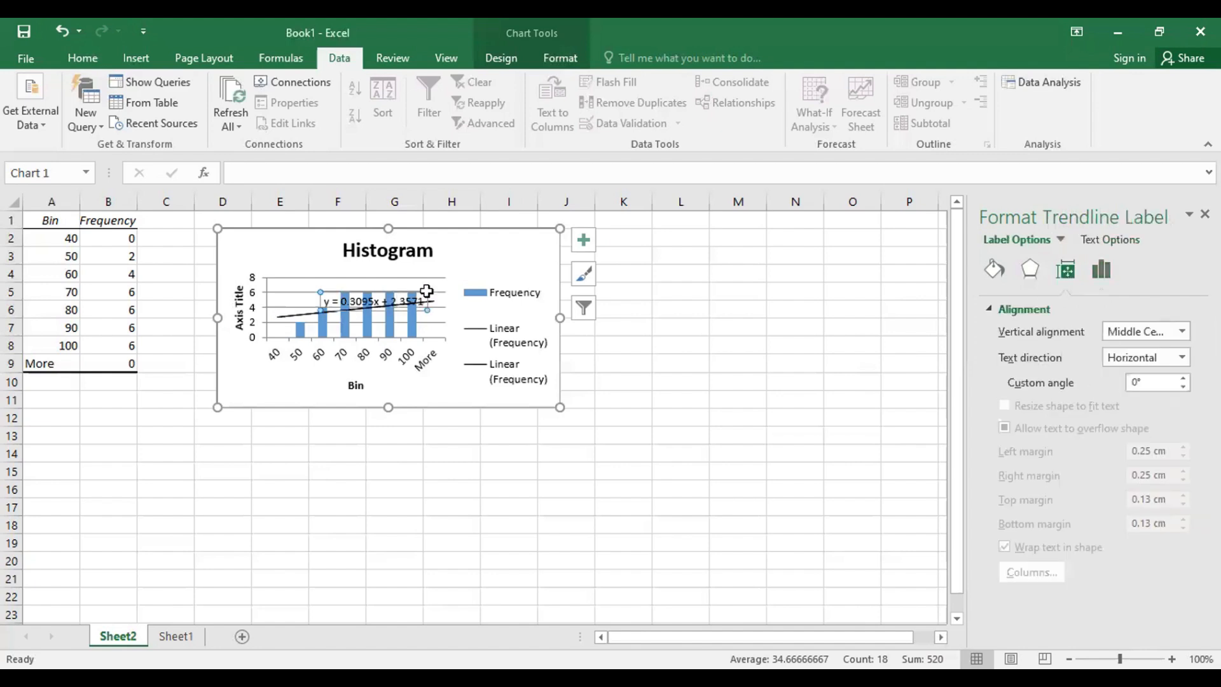
double_click(394, 304)
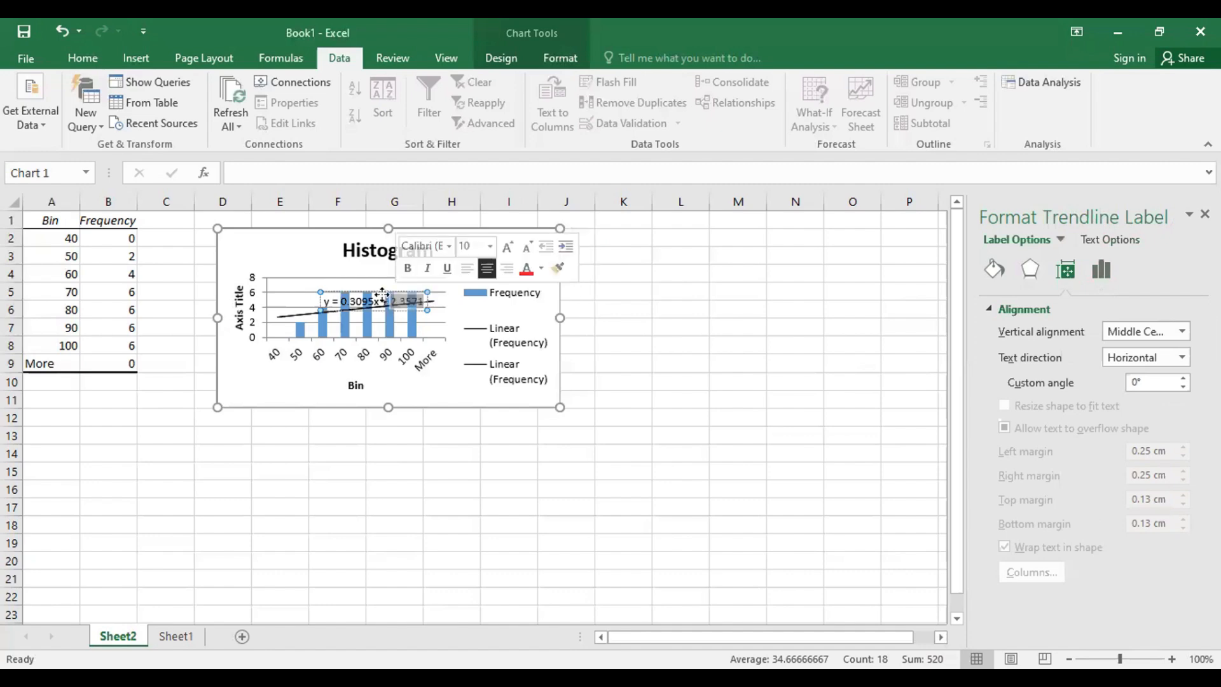
left_click(425, 298)
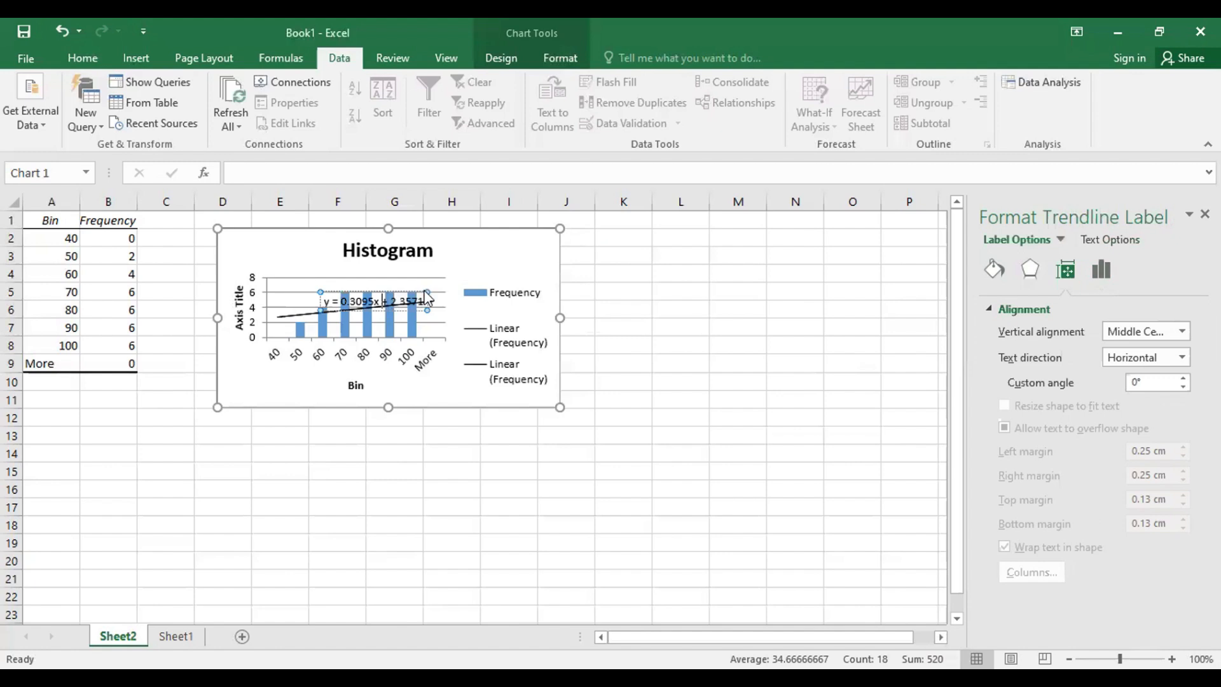
left_click(424, 292)
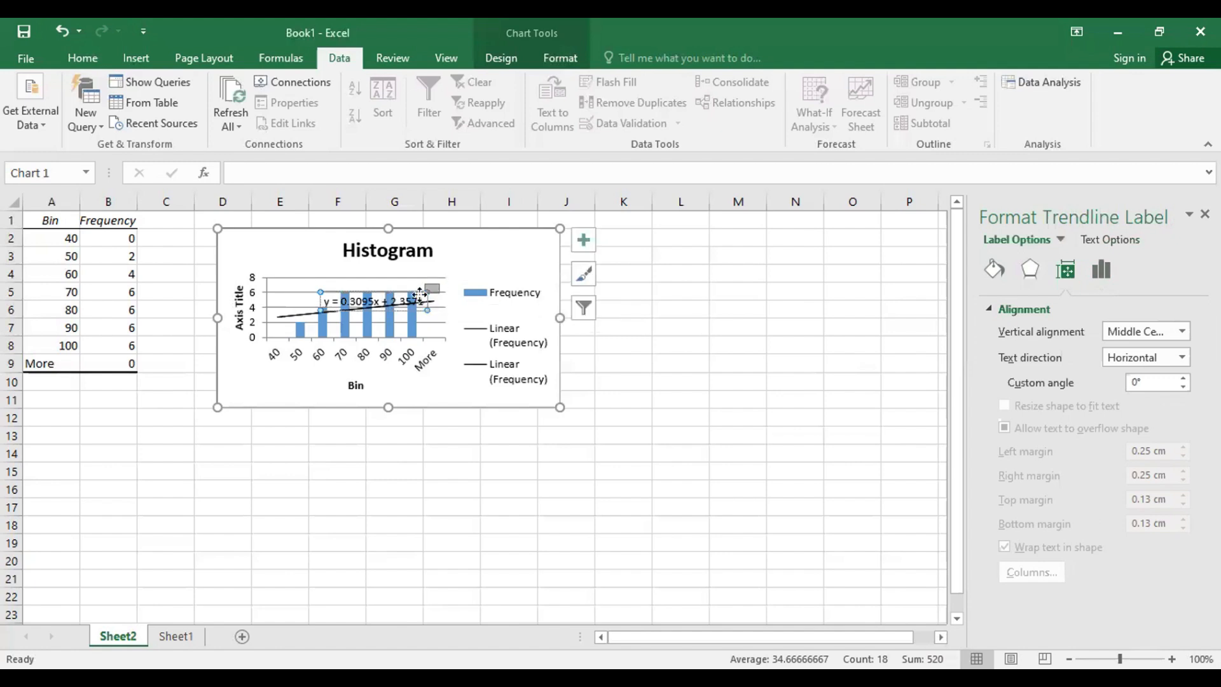
left_click(419, 294)
left_click_drag(439, 286, 438, 254)
left_click(323, 293)
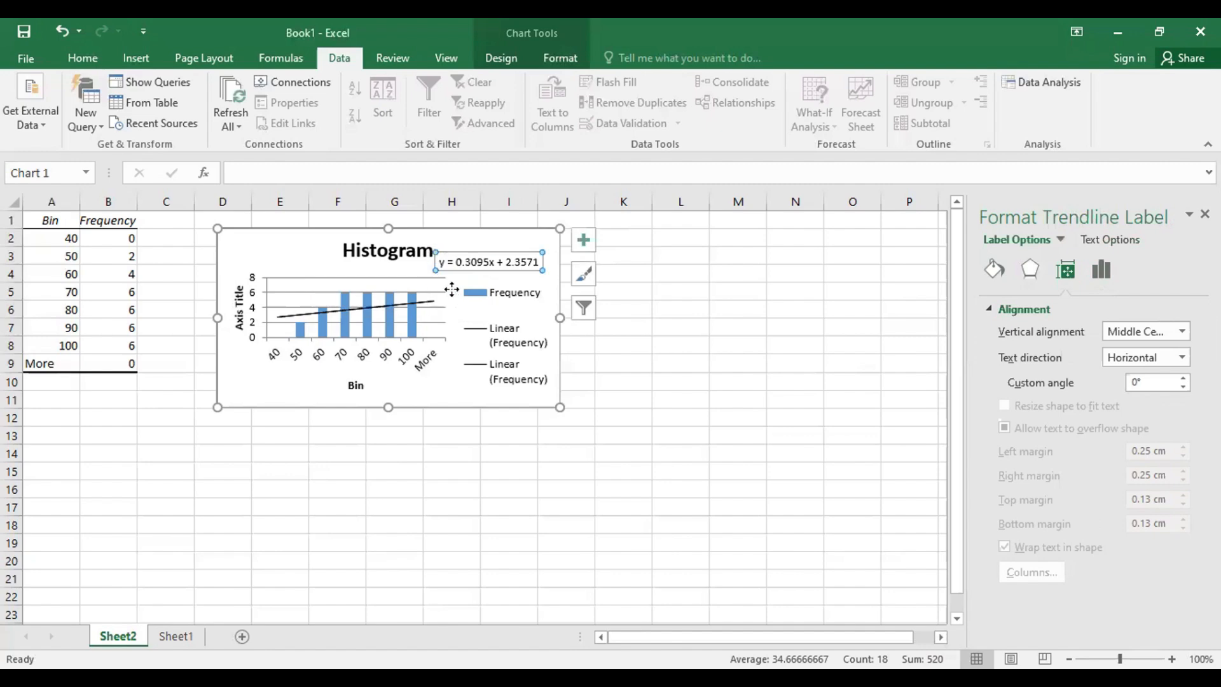
left_click(537, 280)
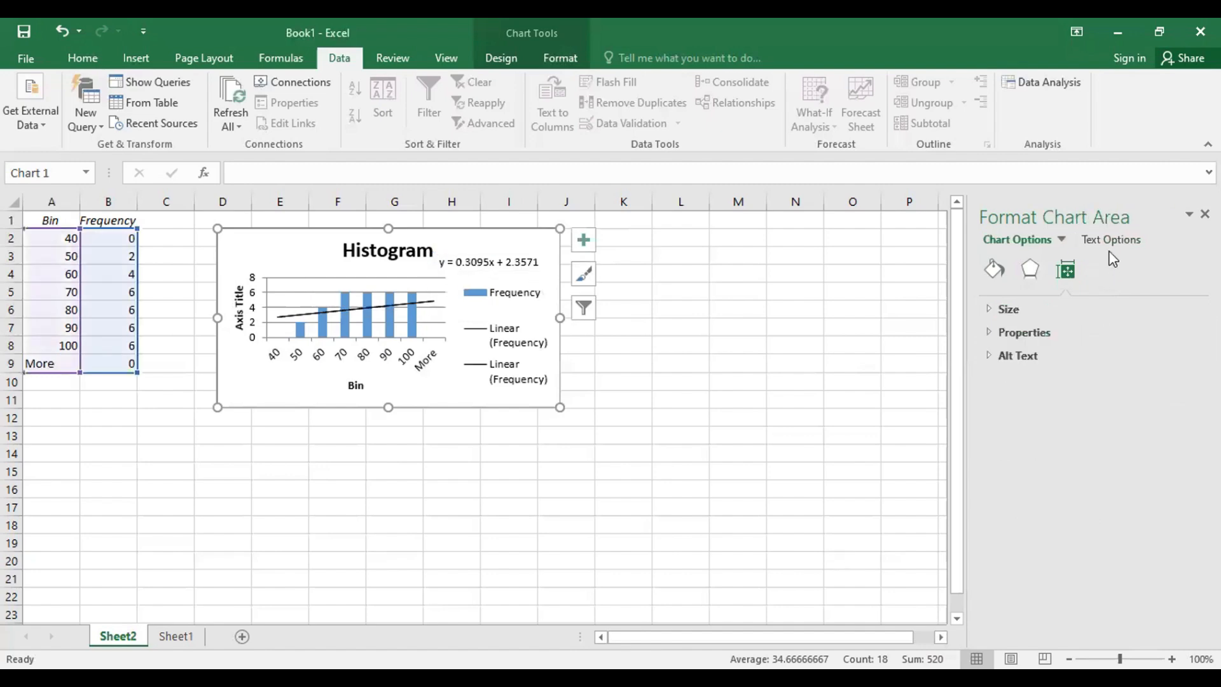
Display the R-squared value on the histogram through the detailed trendline options
left_click(583, 240)
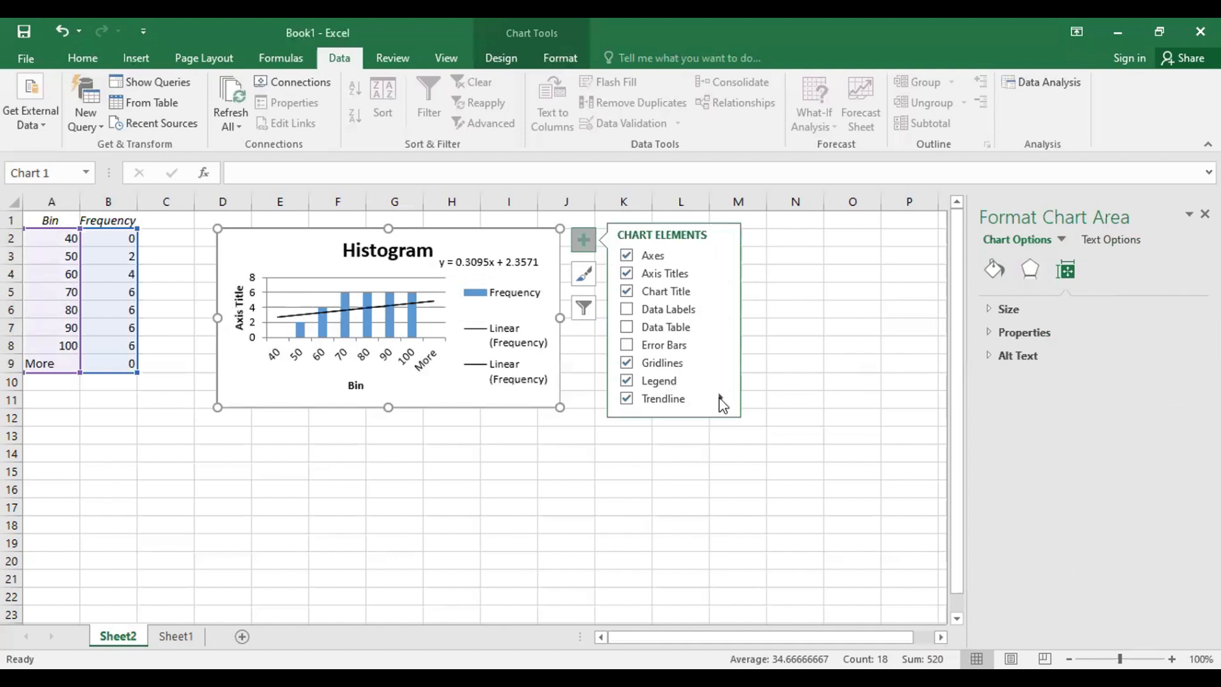
left_click(720, 397)
left_click(853, 464)
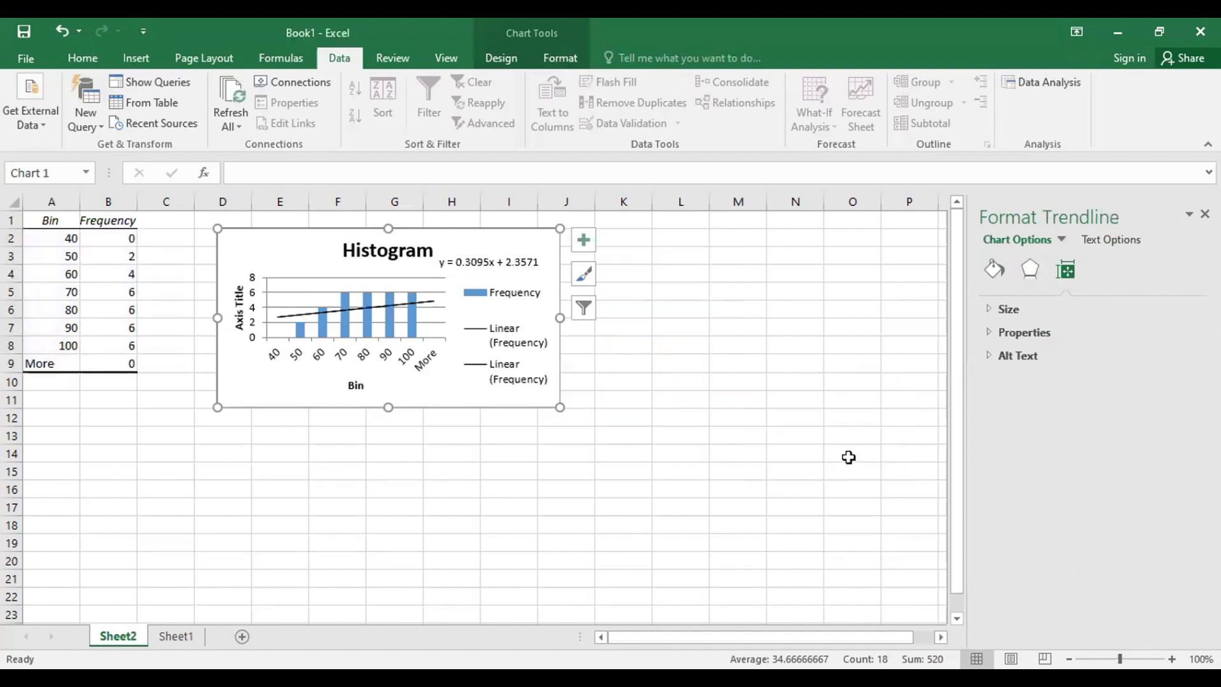
scroll(1026, 601, "down", 3)
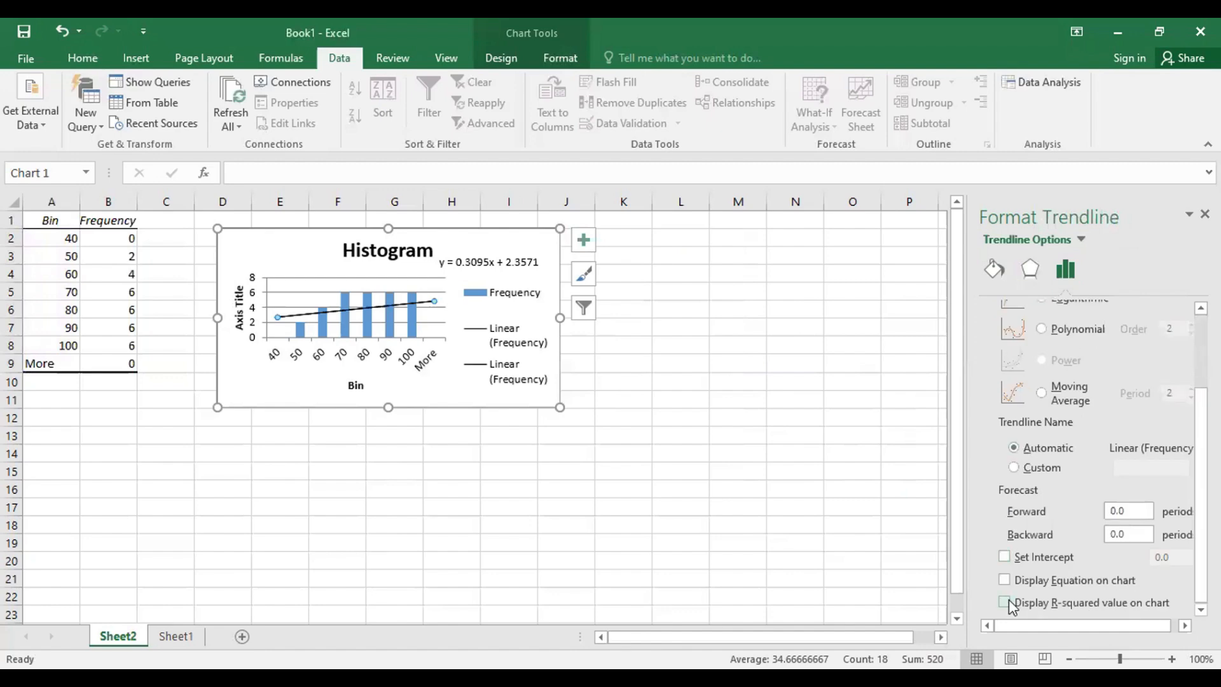
left_click(1007, 600)
Move the R-squared label off the bars to just below the trendline equation
left_click(427, 299)
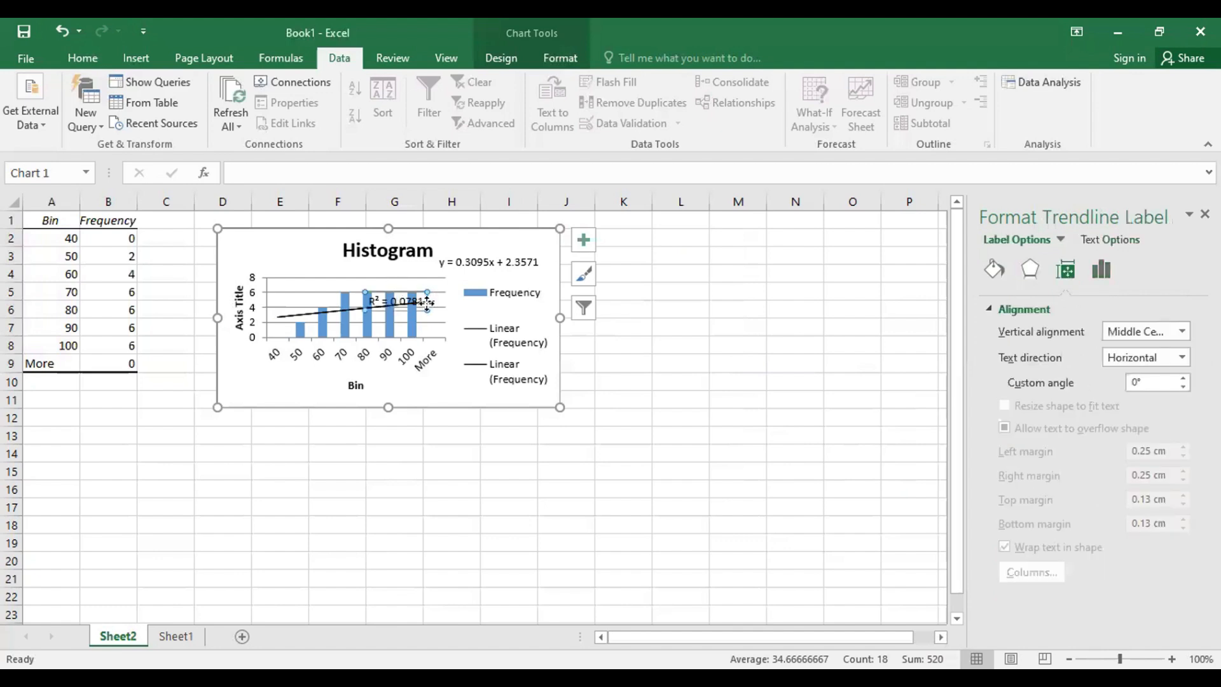
left_click_drag(427, 300, 533, 290)
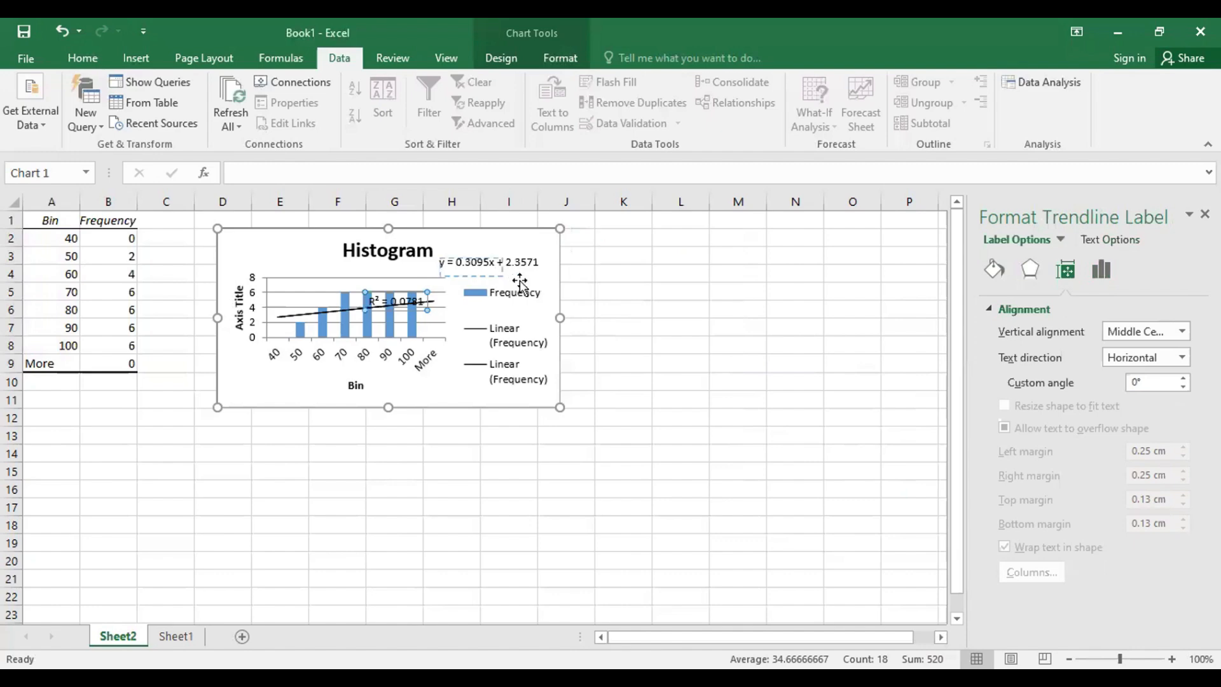
left_click(451, 330)
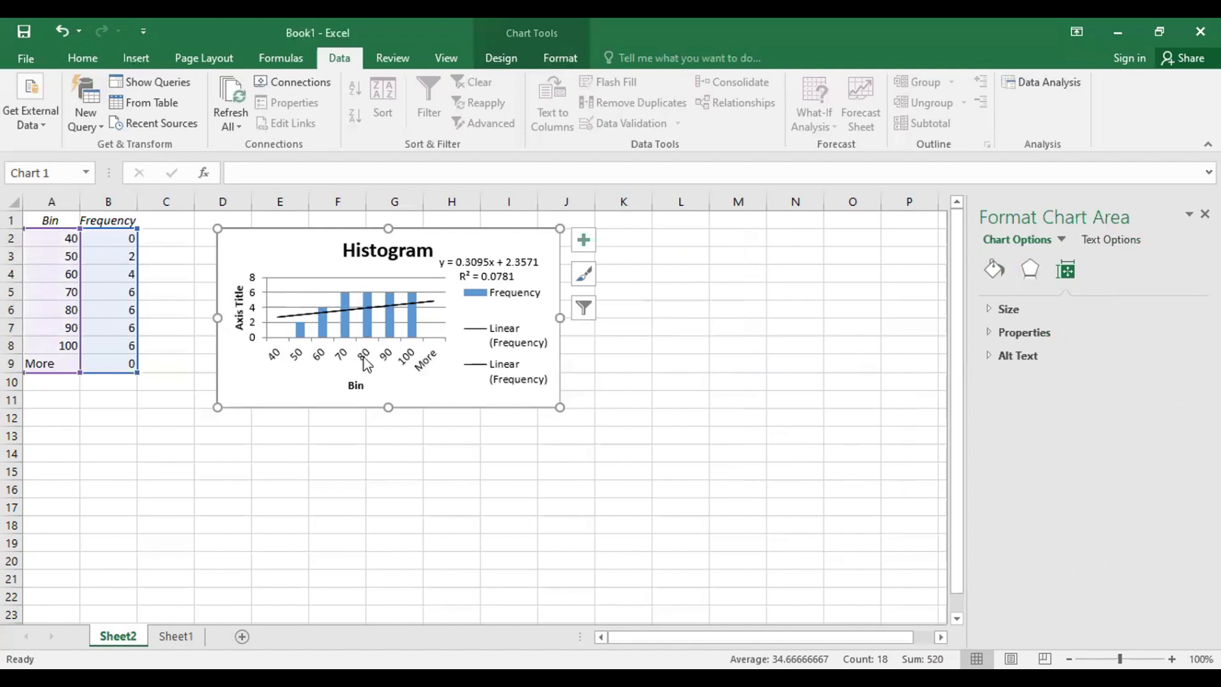
left_click(166, 387)
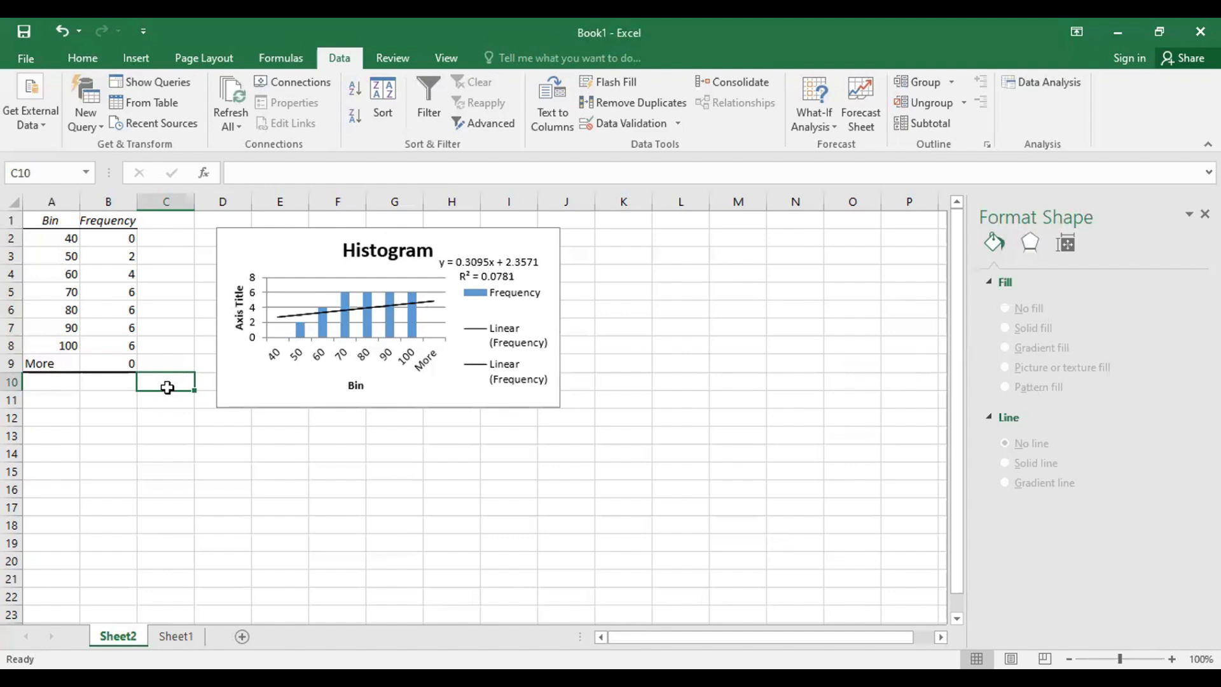
type("=")
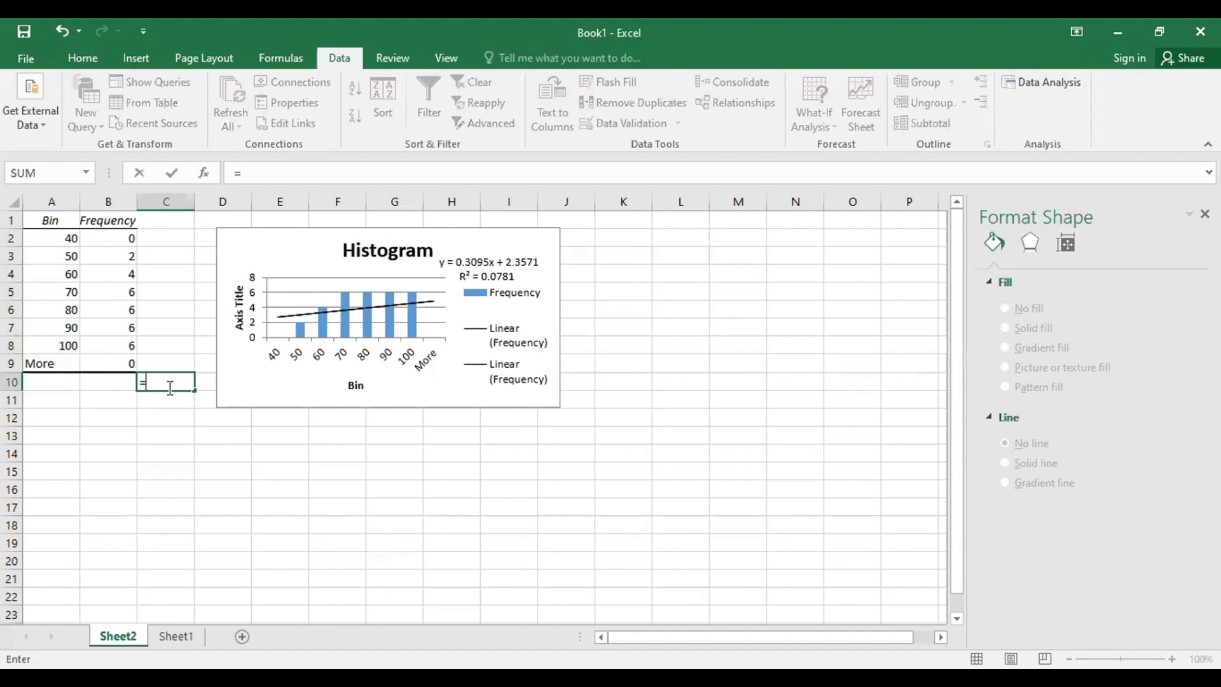
type("sk")
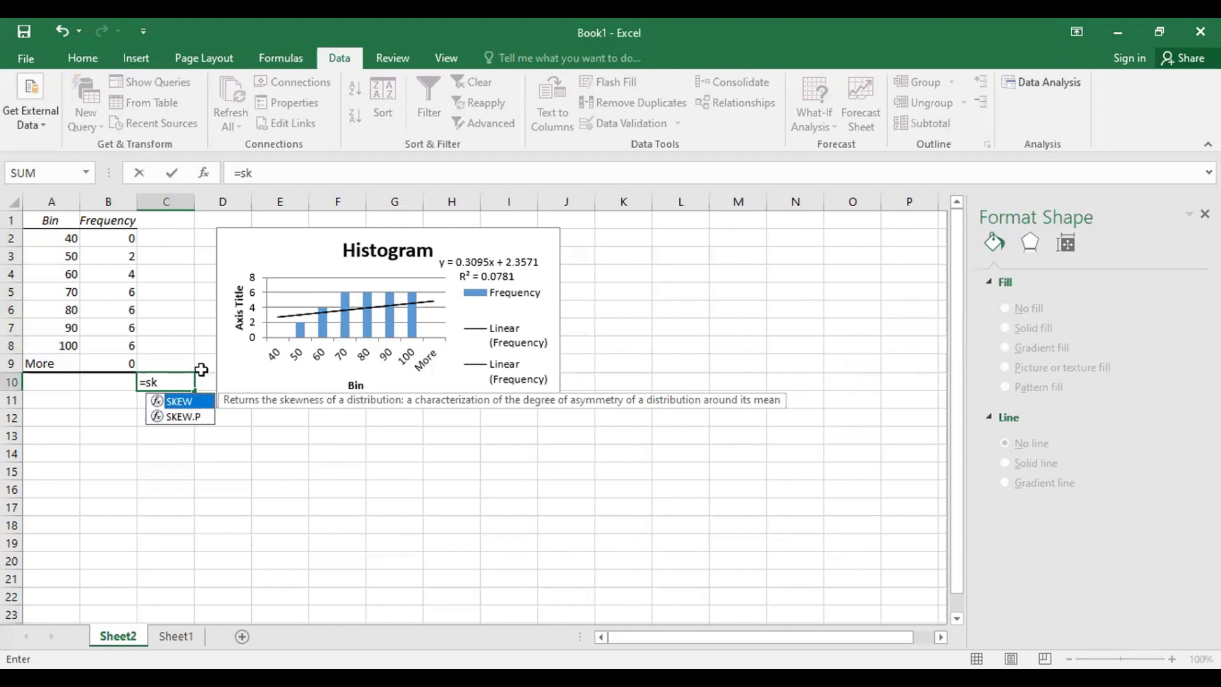
key("Tab")
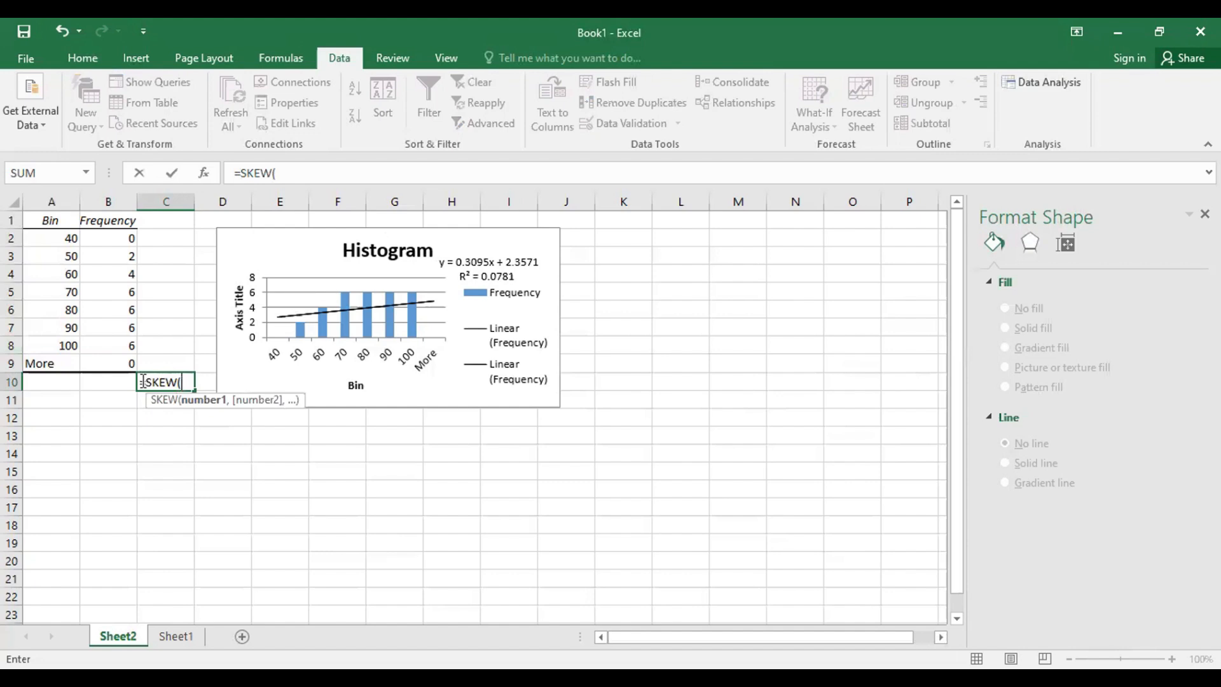
double_click(180, 382)
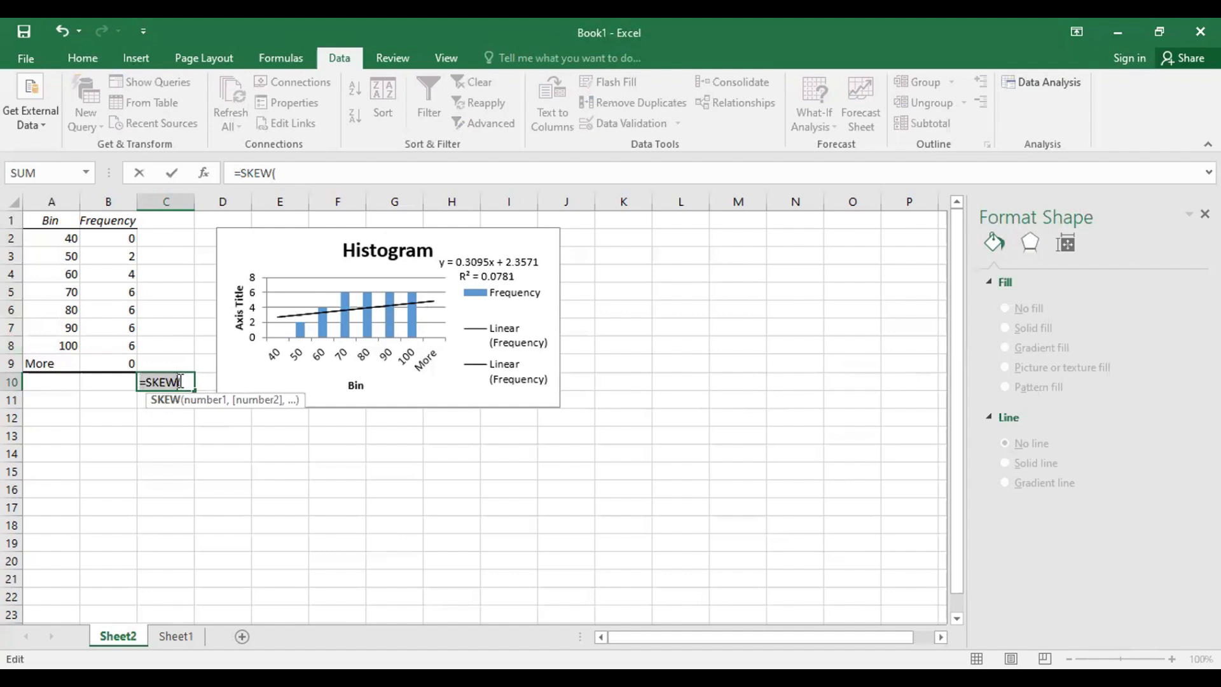
left_click(182, 381)
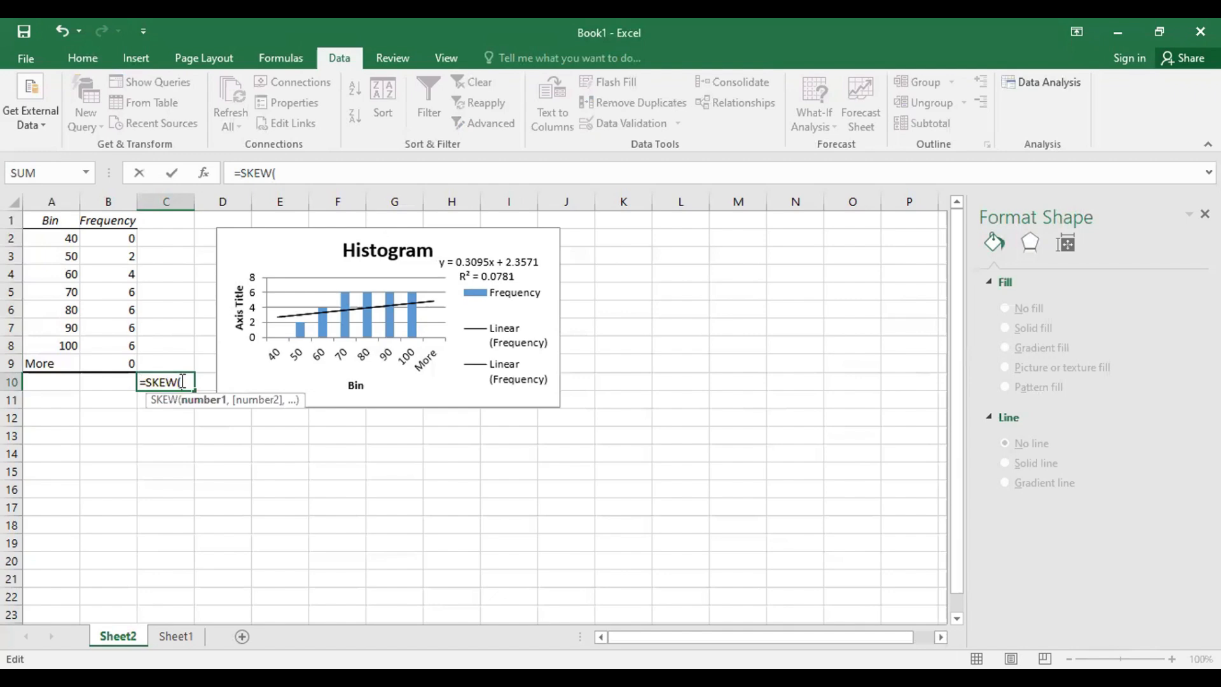
Calculate the skewness of the data values in Sheet1 cell D2 with =SKEW(A2:A31)
left_click(176, 635)
left_click(224, 239)
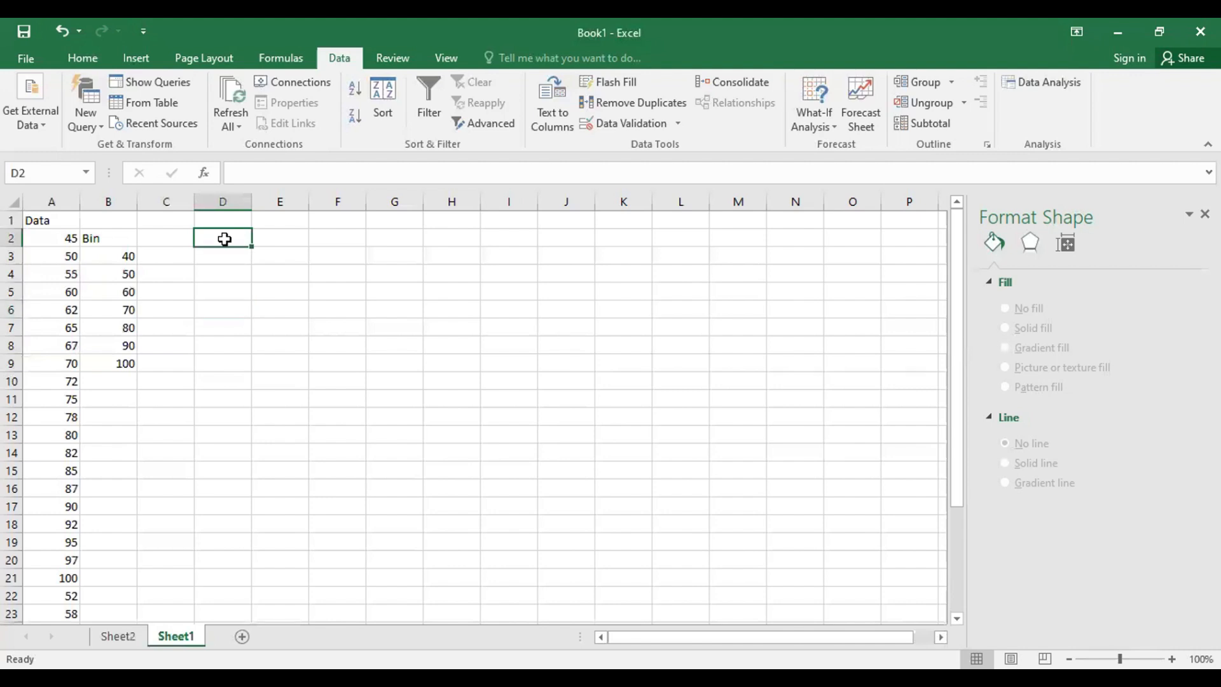
type("=")
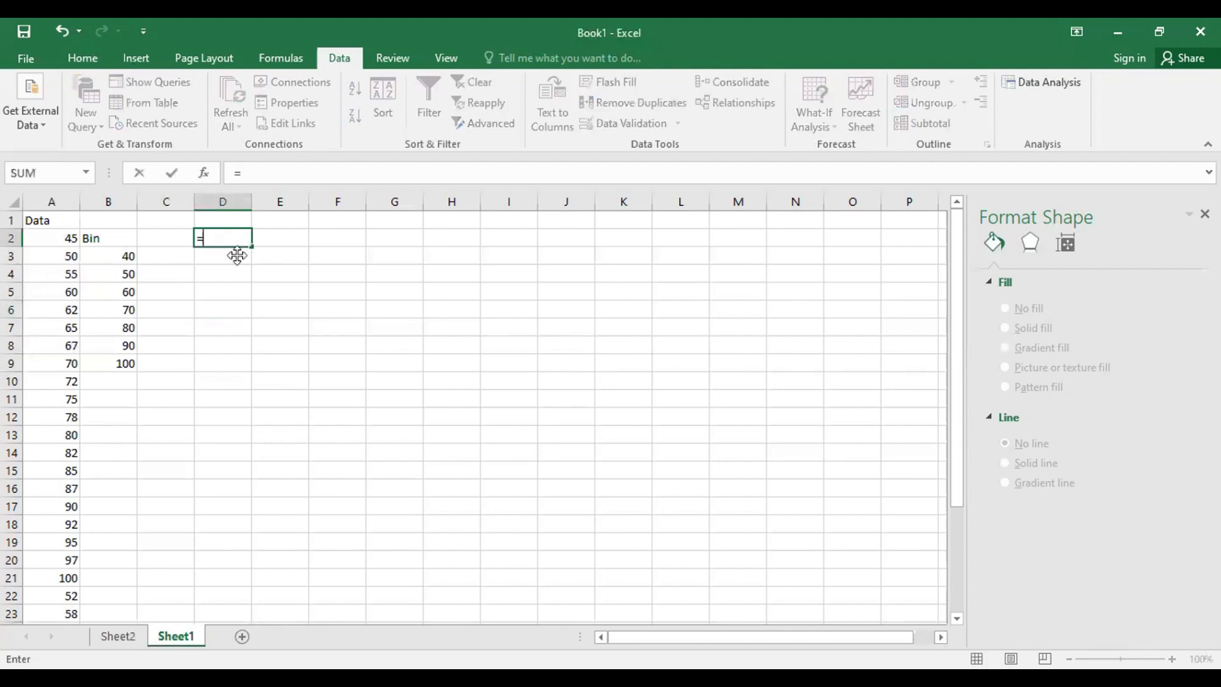
type("sk")
key("Tab")
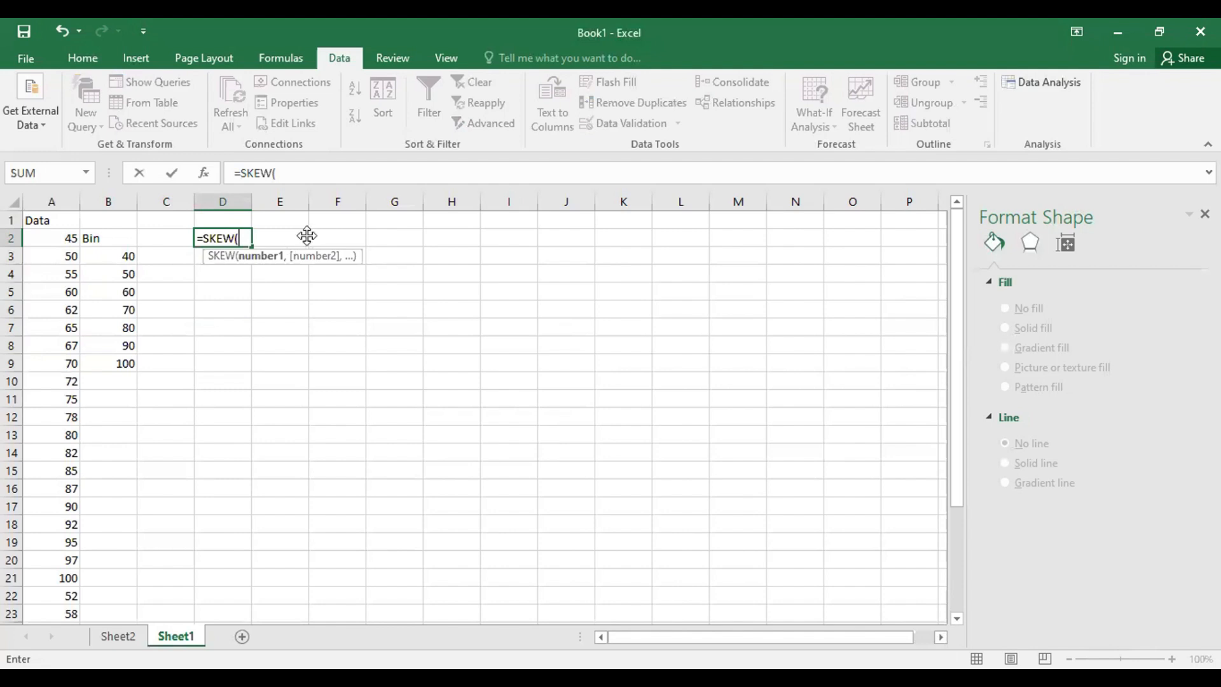
key("Left")
key("Left")
key("Left")
key("ctrl+shift+Down")
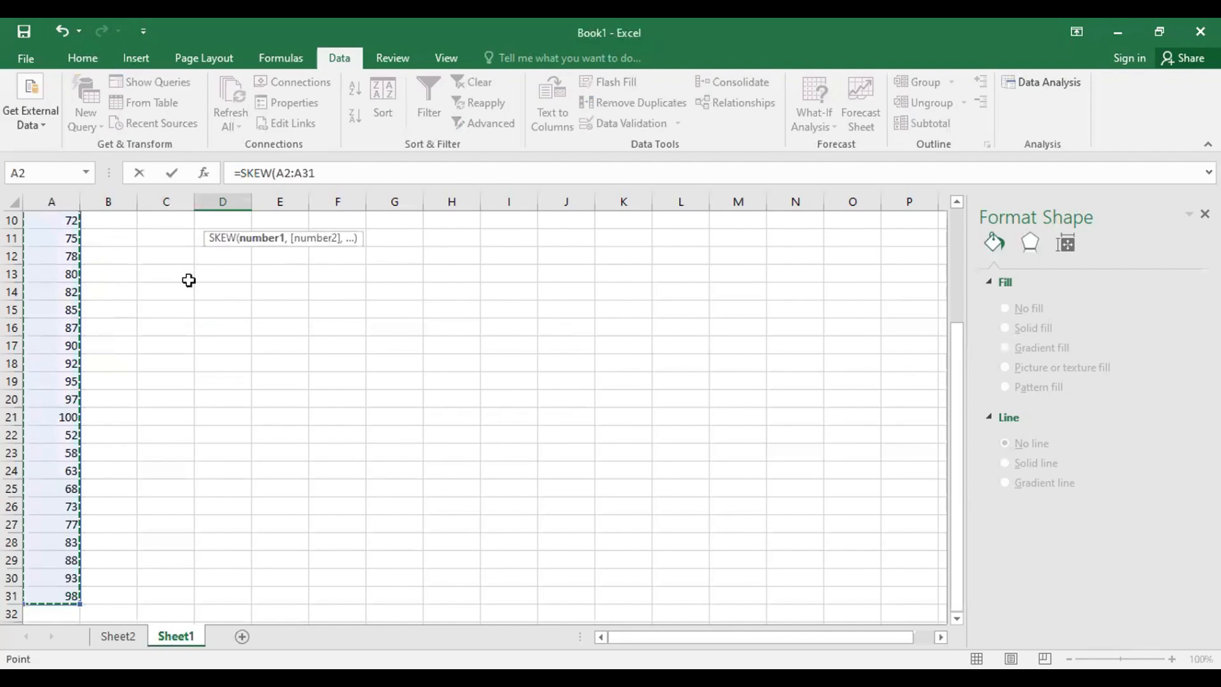
key("Return")
scroll(204, 242, "up", 1)
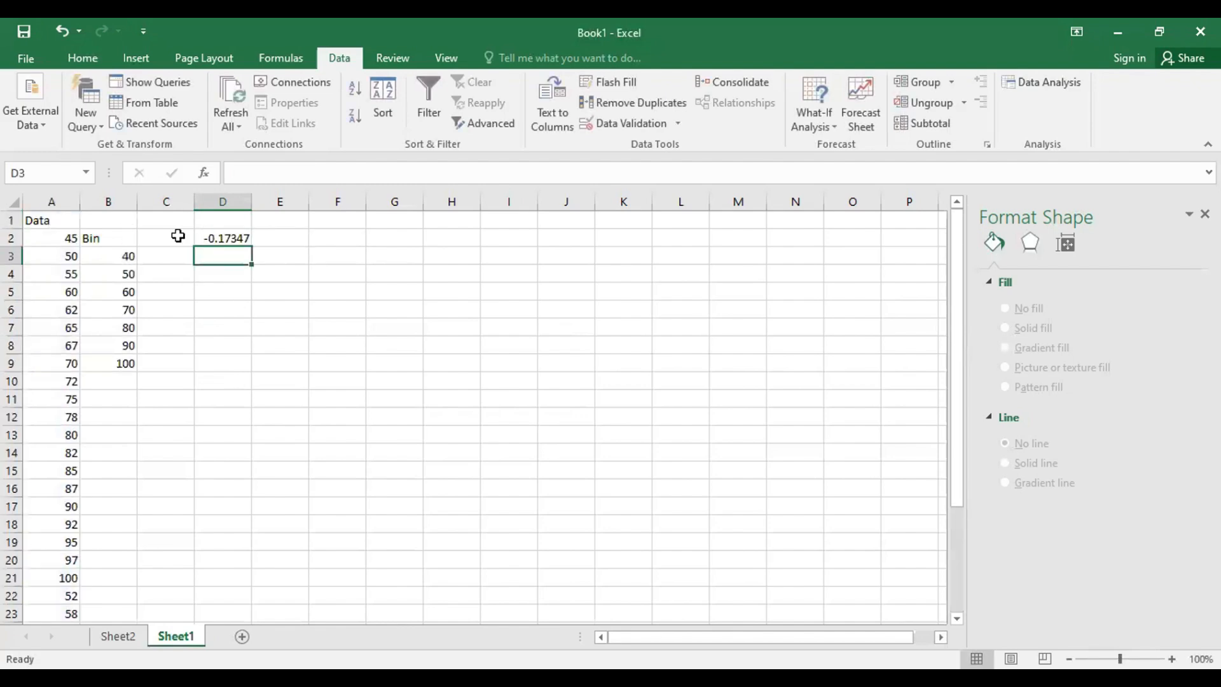
Label the skewness result by entering "skewness" in cell C2
left_click(178, 236)
double_click(180, 236)
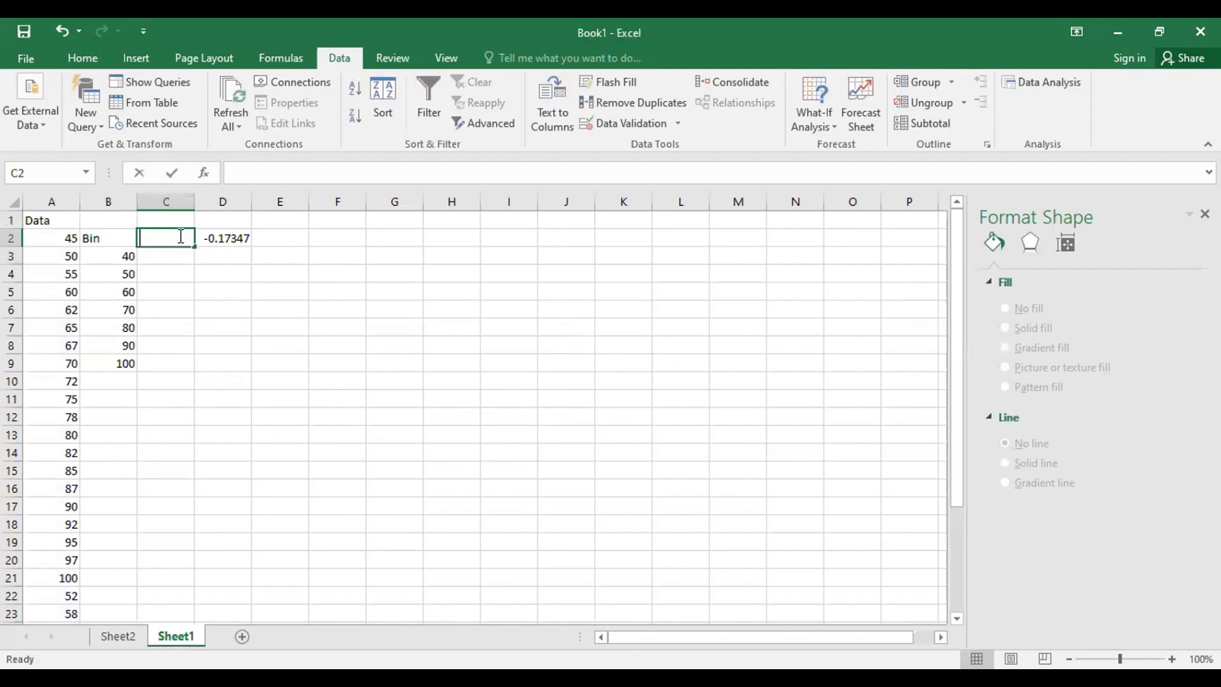
type("skewness")
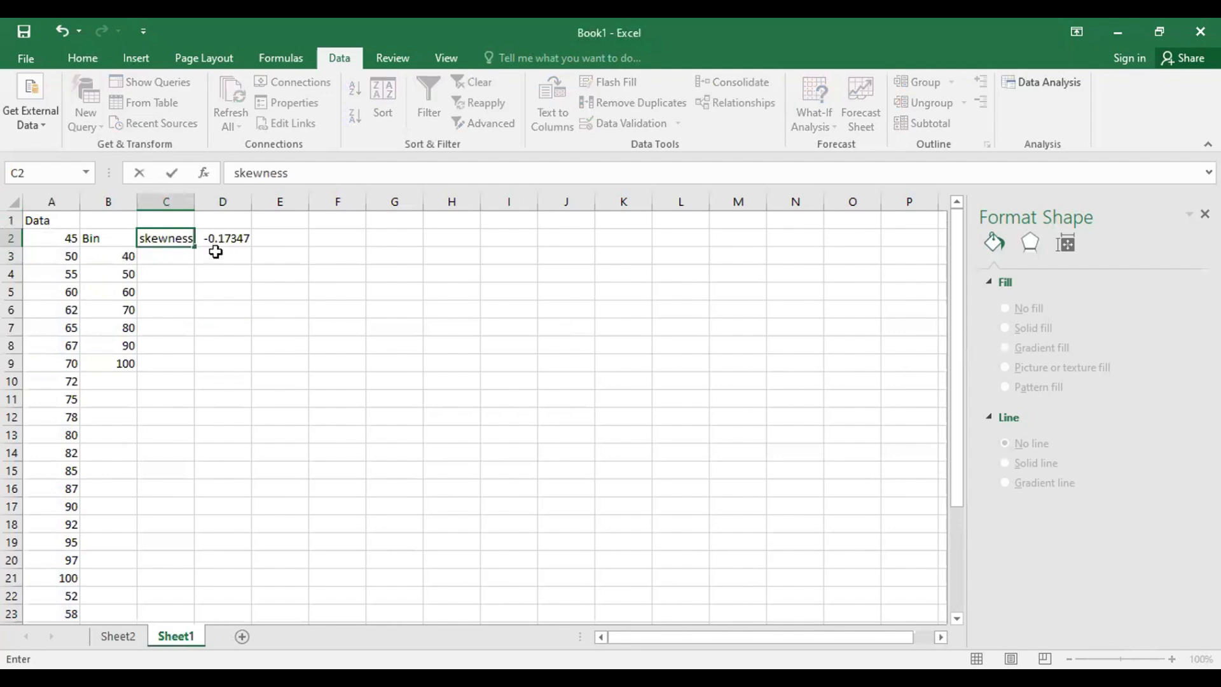
key("Tab")
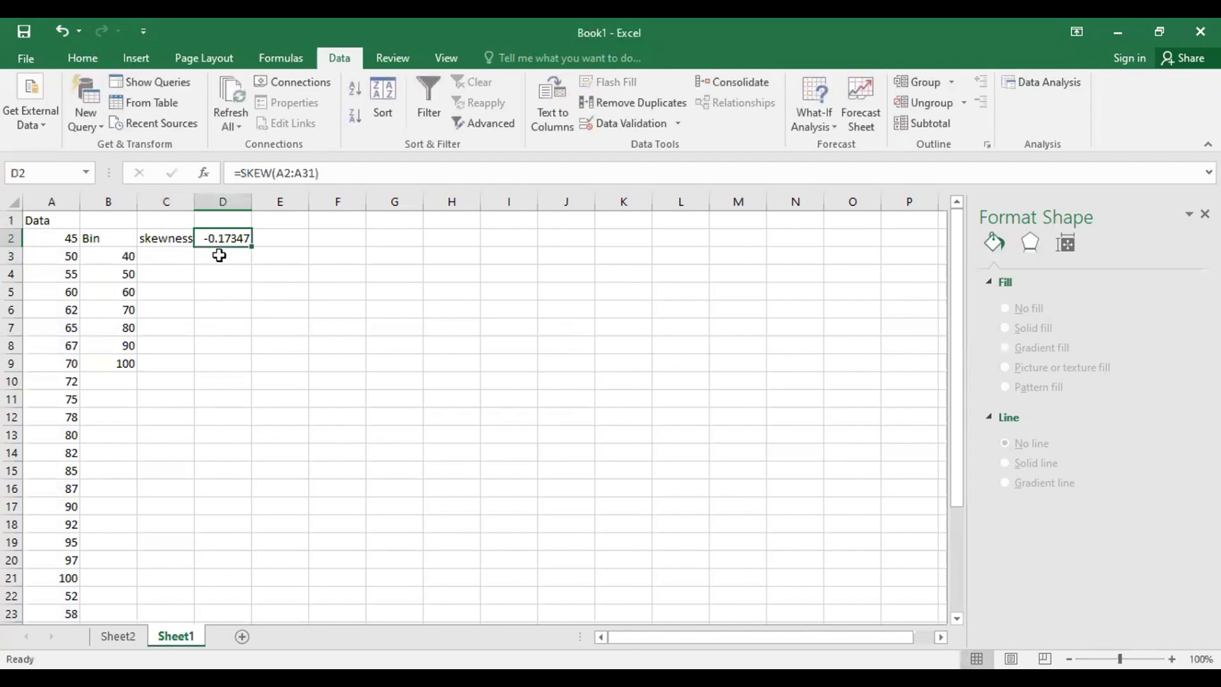
Calculate the kurtosis of the data values in cell D3 with the KURT function
left_click(219, 255)
type("k")
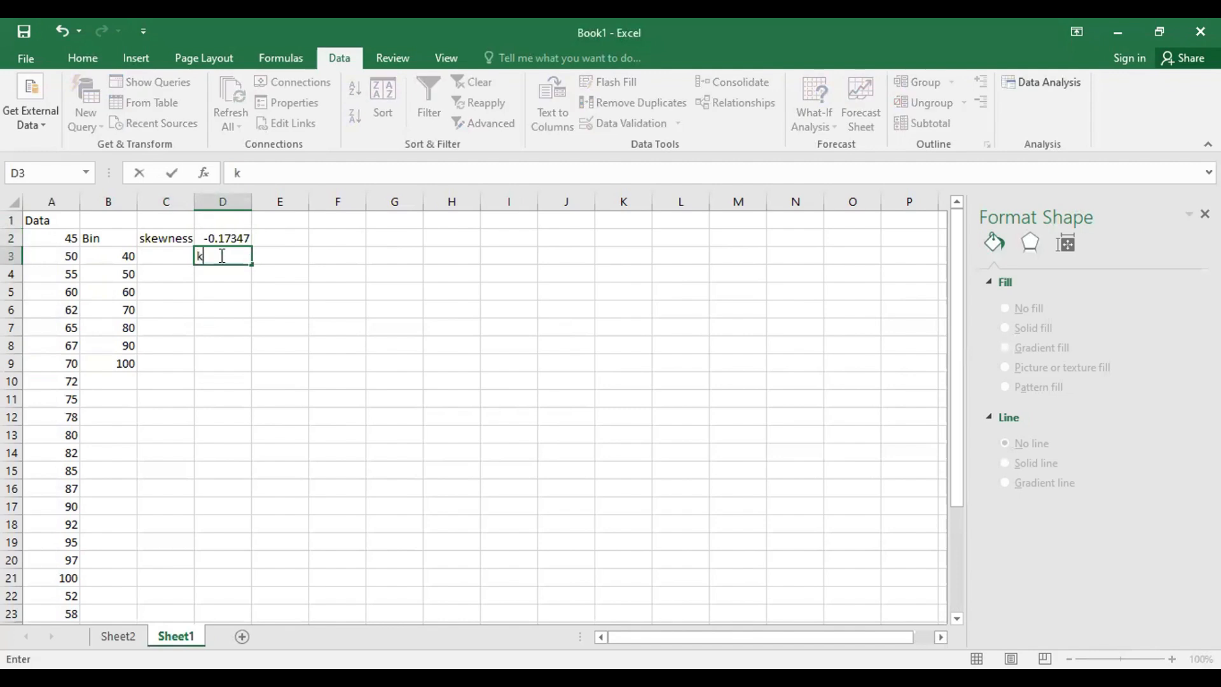
key("BackSpace")
type("=kur")
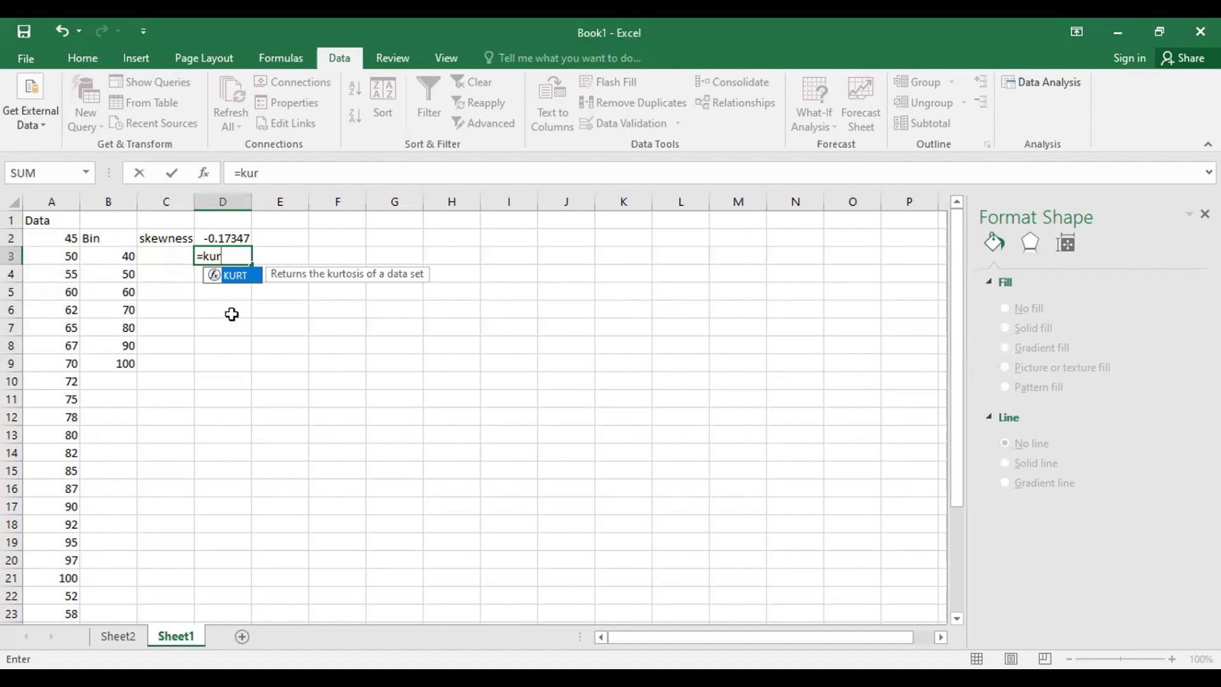
key("Return")
Label the kurtosis result by entering "kurtosis" in cell C3
left_click(179, 262)
type("kurt")
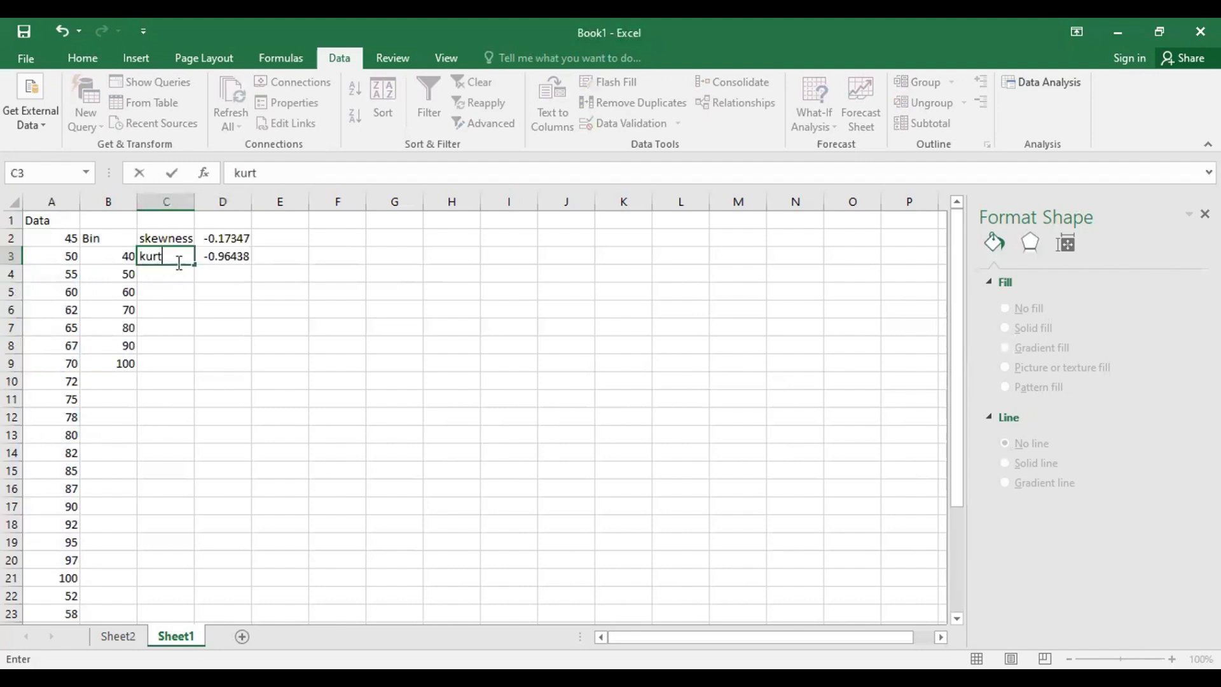
type("osis")
Try to place the copied skewness and kurtosis cells C2:D3 in a text box on the Sheet2 histogram
left_click_drag(165, 238, 232, 256)
key("ctrl+c")
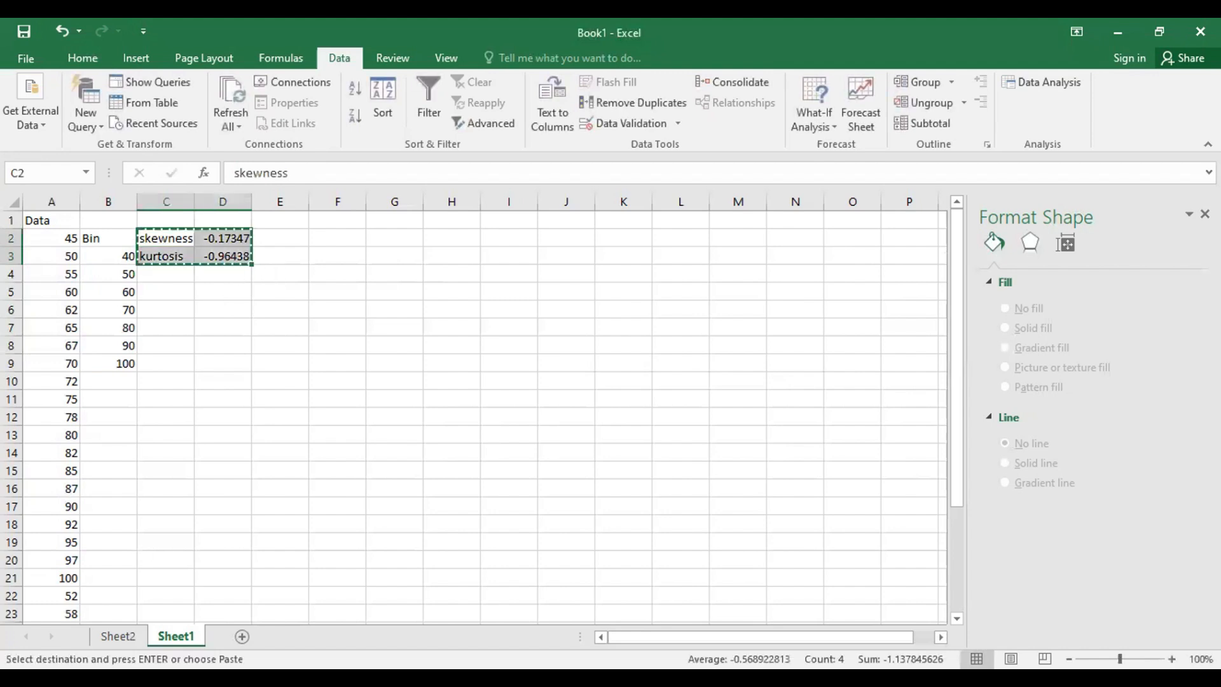
key("ctrl+Page_Up")
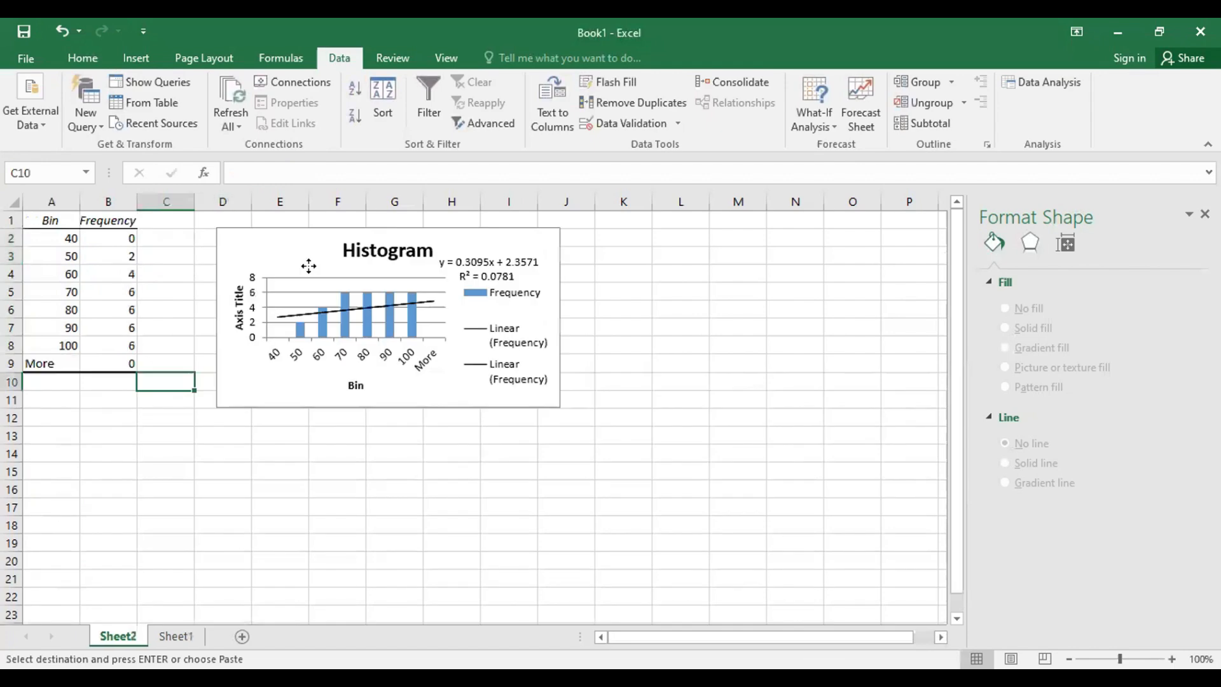
left_click(308, 270)
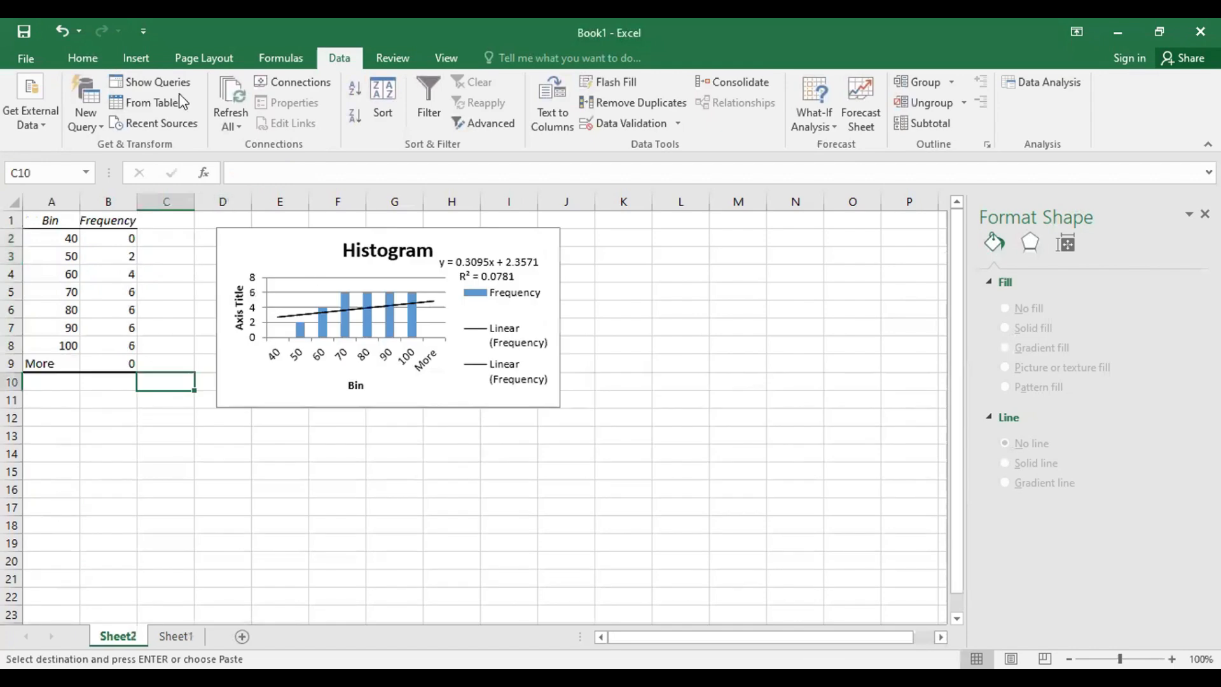
left_click(141, 57)
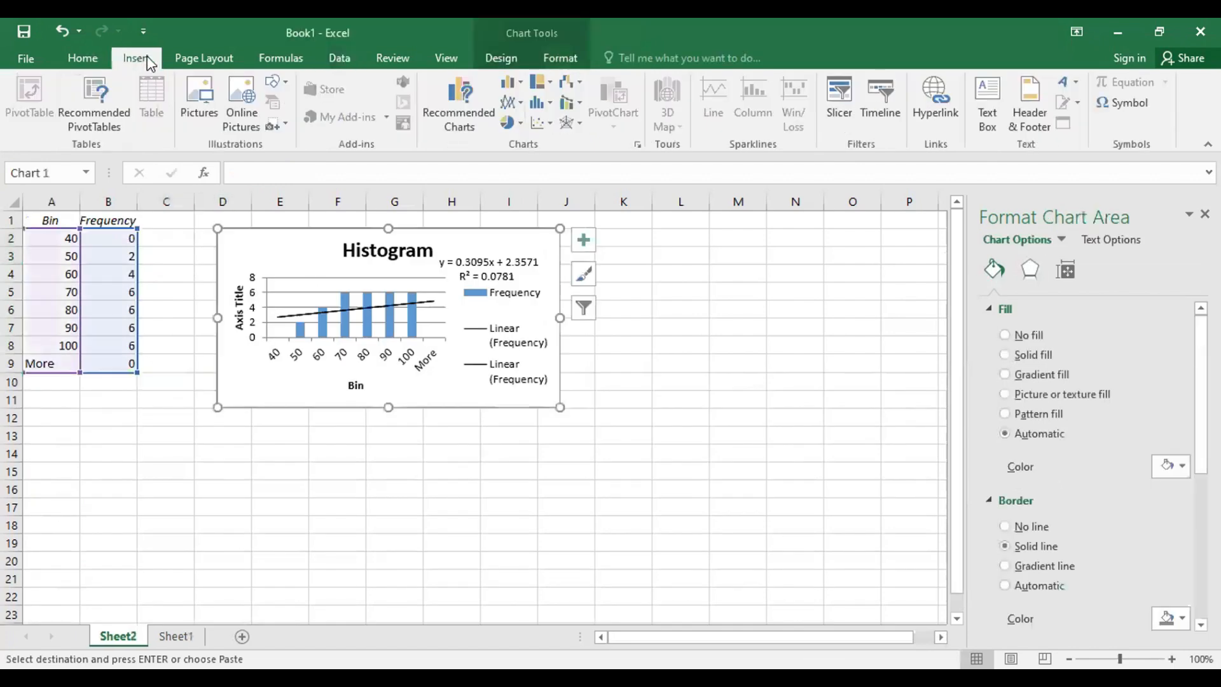
left_click(987, 131)
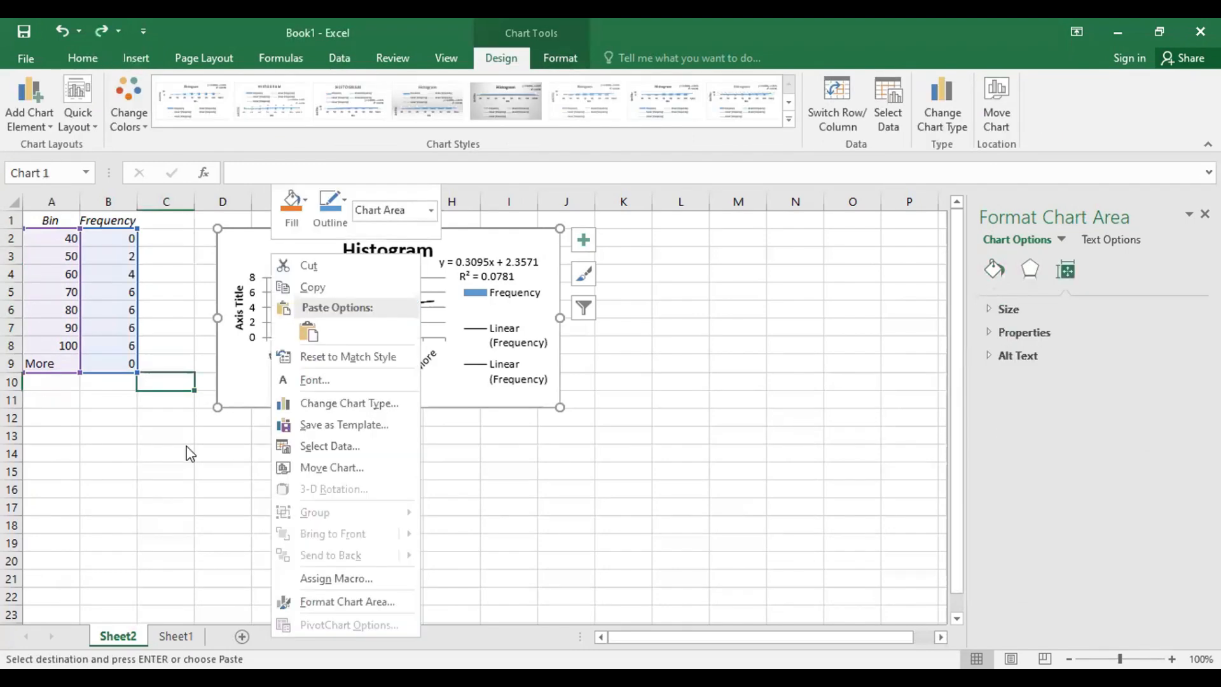
Fill the histogram's Frequency bars with a lighter blue theme color
left_click(319, 331)
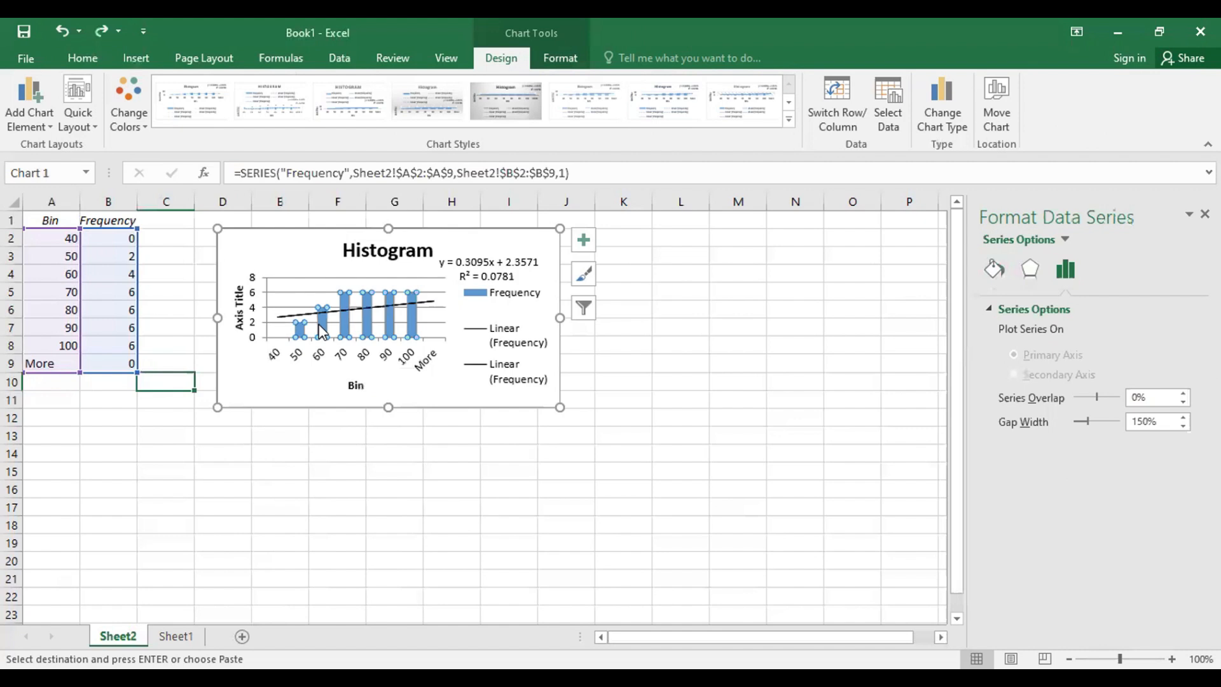
left_click(994, 268)
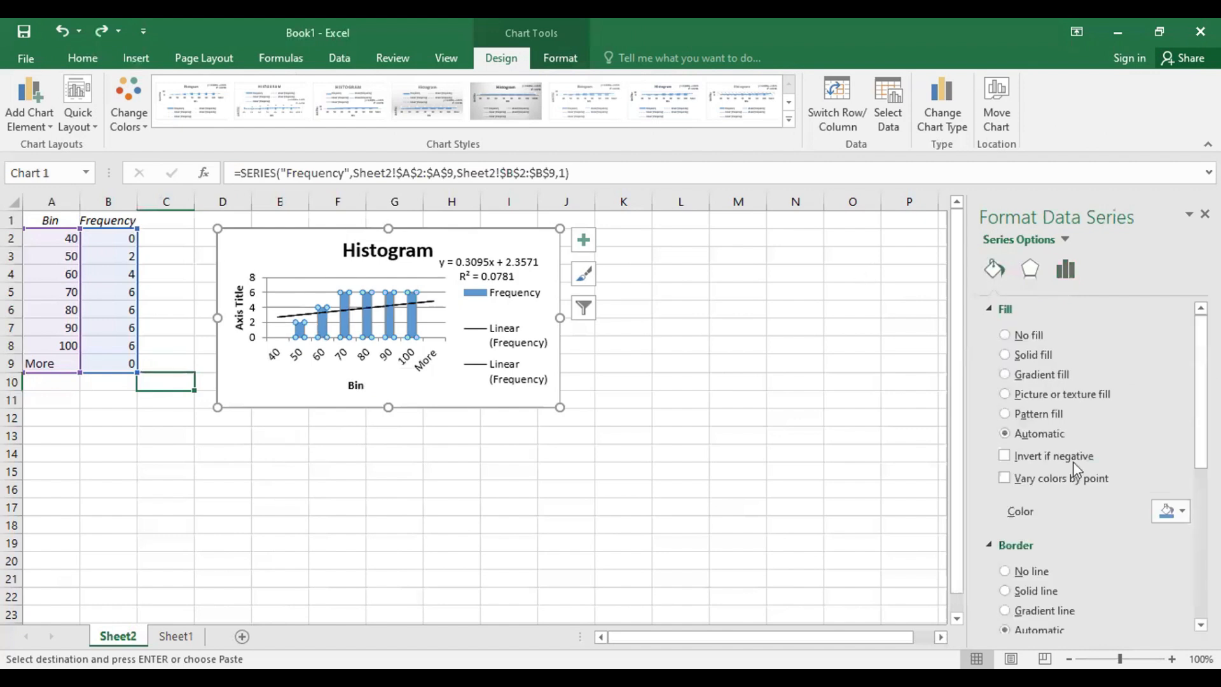
left_click(1166, 512)
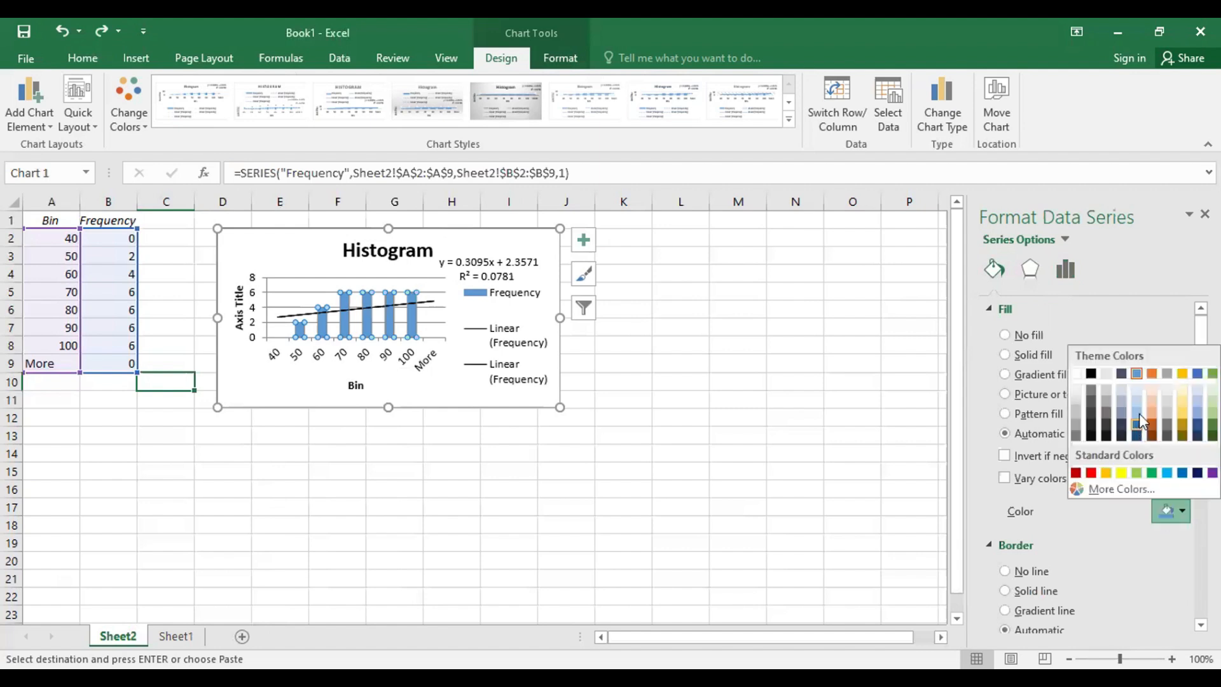
left_click(1138, 417)
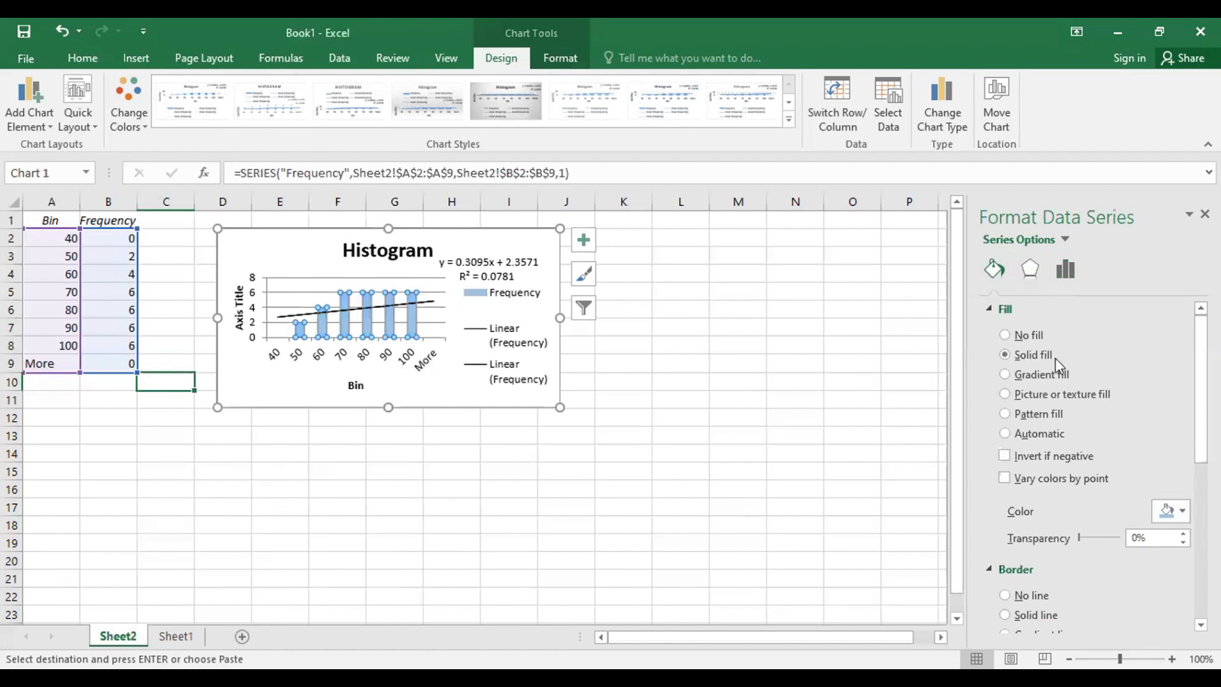
Give the histogram's Frequency bars a solid-line border
scroll(1030, 562, "down", 1)
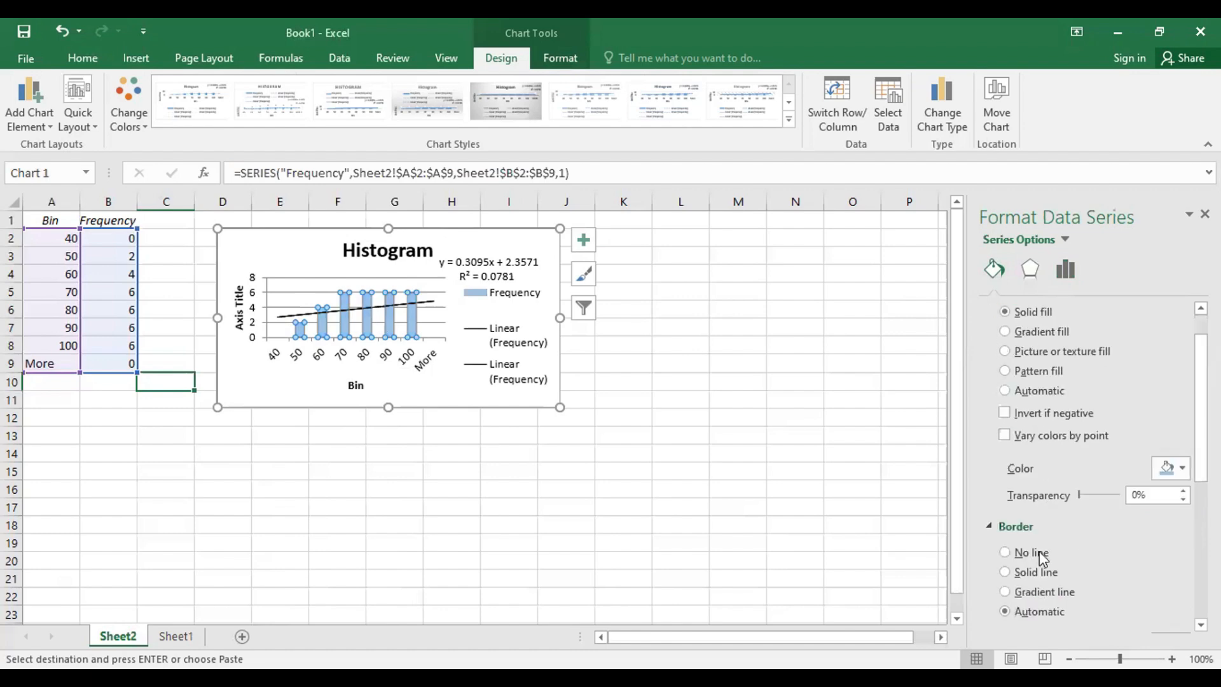
scroll(1039, 551, "down", 1)
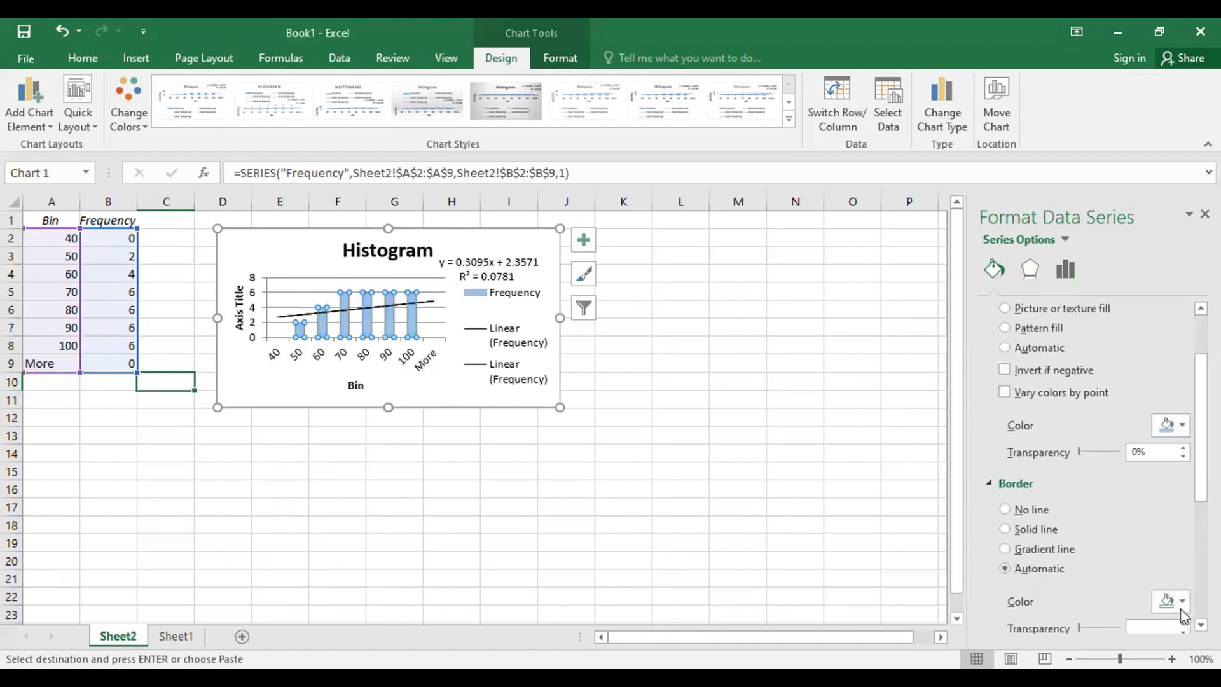
left_click(1075, 474)
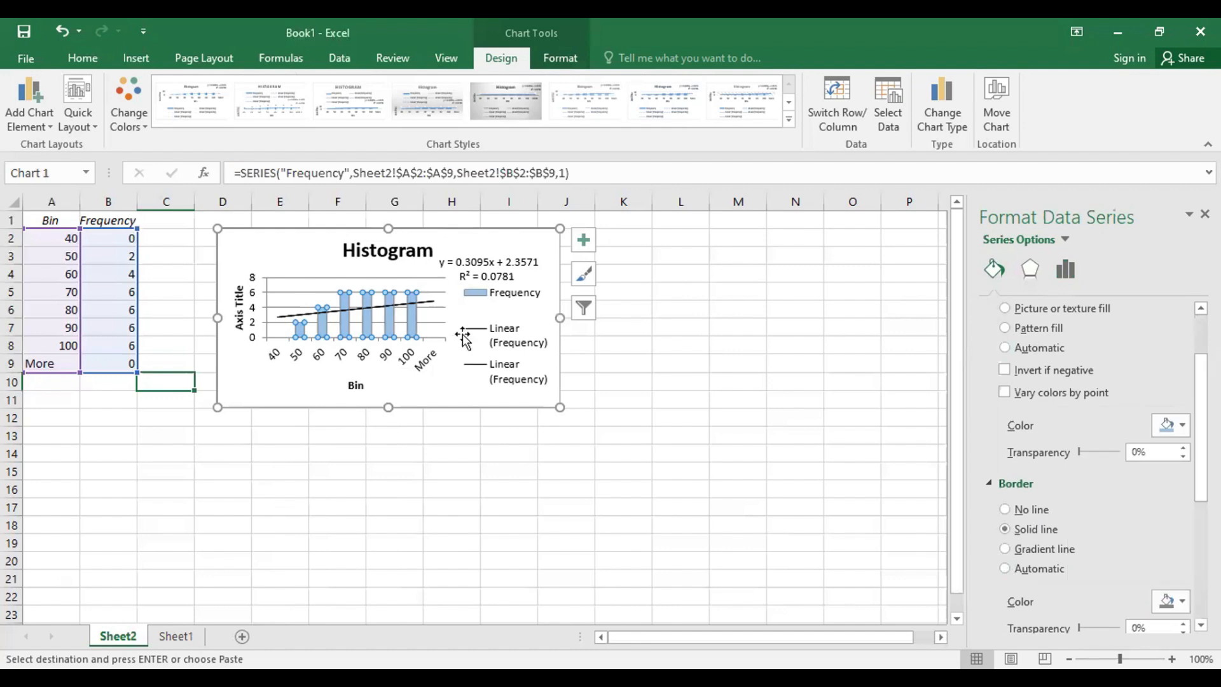
left_click(447, 362)
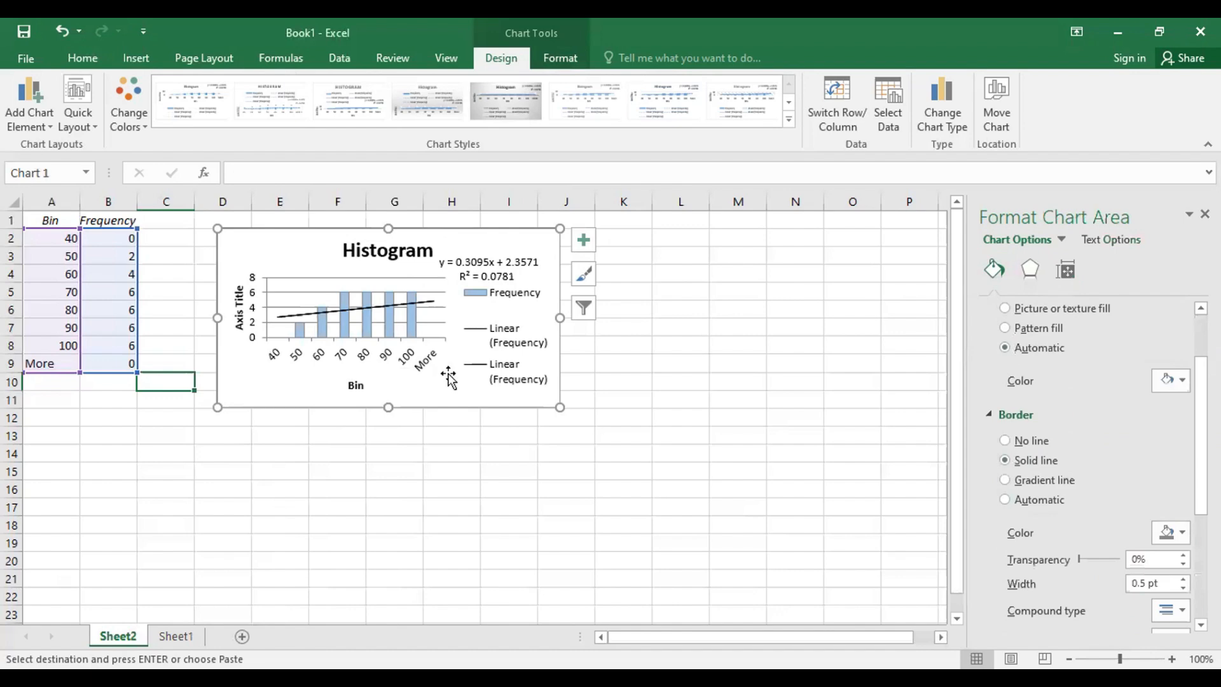
Apply a shadow in a dark grey theme color to the histogram's Frequency bars
left_click(411, 318)
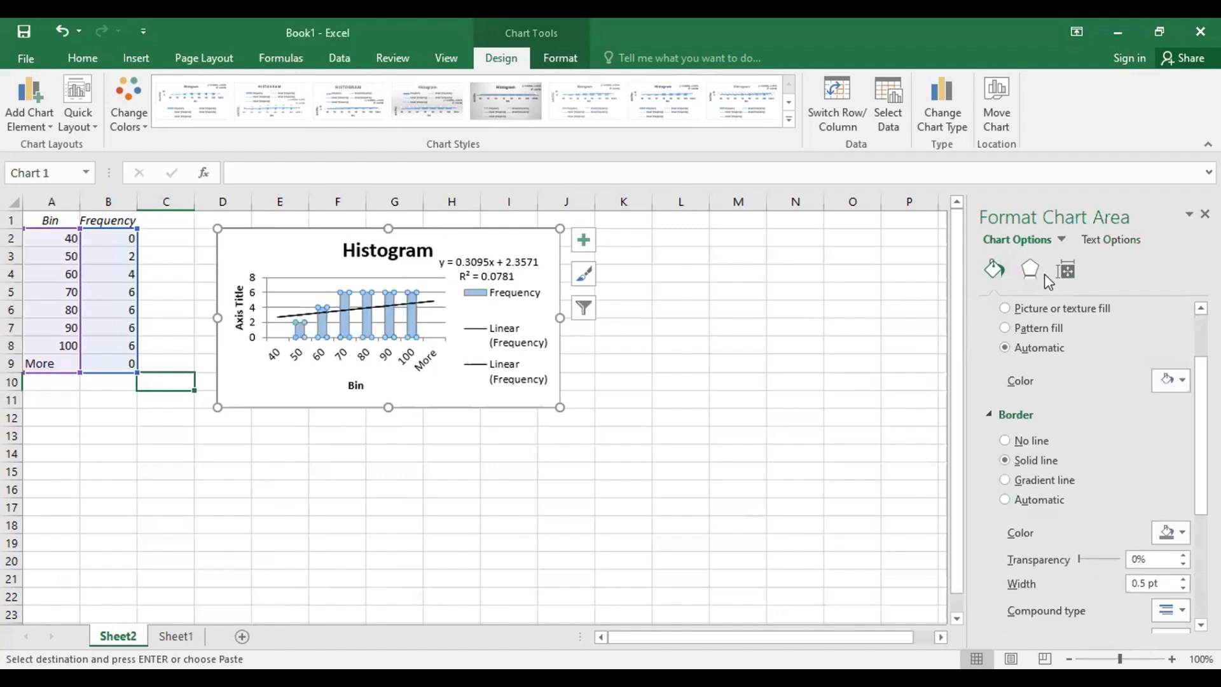
left_click(1029, 267)
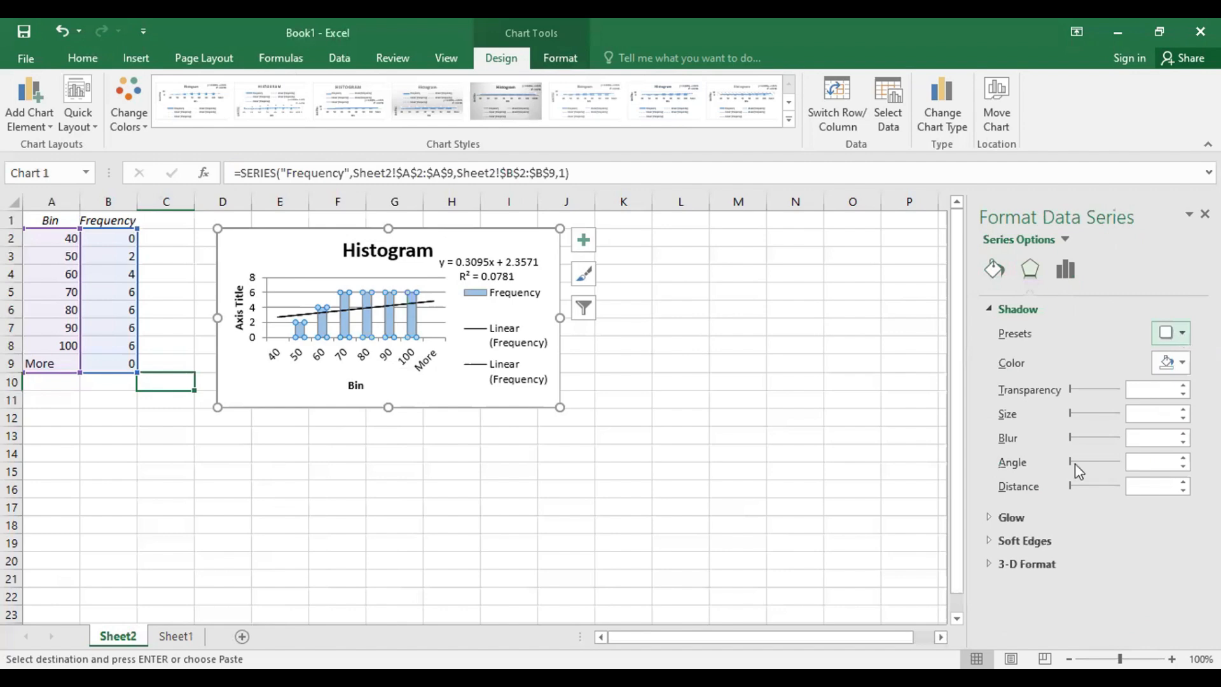
left_click(1178, 367)
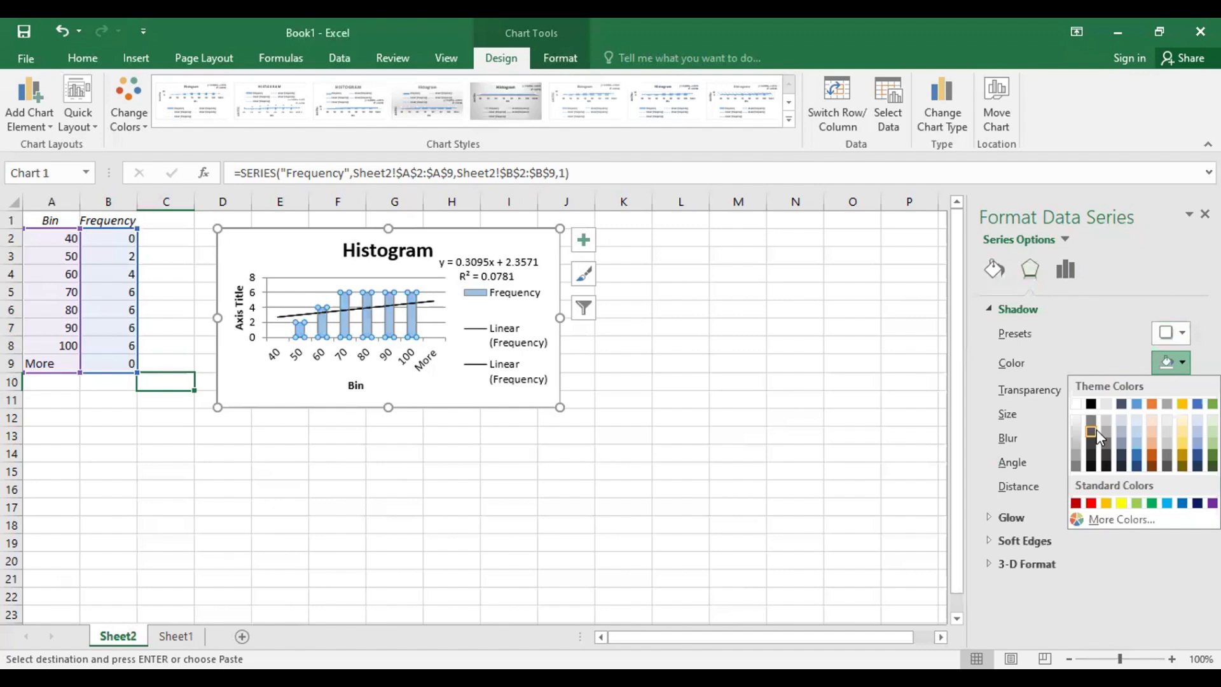
left_click(1180, 364)
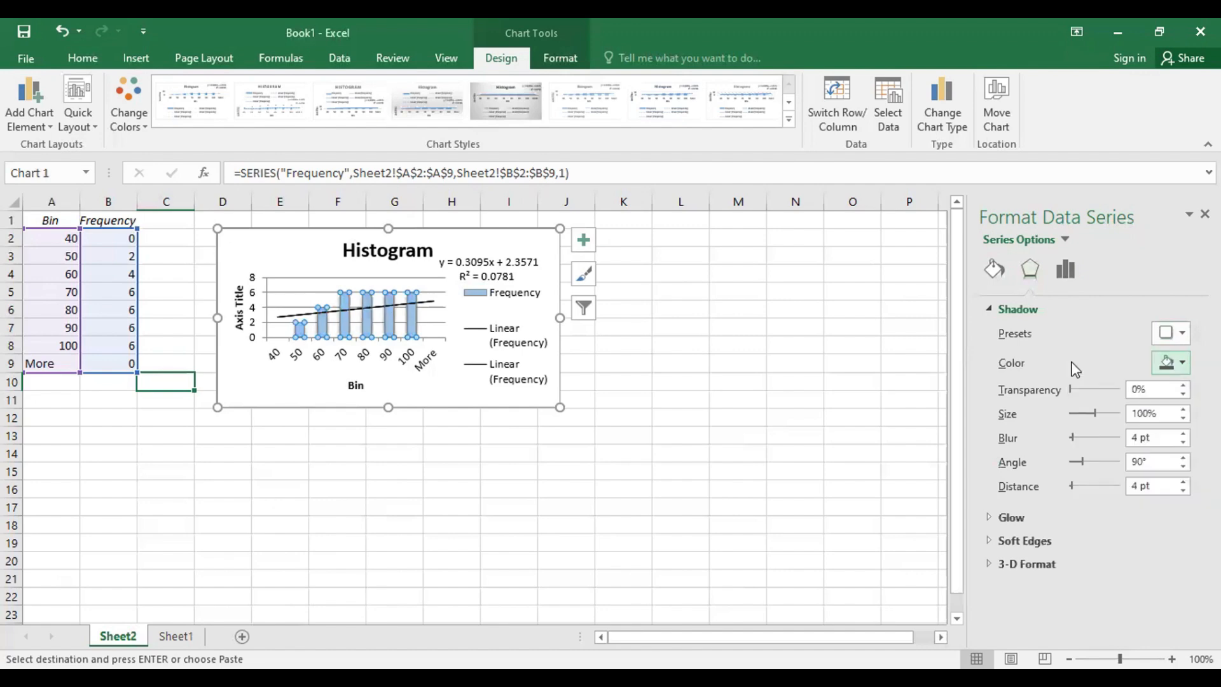
left_click(476, 471)
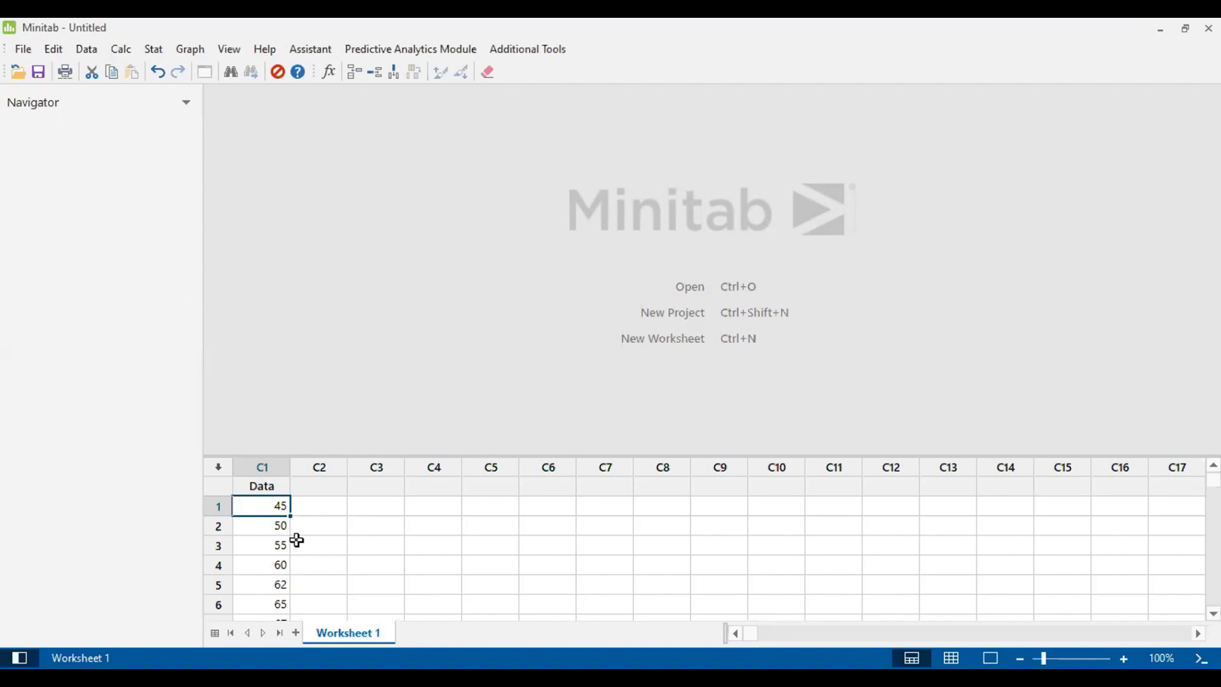
Create a histogram with fit, using the C1 Data column as the graph variable
left_click(201, 49)
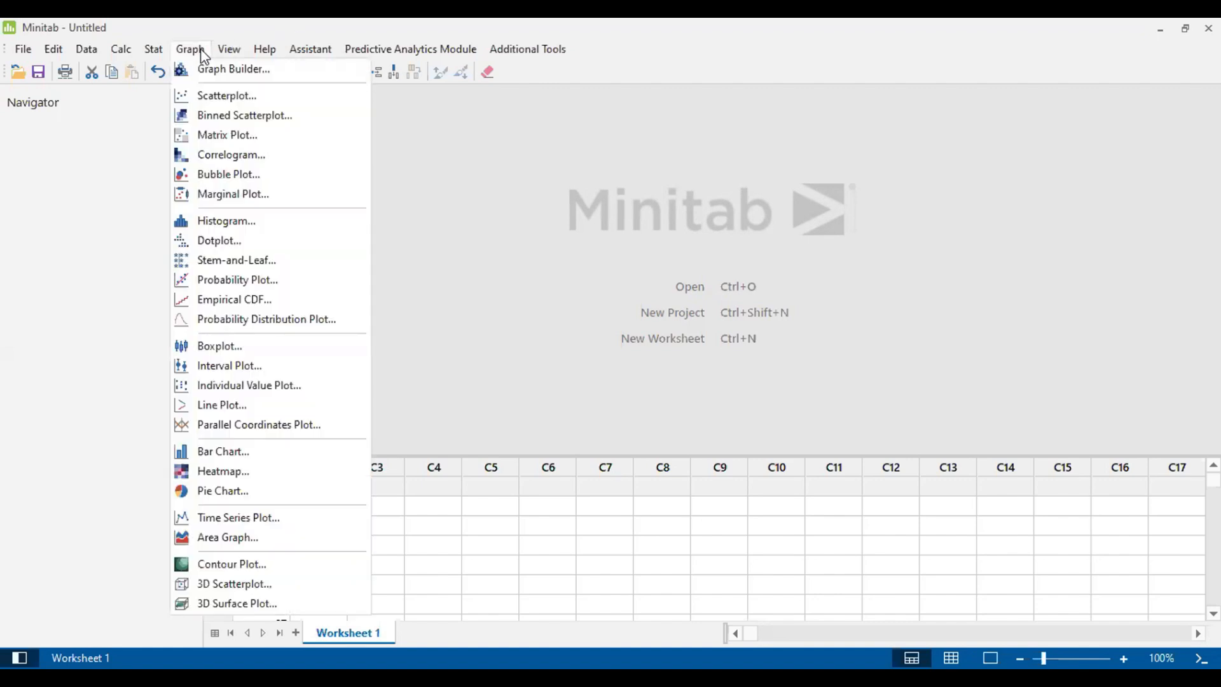
left_click(235, 221)
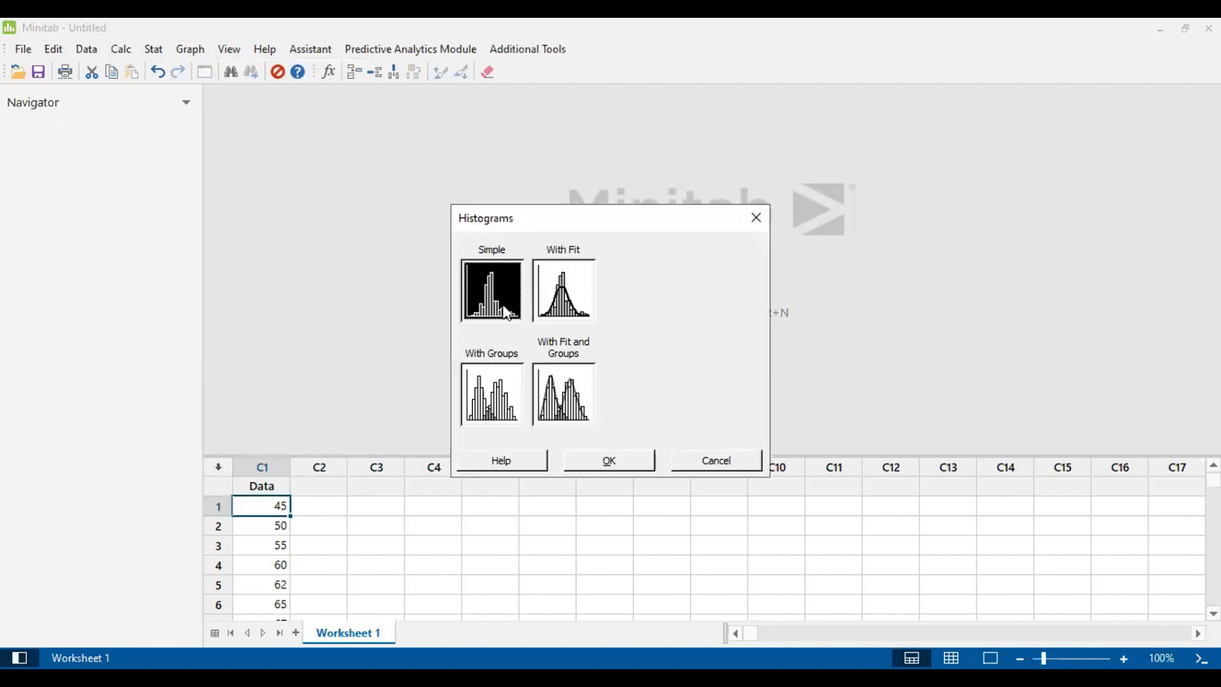
left_click(574, 301)
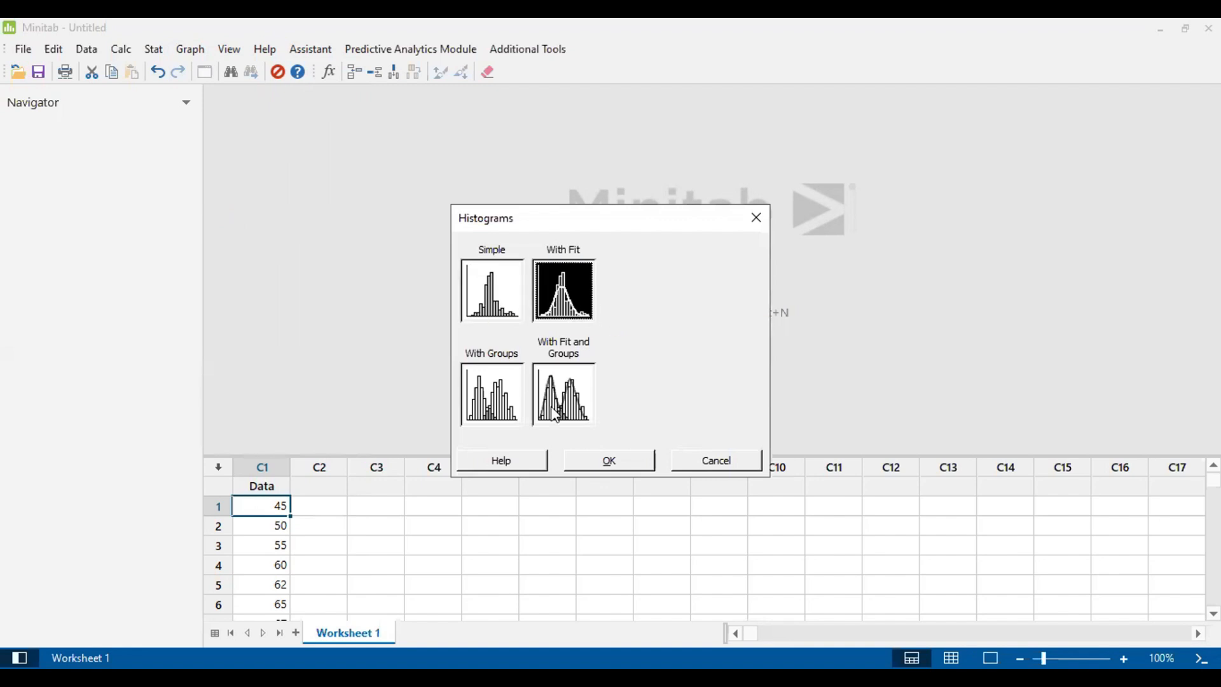
left_click(604, 467)
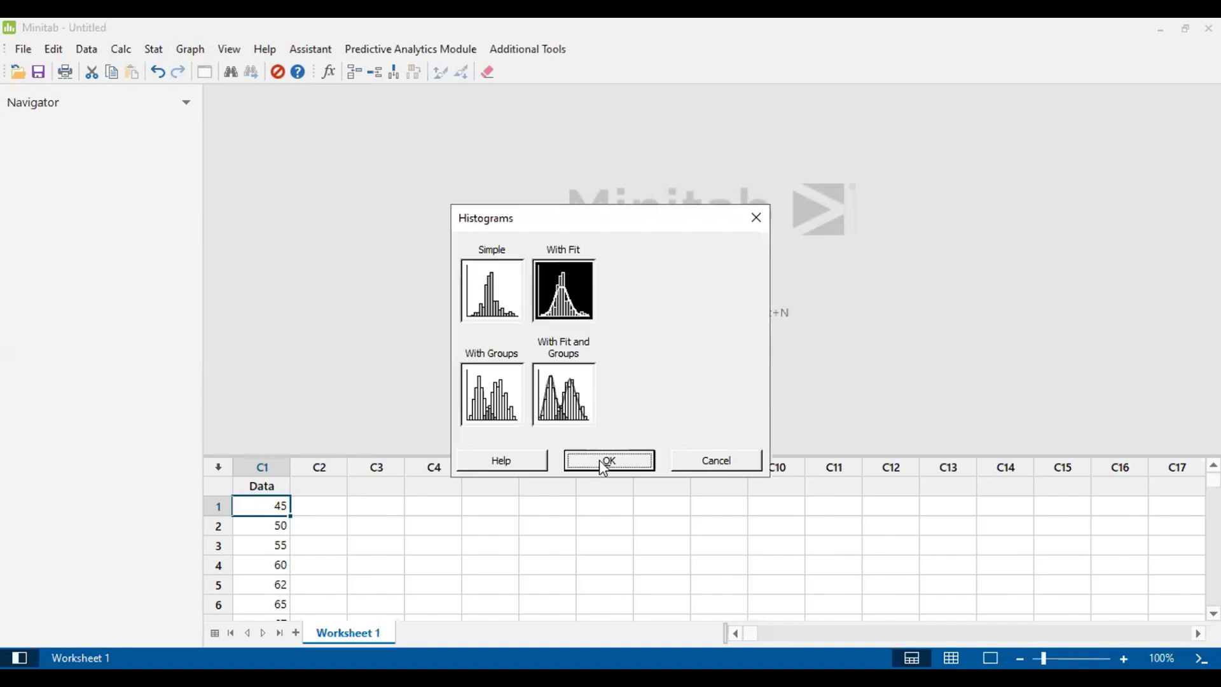
left_click(423, 235)
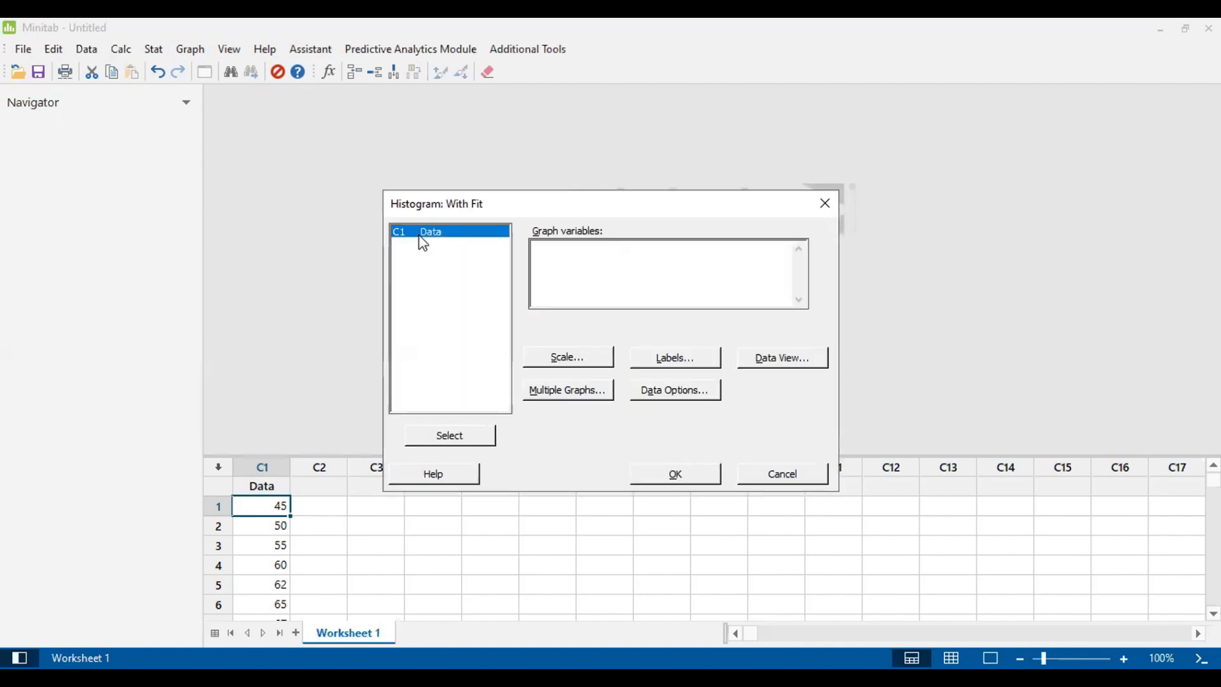
left_click(476, 435)
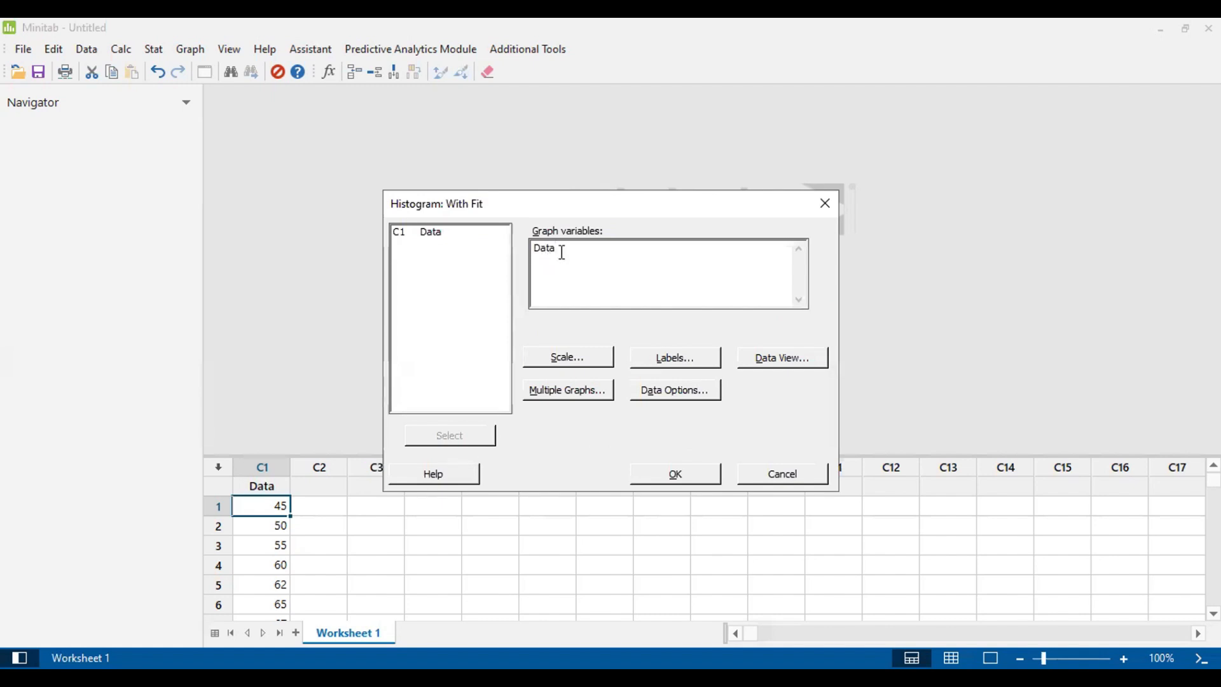
left_click(702, 480)
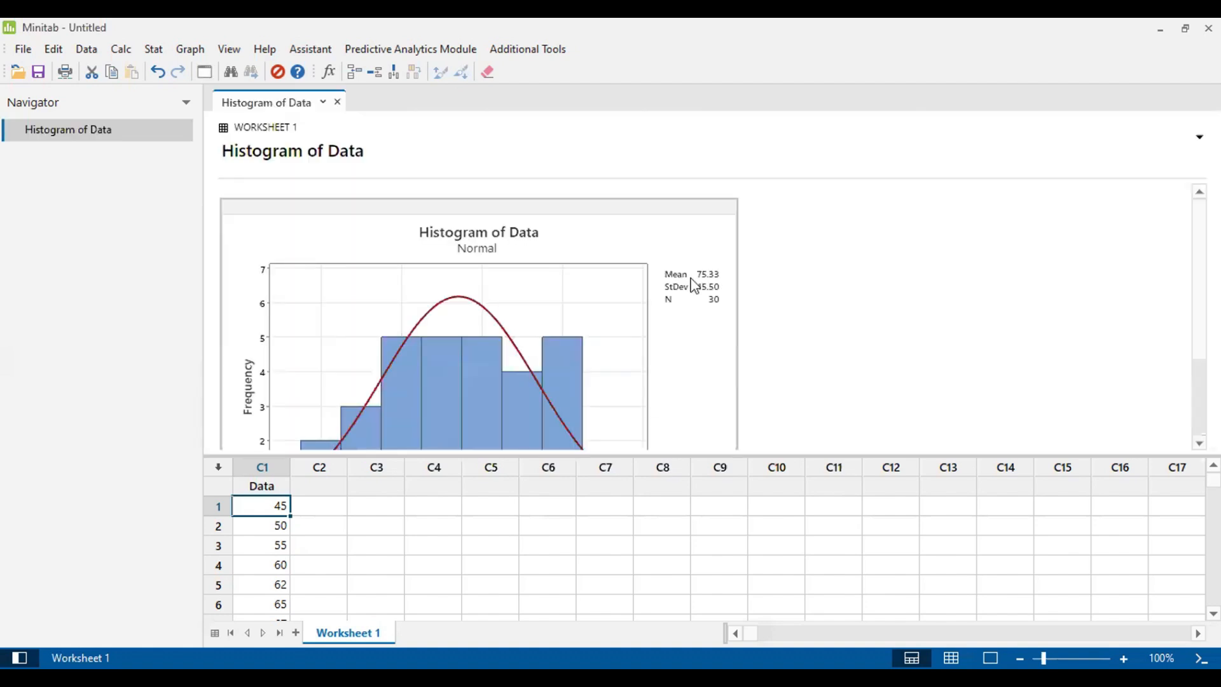
Open the histogram for editing and examine the font, color and alignment options of its title
left_click(606, 248)
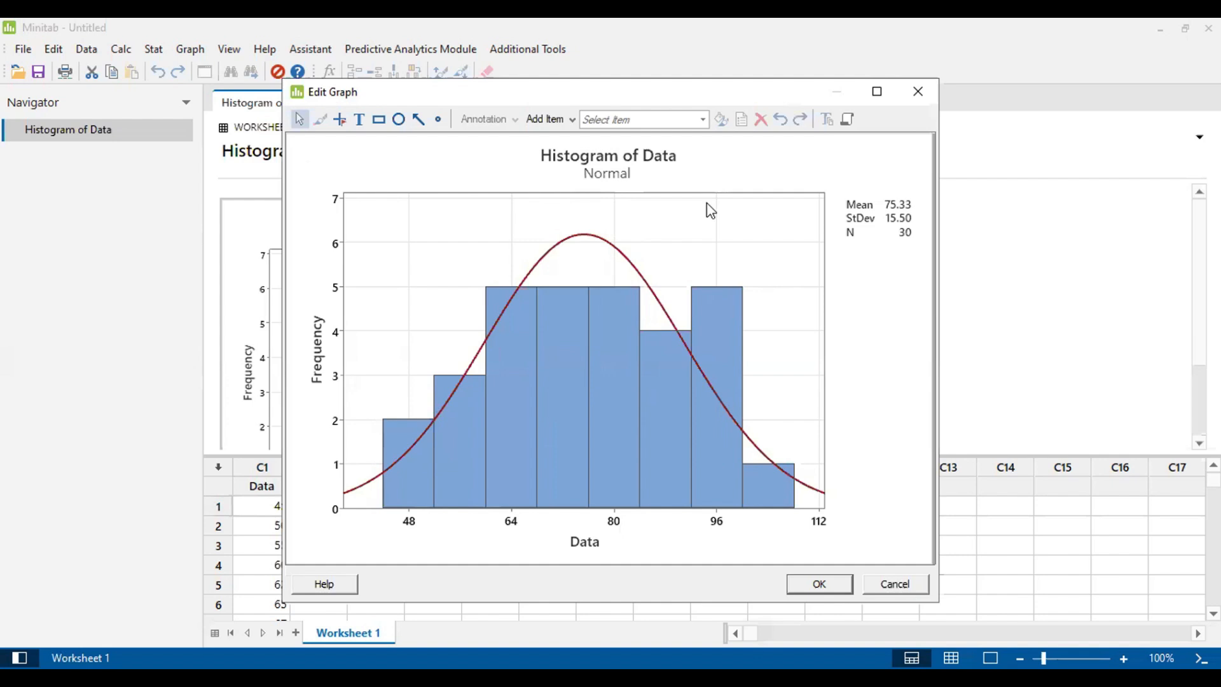
left_click(614, 160)
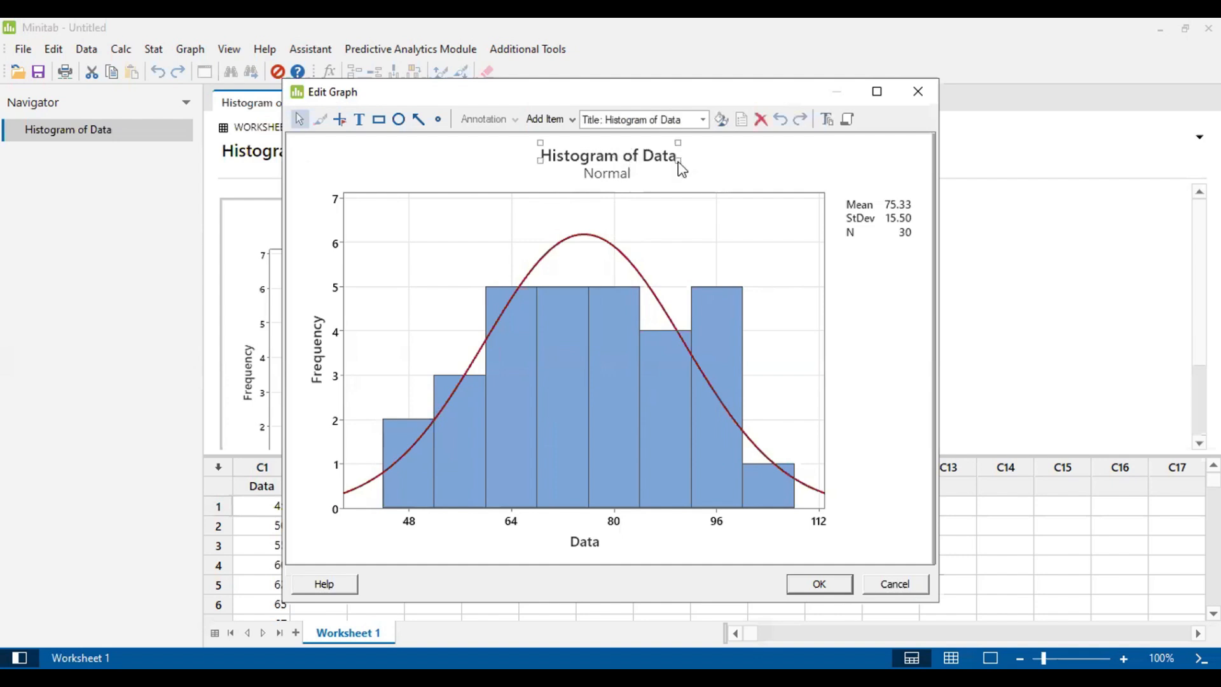
right_click(642, 159)
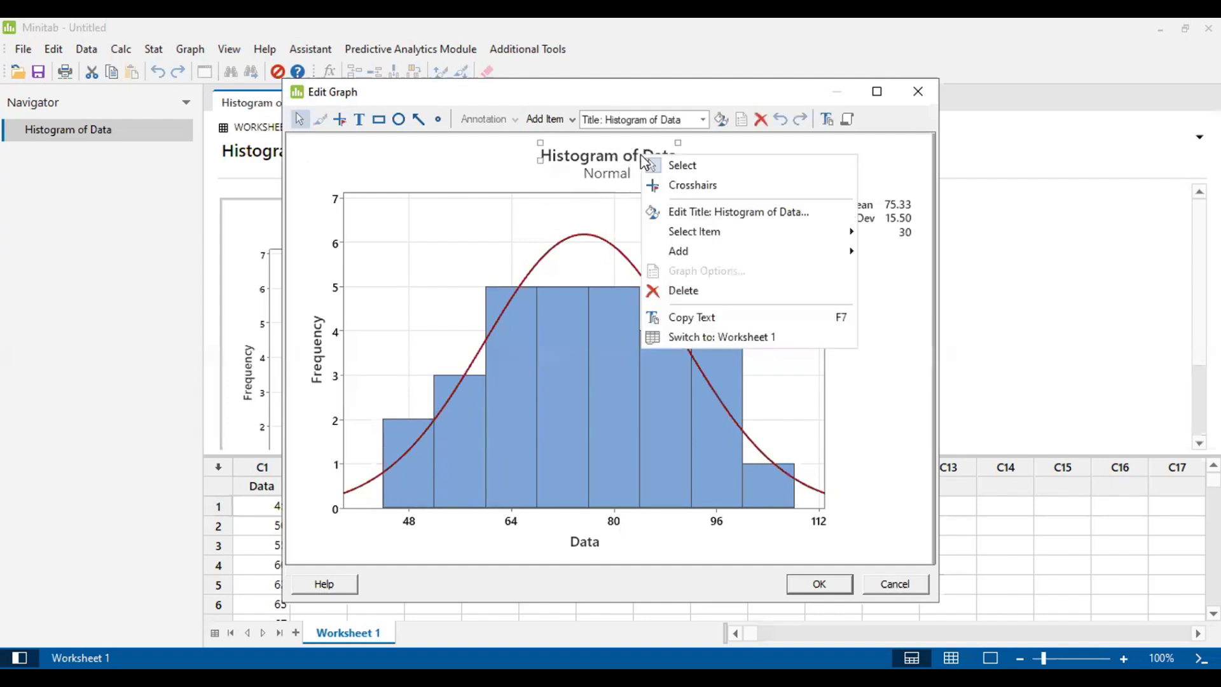
left_click(610, 158)
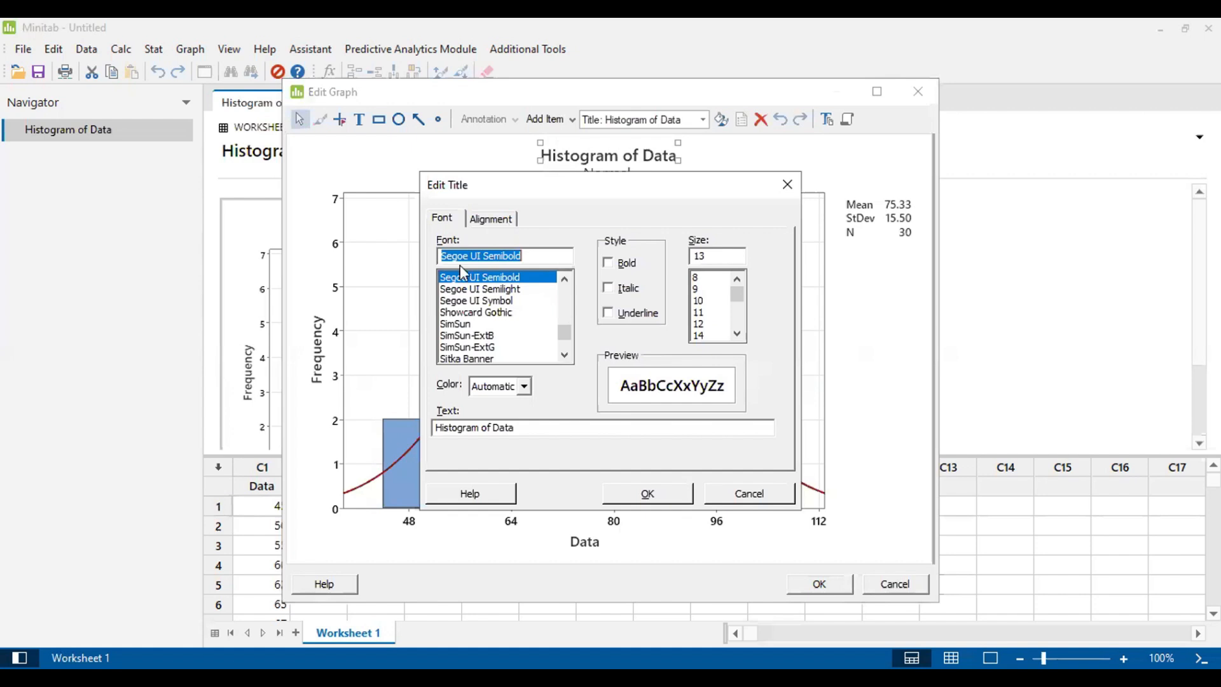
left_click(525, 388)
left_click(524, 386)
left_click(552, 382)
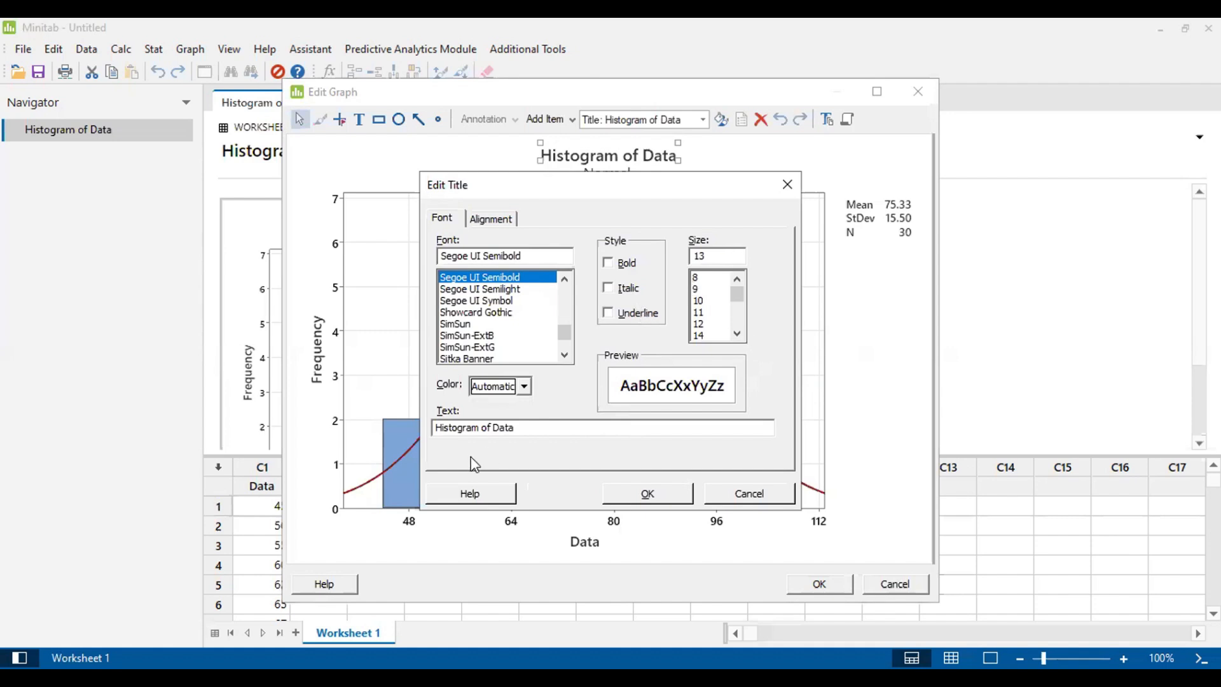
left_click(497, 220)
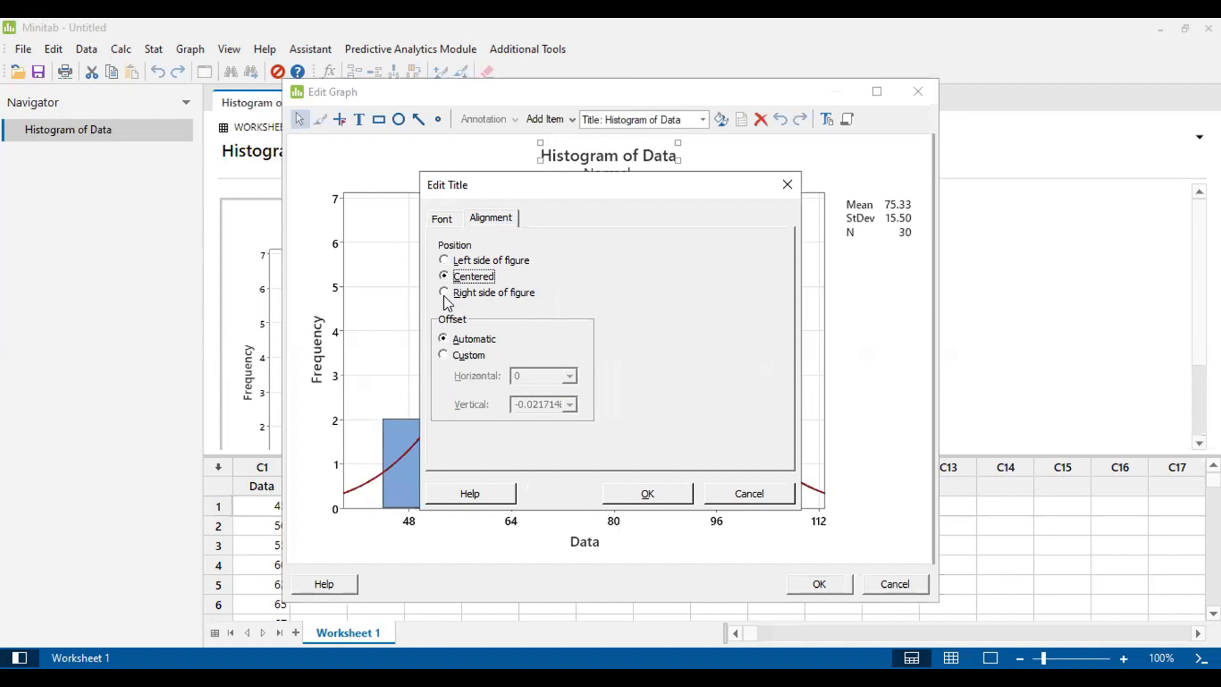
left_click(783, 187)
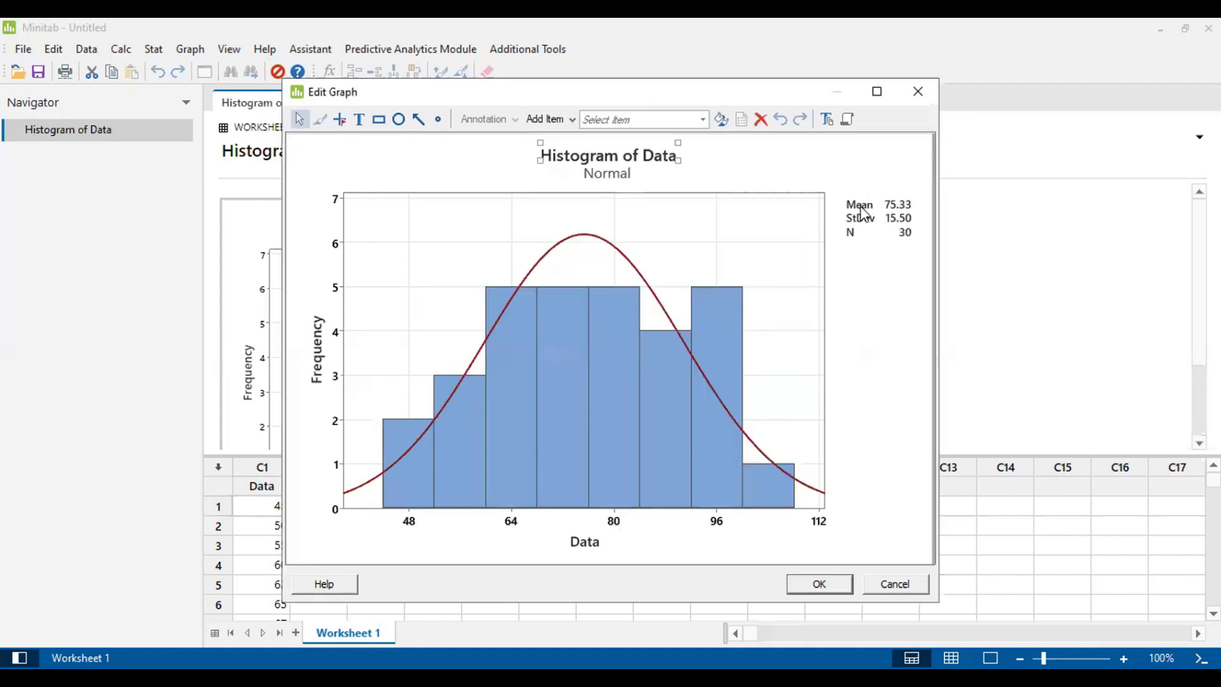
left_click(860, 206)
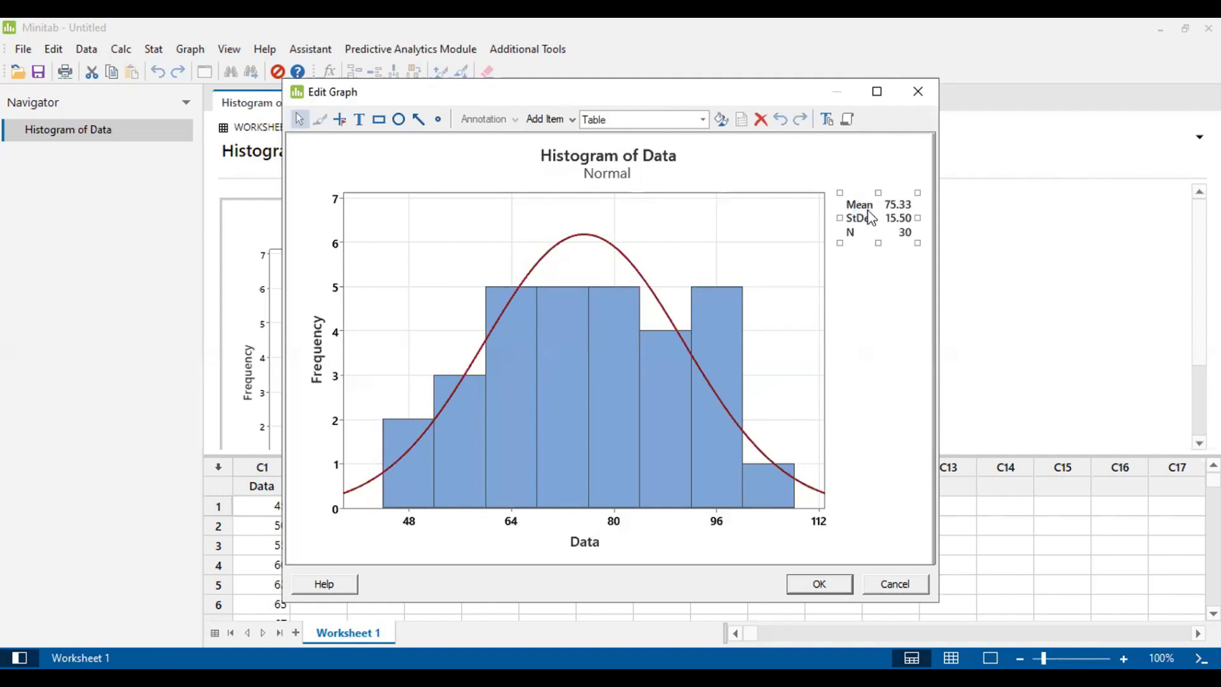
double_click(886, 206)
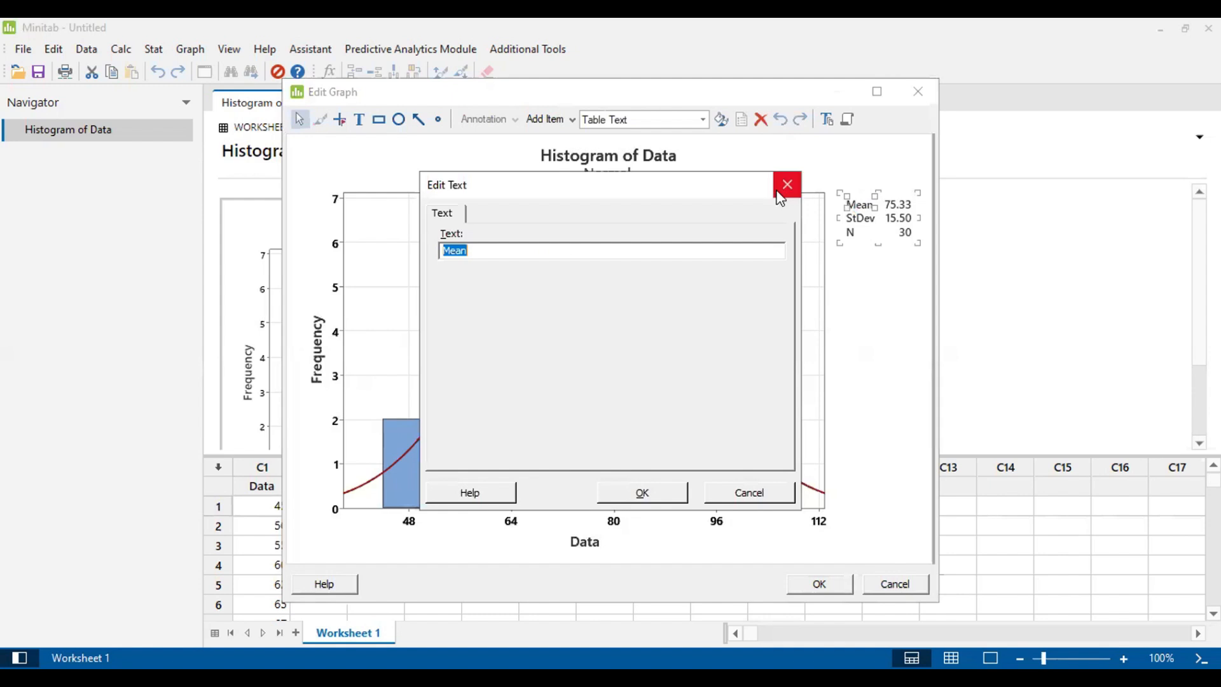
key("Escape")
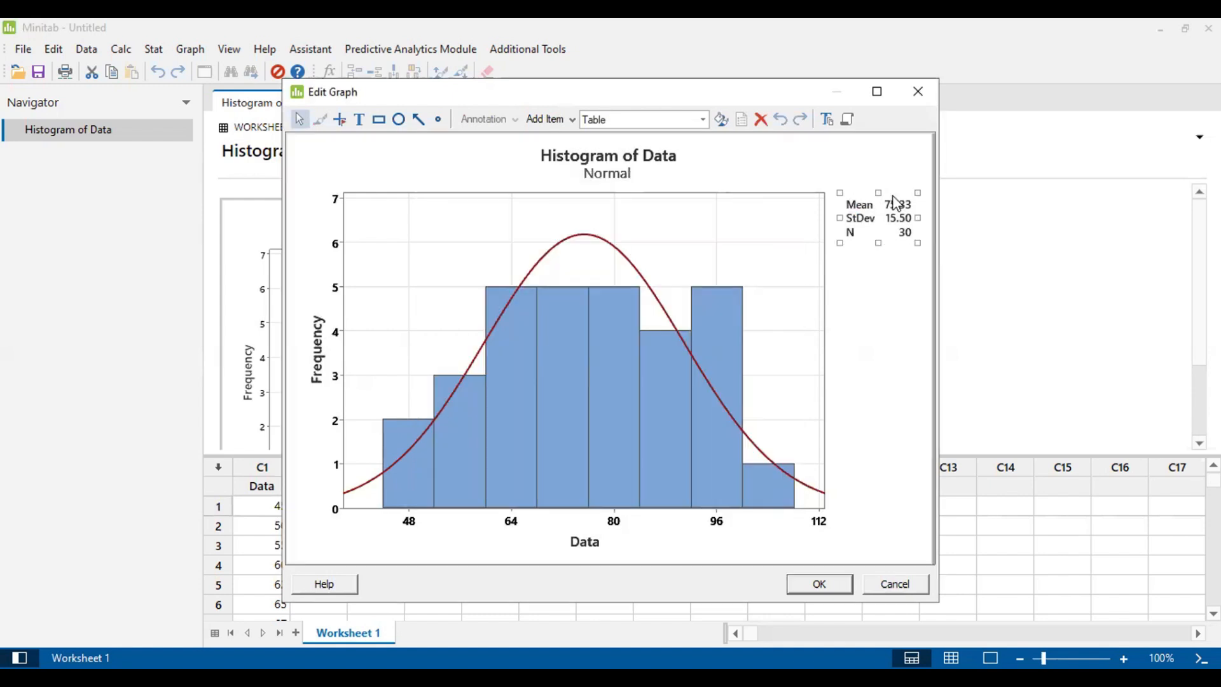
Set a custom solid fill with a light red background color for the table of mean, standard deviation and N
double_click(898, 240)
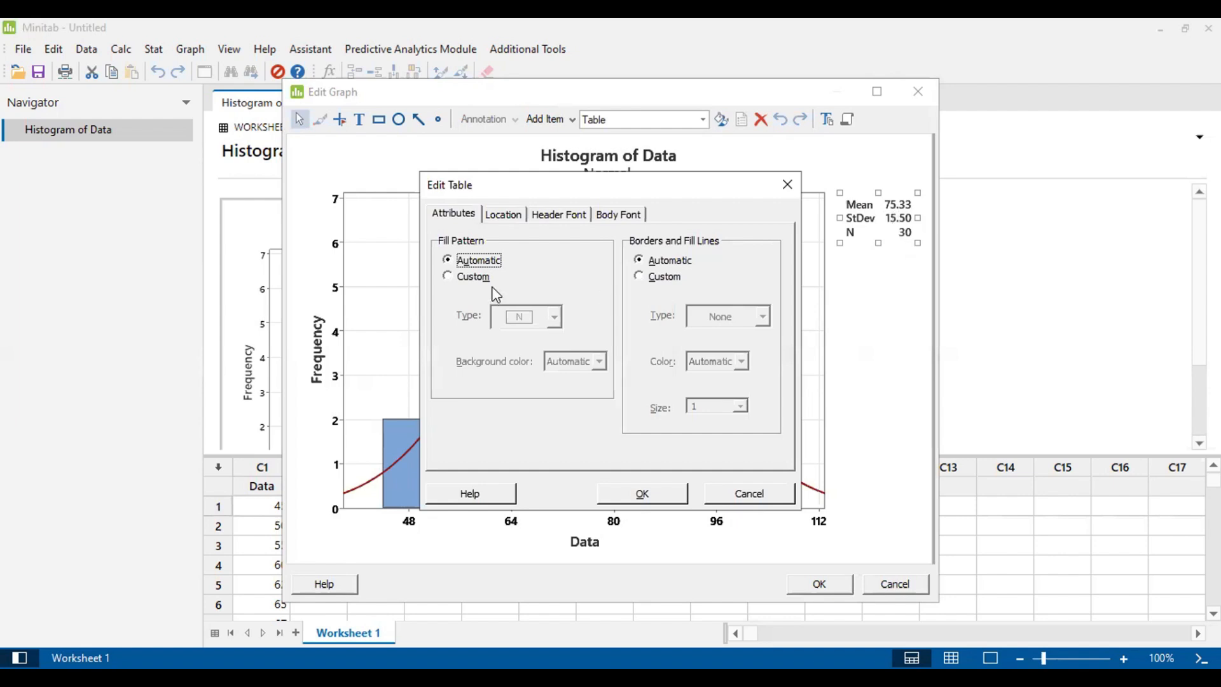
left_click(446, 212)
left_click(446, 277)
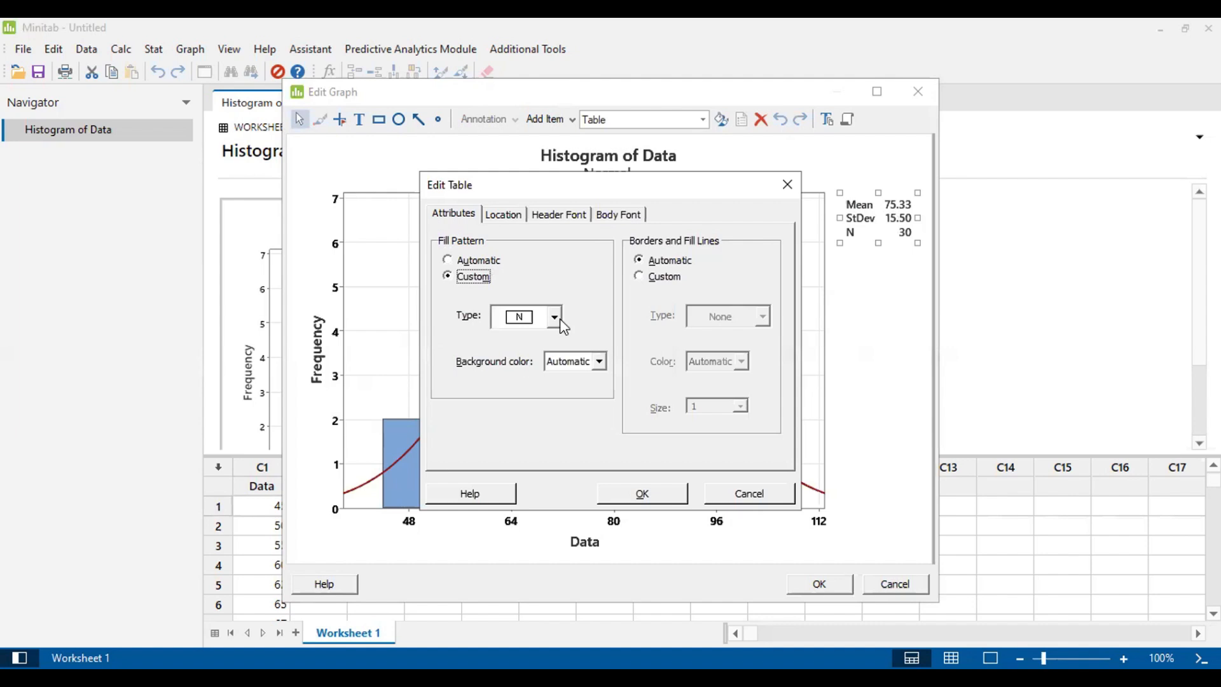
left_click(562, 326)
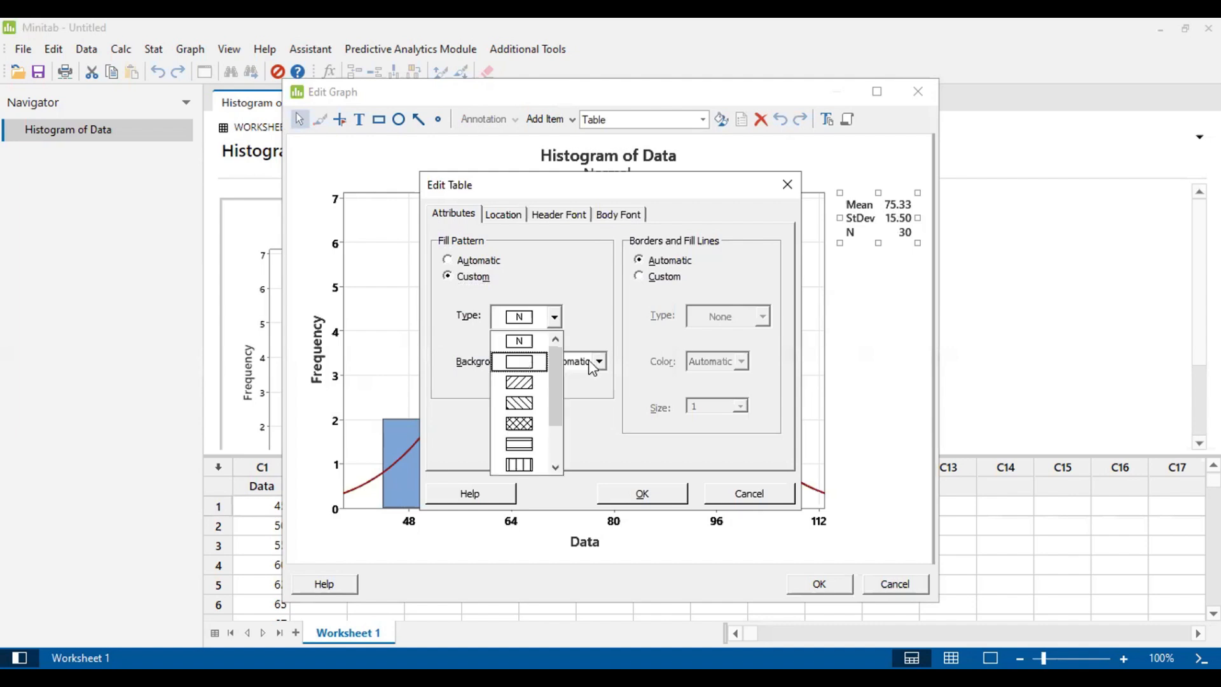
left_click(606, 372)
left_click(604, 366)
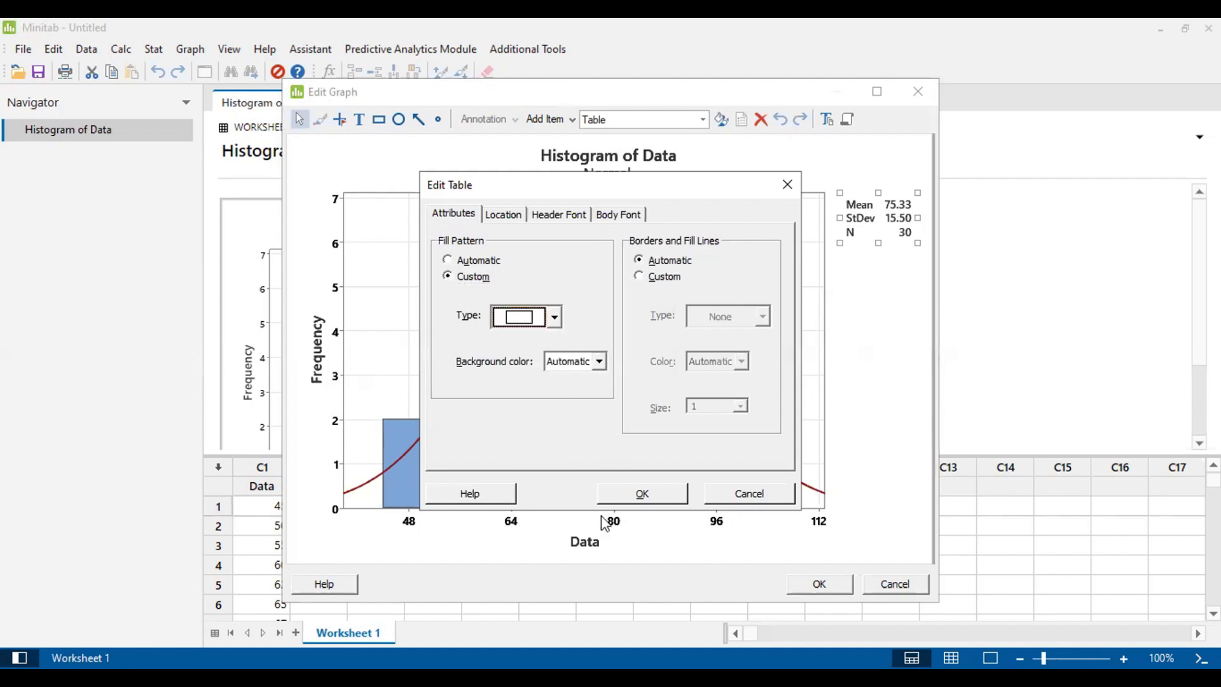
left_click(569, 523)
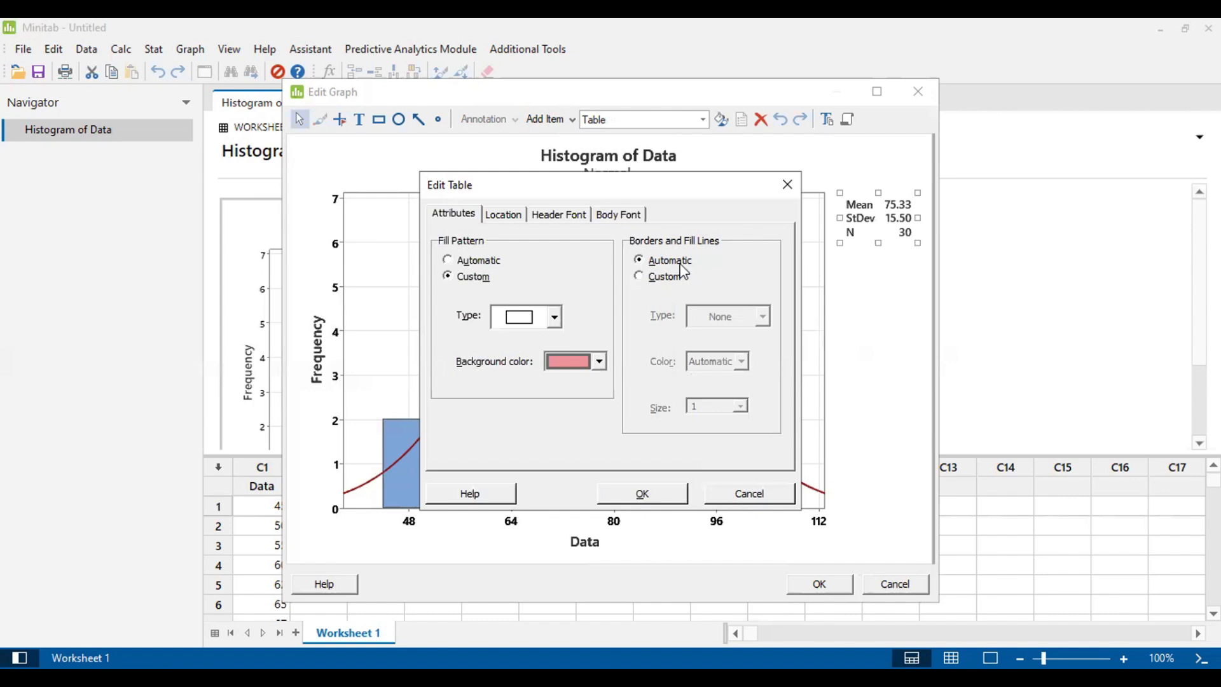
Give the statistics table a custom solid black border and apply the table formatting
left_click(642, 279)
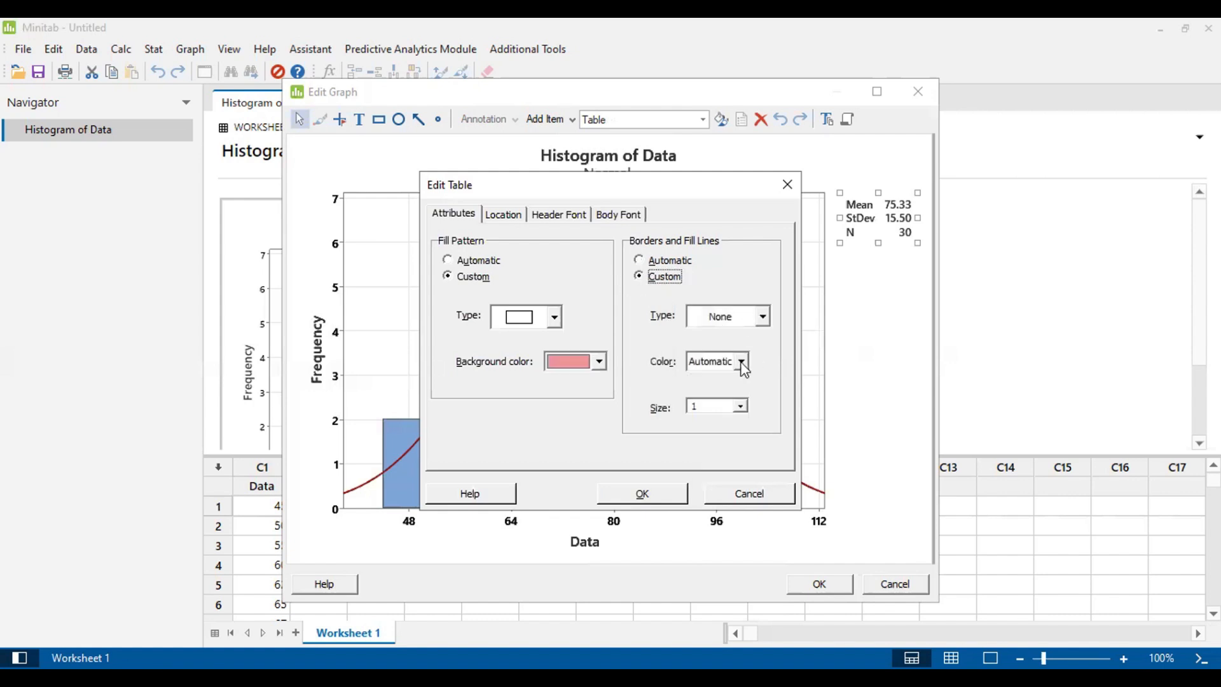
left_click(633, 409)
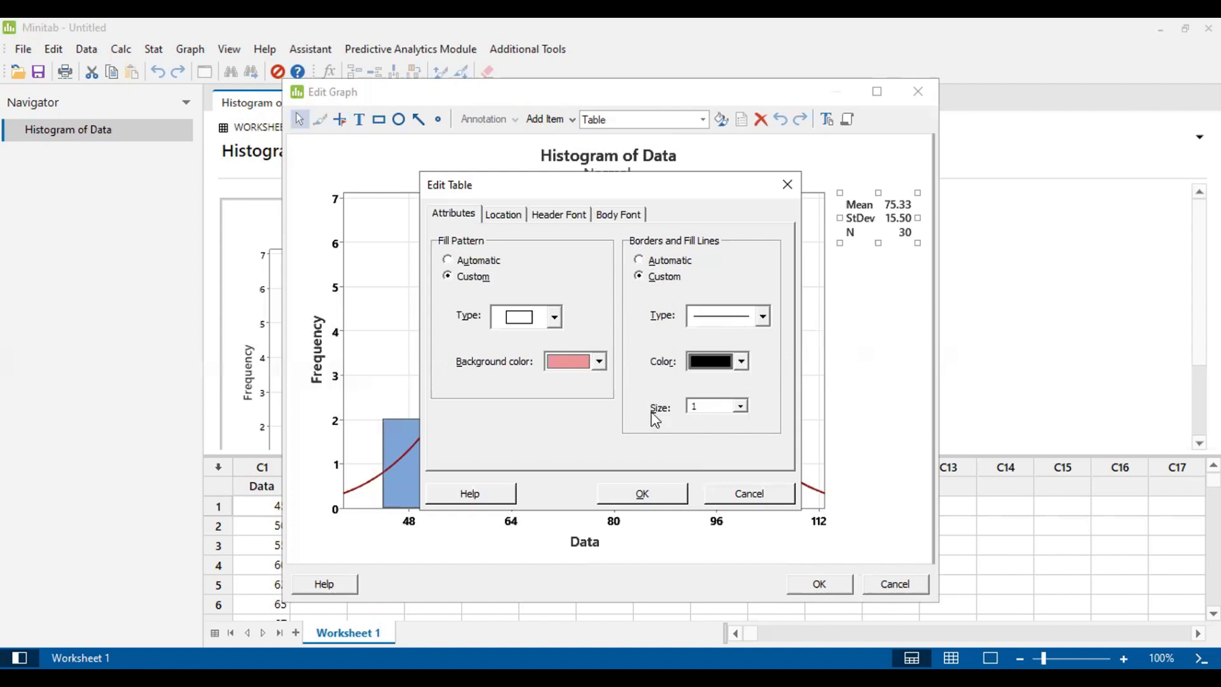
left_click(740, 407)
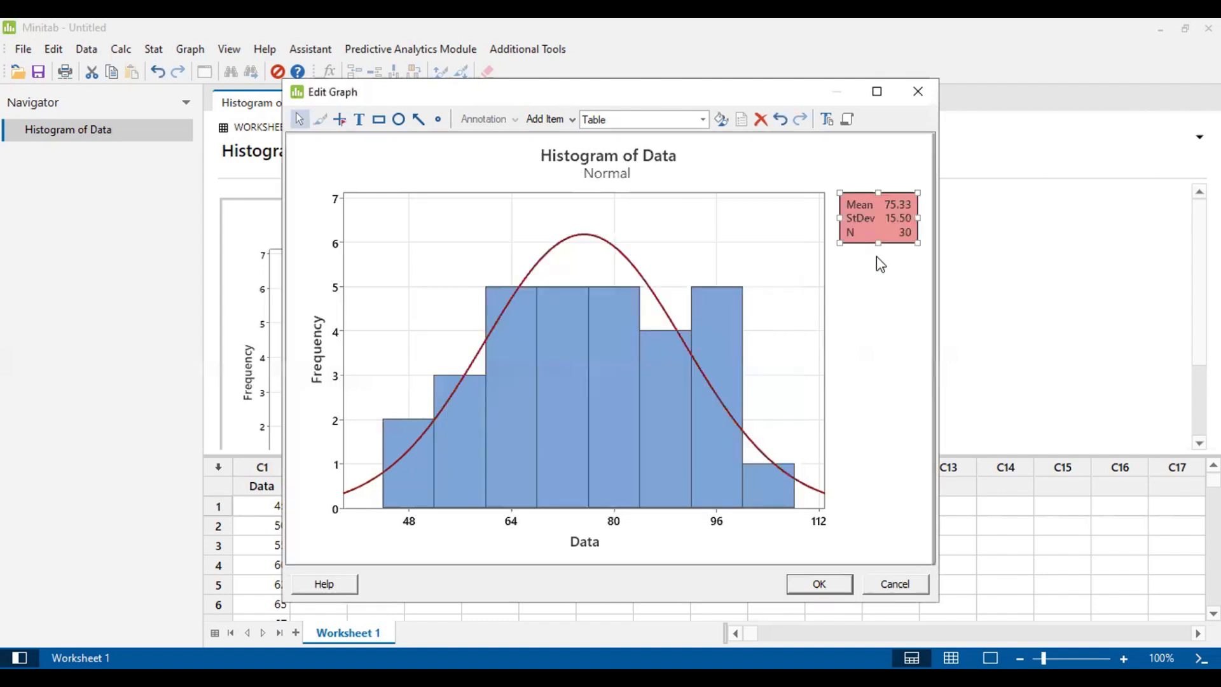
left_click(875, 286)
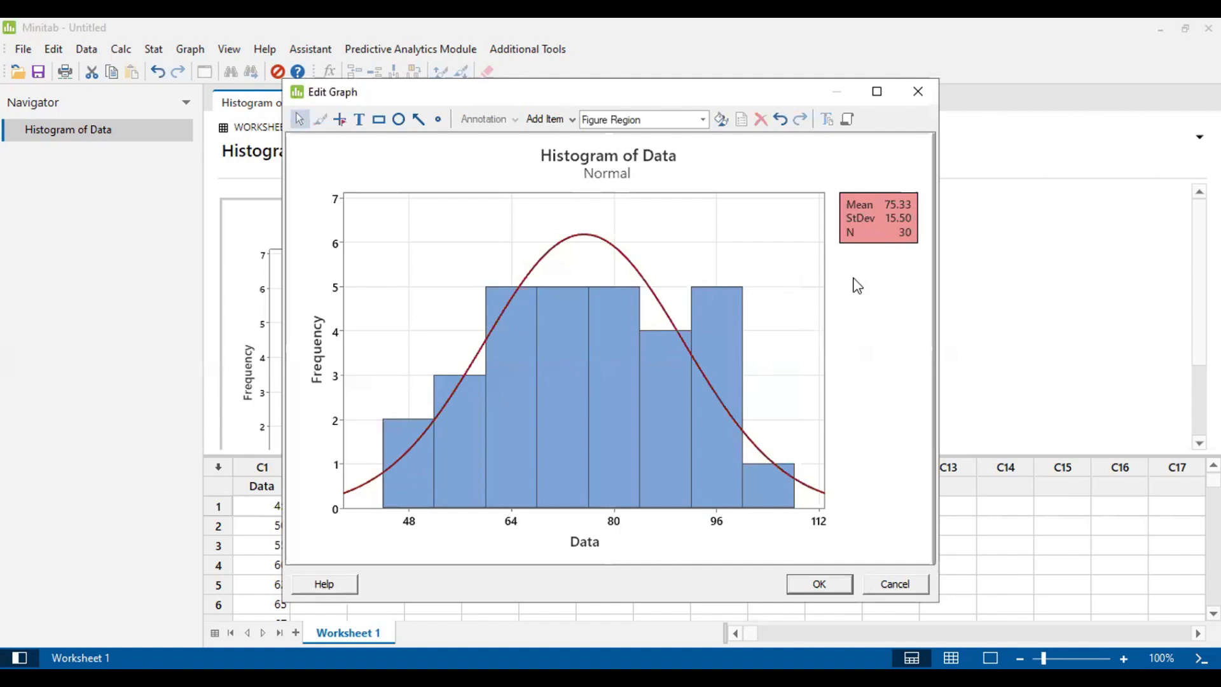
Examine the font, alignment and show options of the histogram's X axis label
left_click(407, 284)
left_click(321, 349)
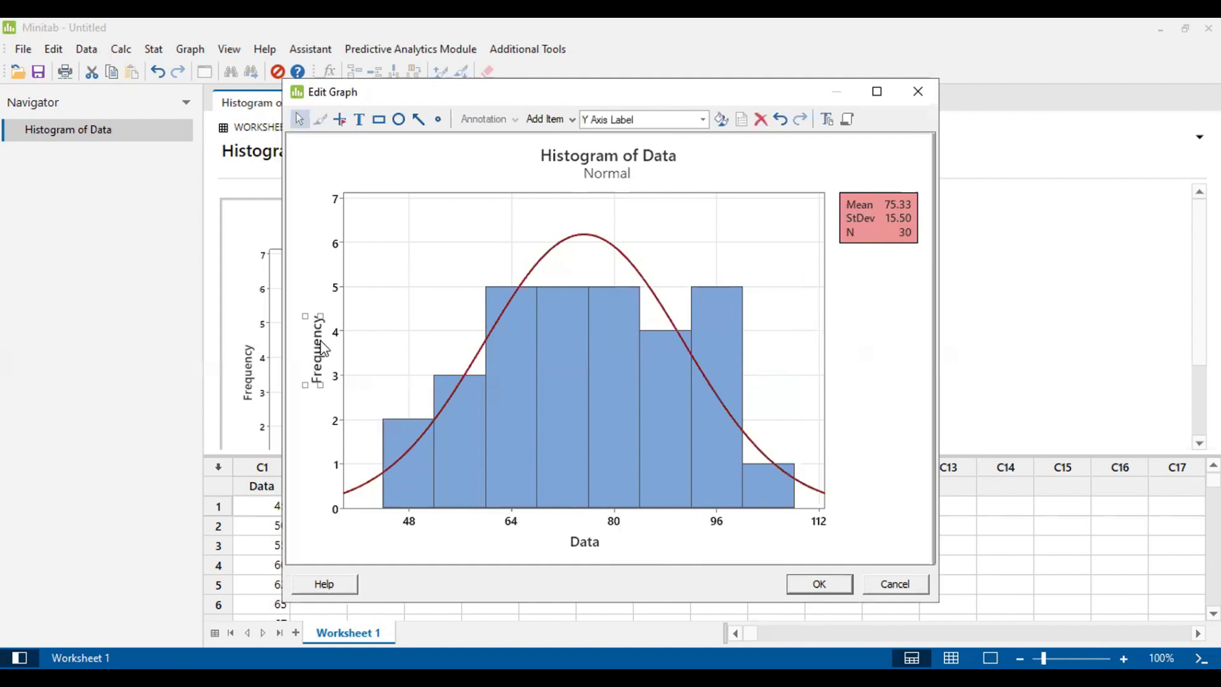
left_click(588, 541)
double_click(586, 539)
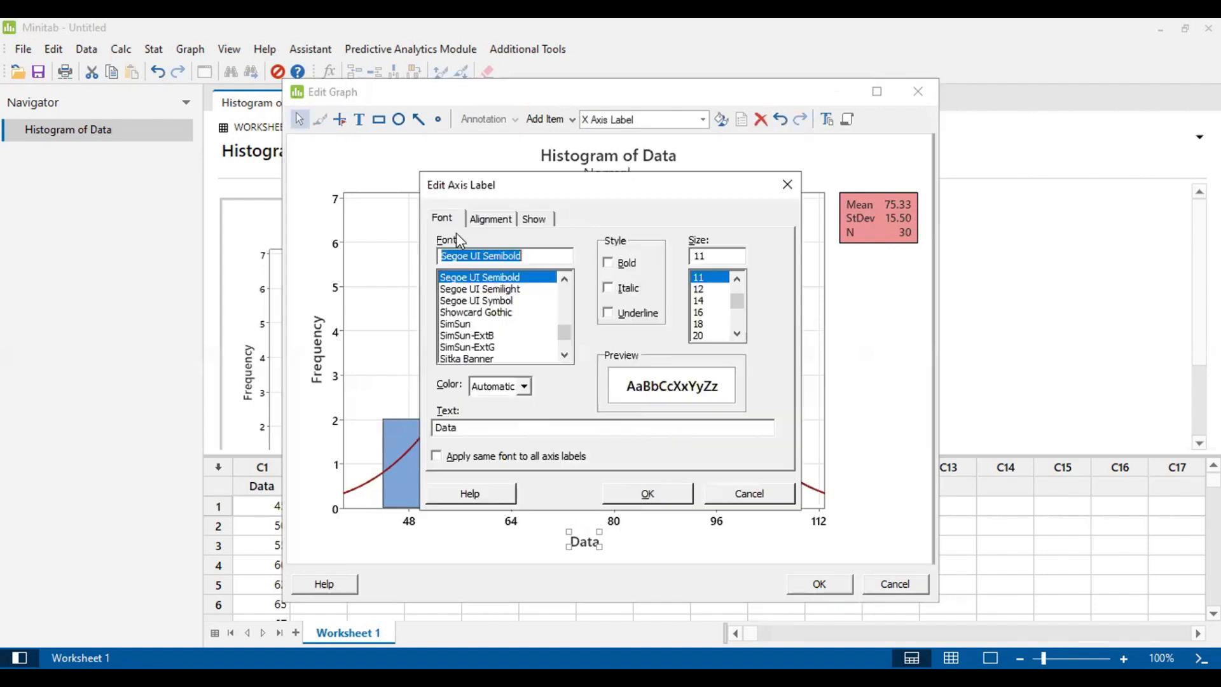
left_click(472, 221)
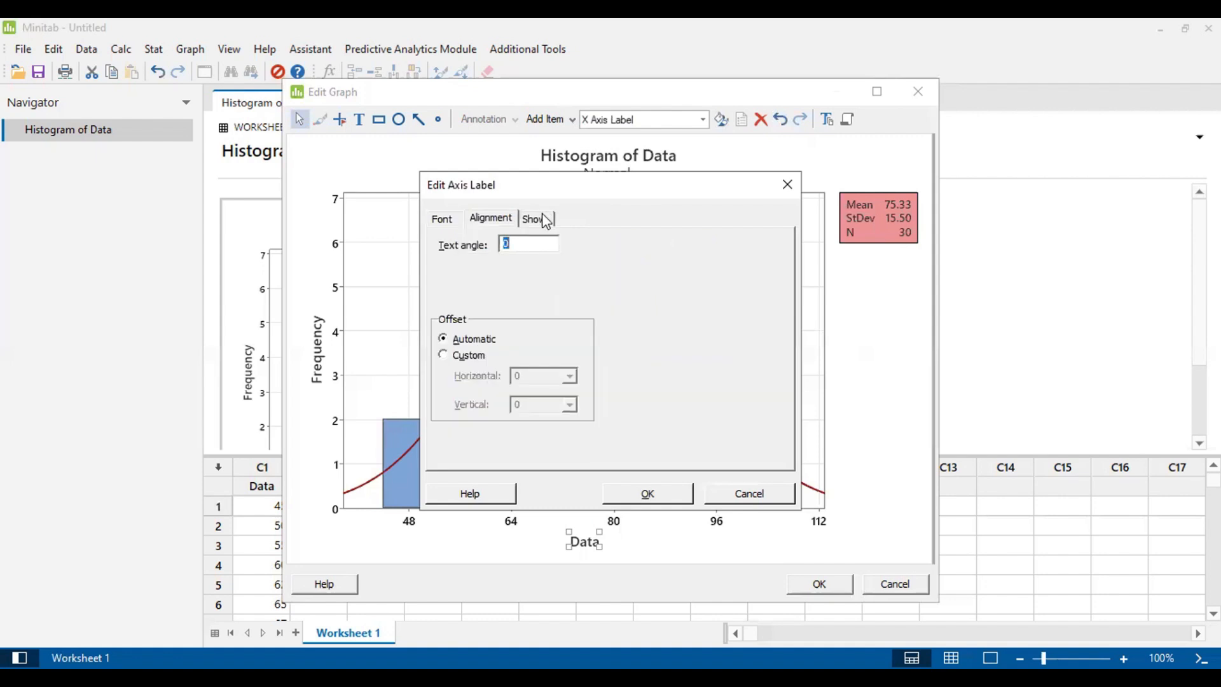
left_click(534, 220)
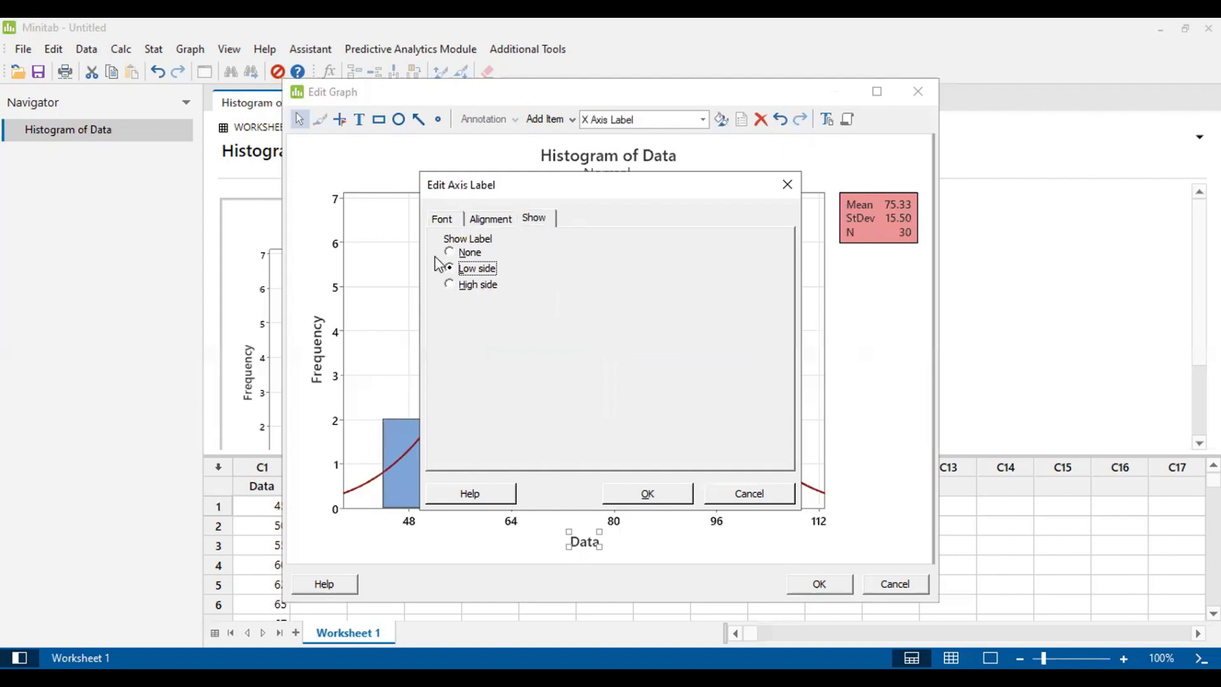
left_click(442, 220)
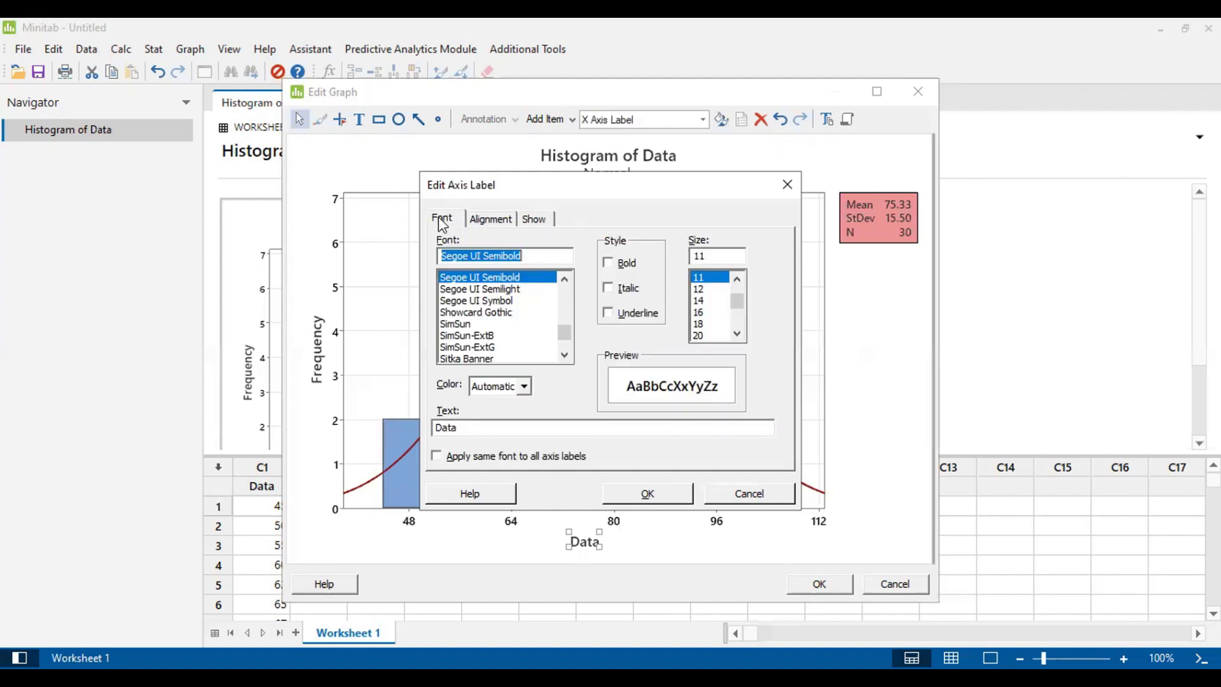
left_click(785, 188)
Give the histogram bars a custom diagonal-hatch fill with a gray background color
left_click(531, 346)
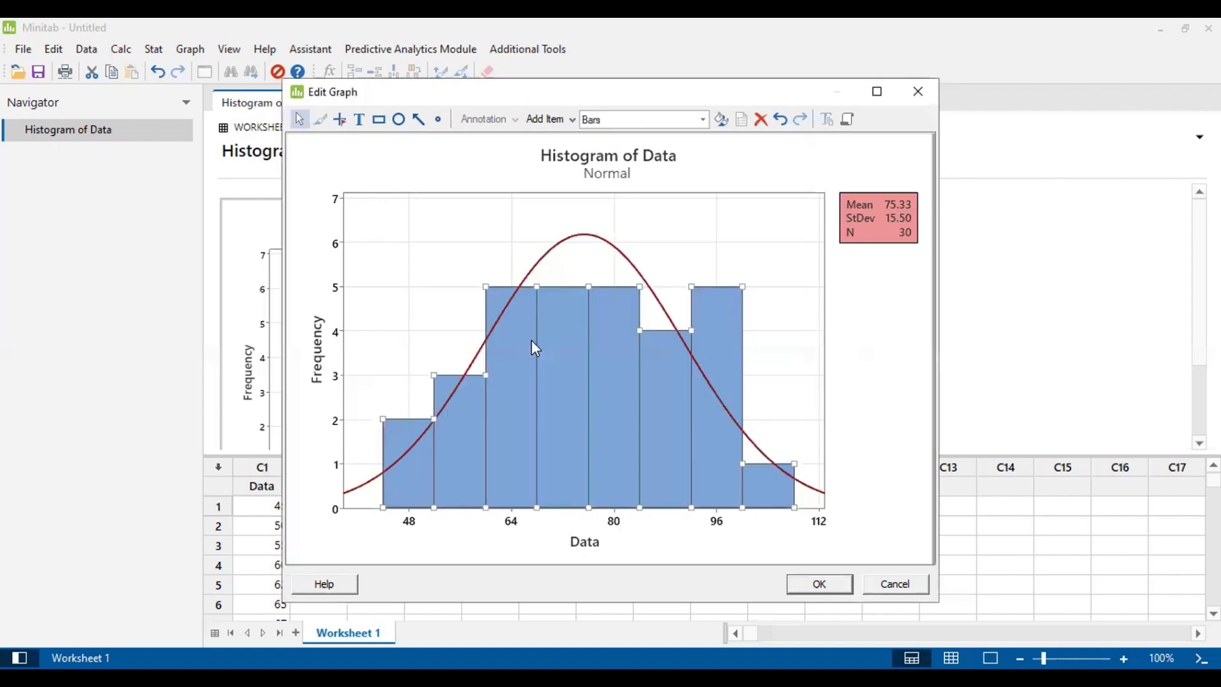
mouse_move(532, 342)
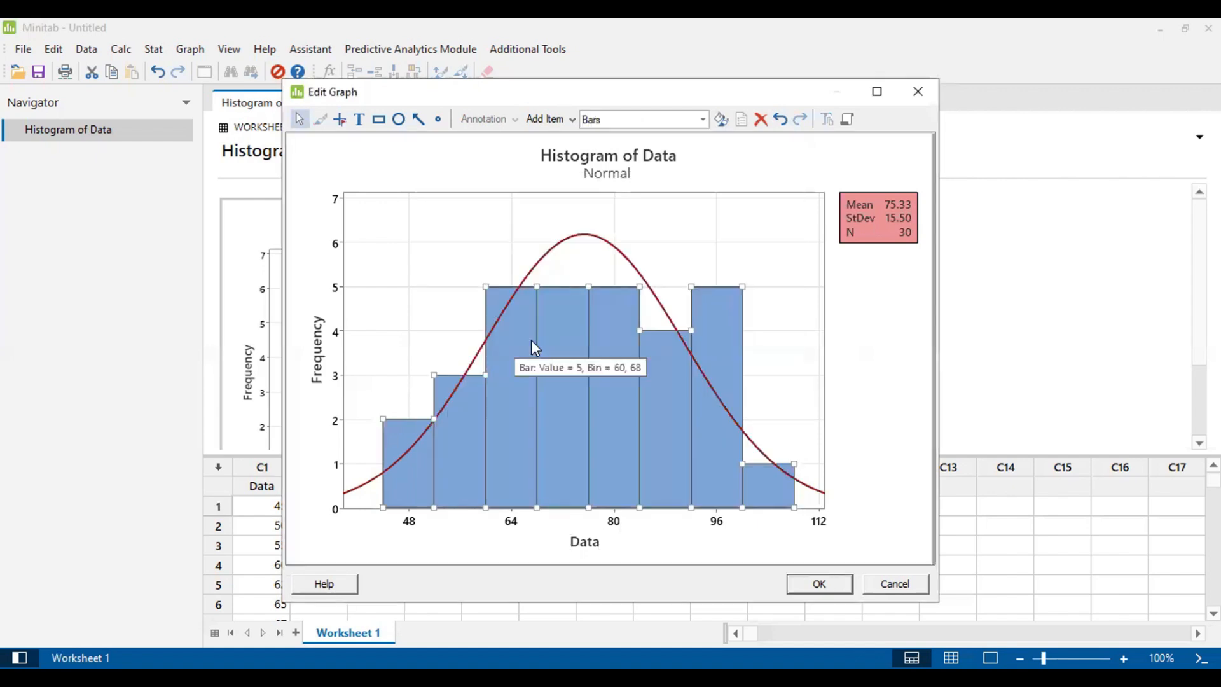
right_click(532, 341)
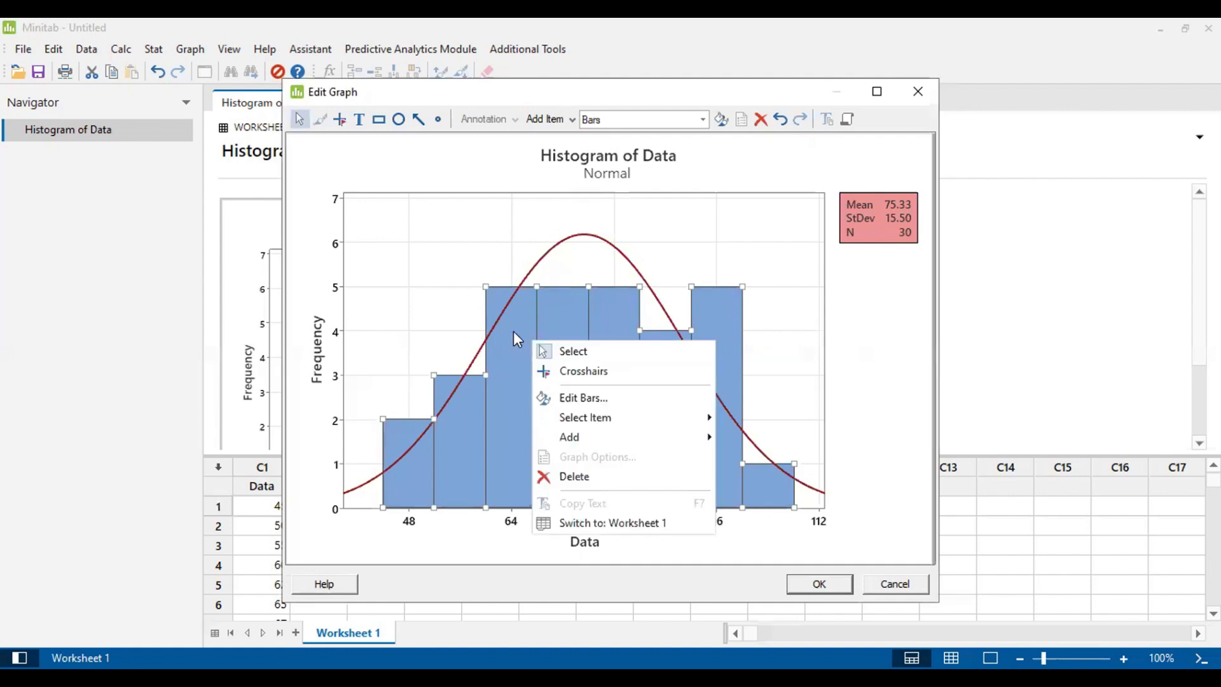
double_click(514, 331)
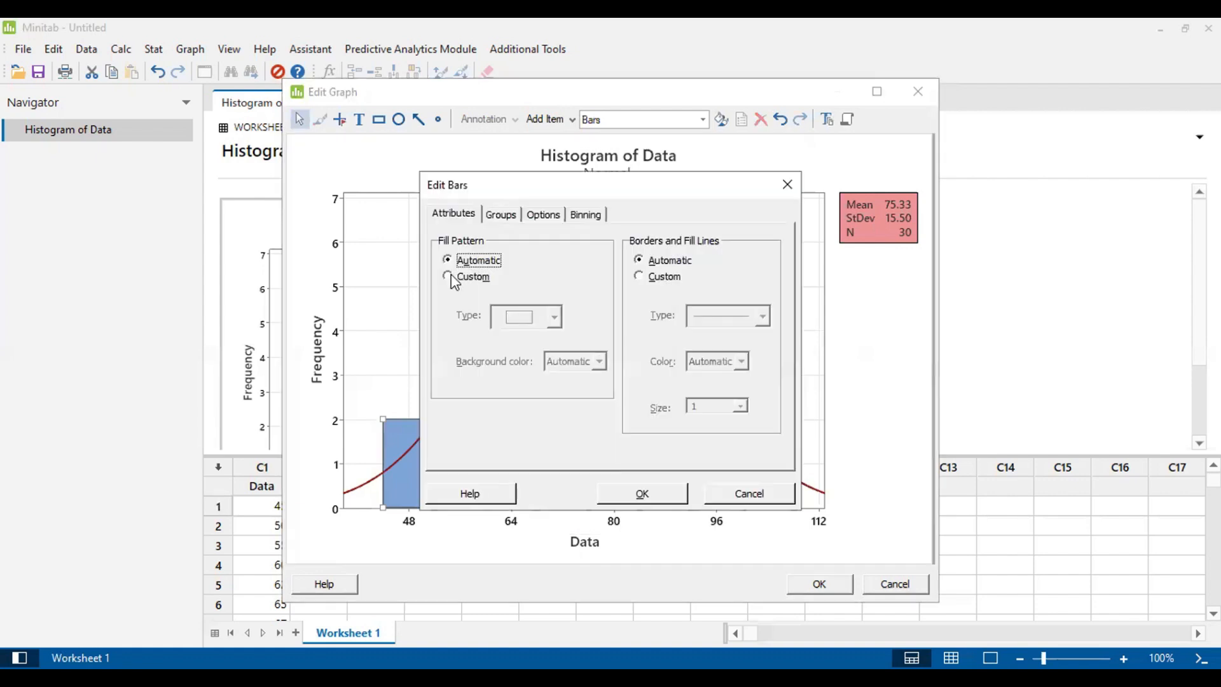
left_click(448, 276)
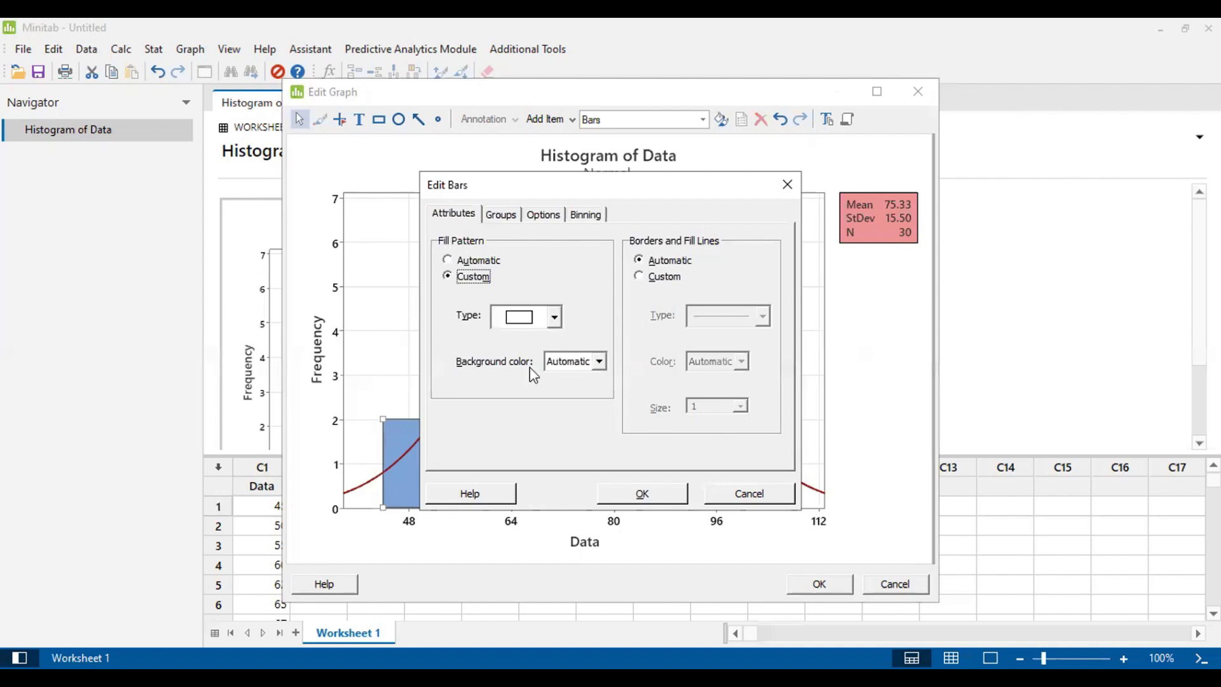
left_click(604, 360)
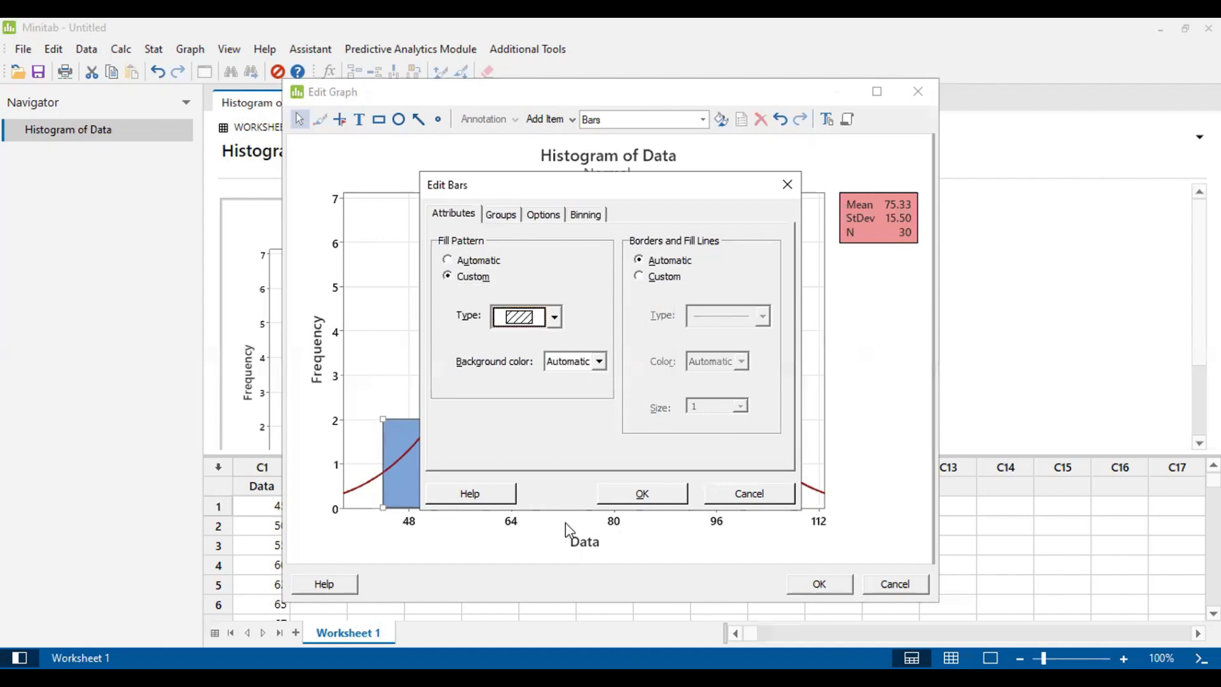
left_click(555, 491)
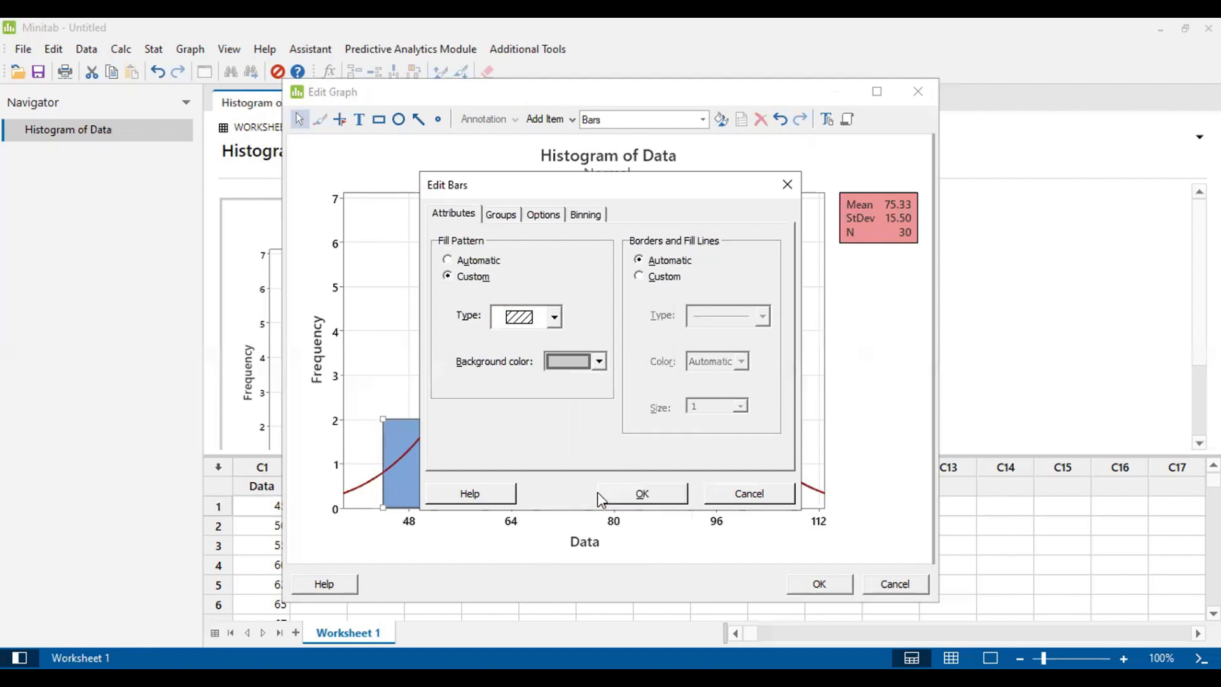
left_click(608, 493)
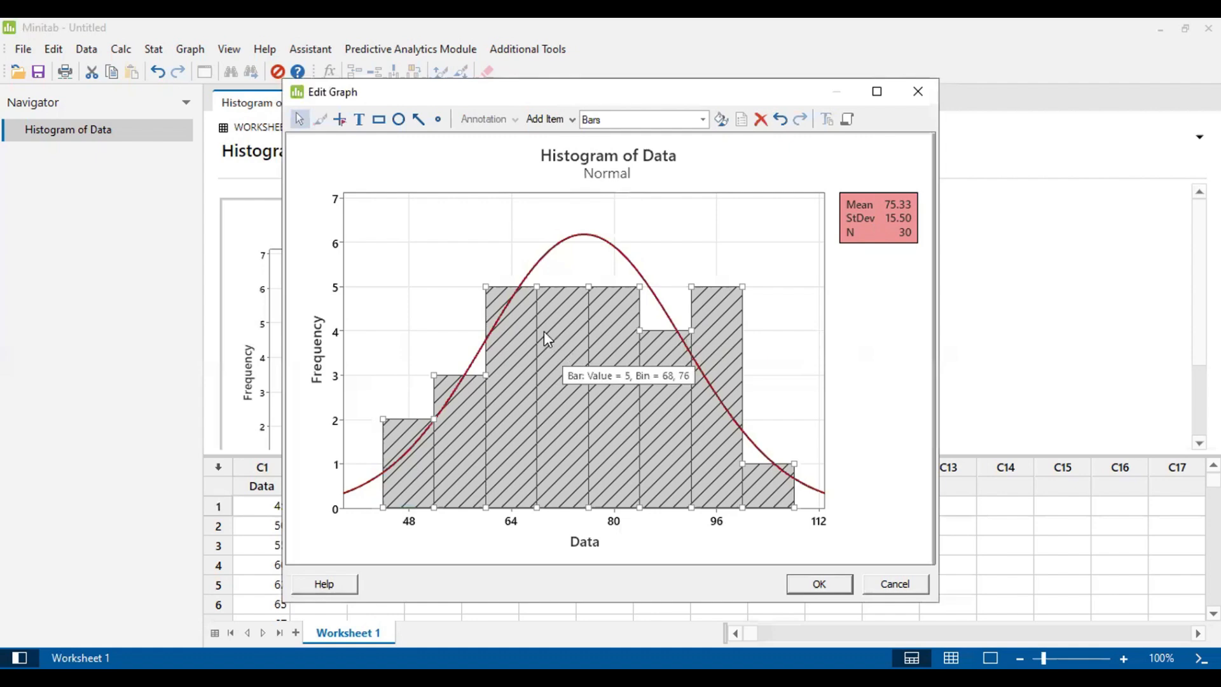
Open the normal distribution fit curve for editing and examine its line attributes, groups and available distributions
left_click(539, 267)
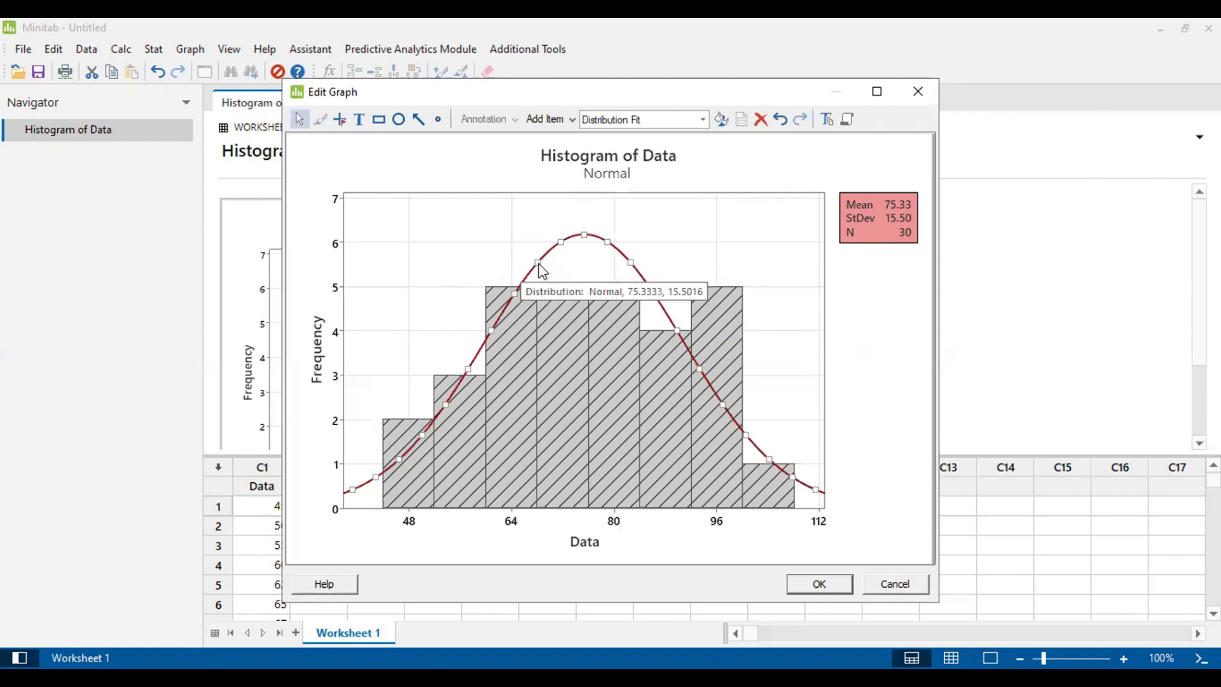
double_click(539, 264)
right_click(539, 269)
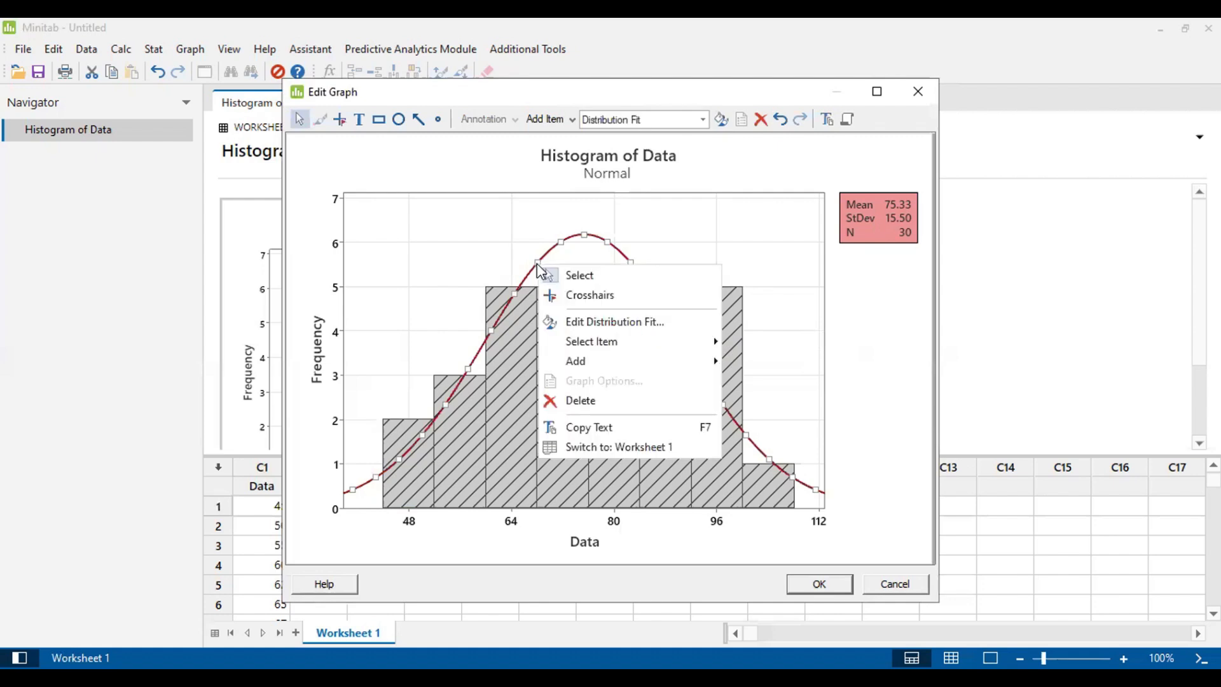
left_click(536, 263)
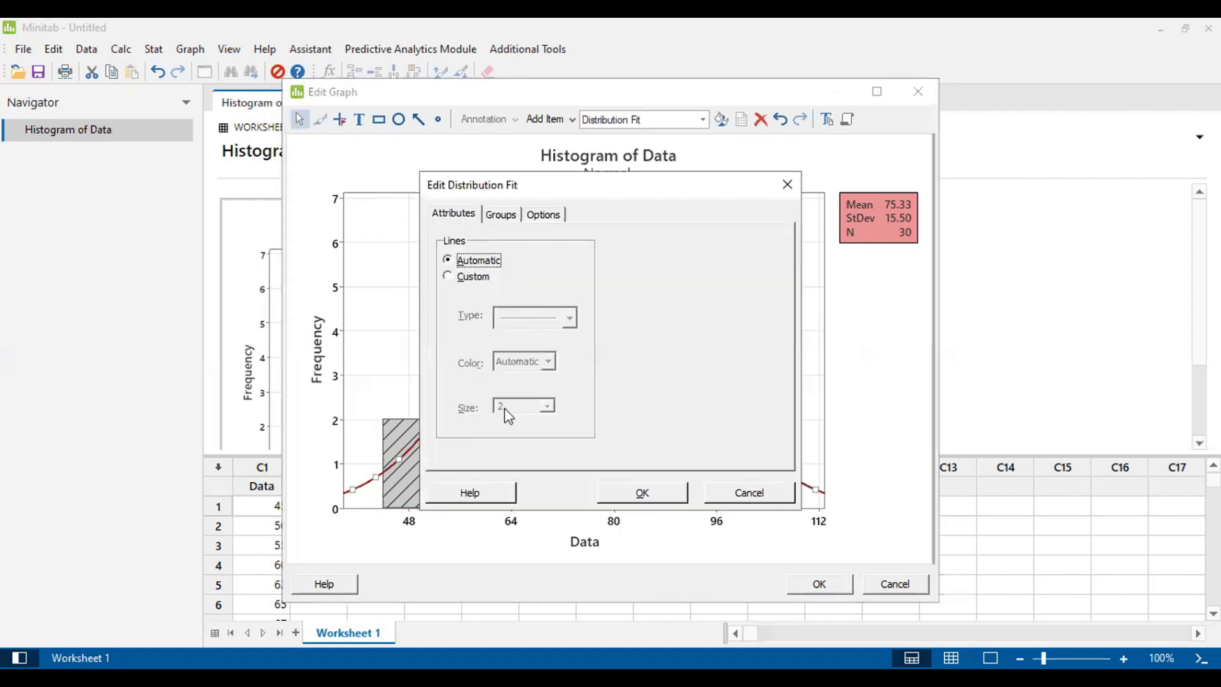
left_click(502, 216)
left_click(541, 219)
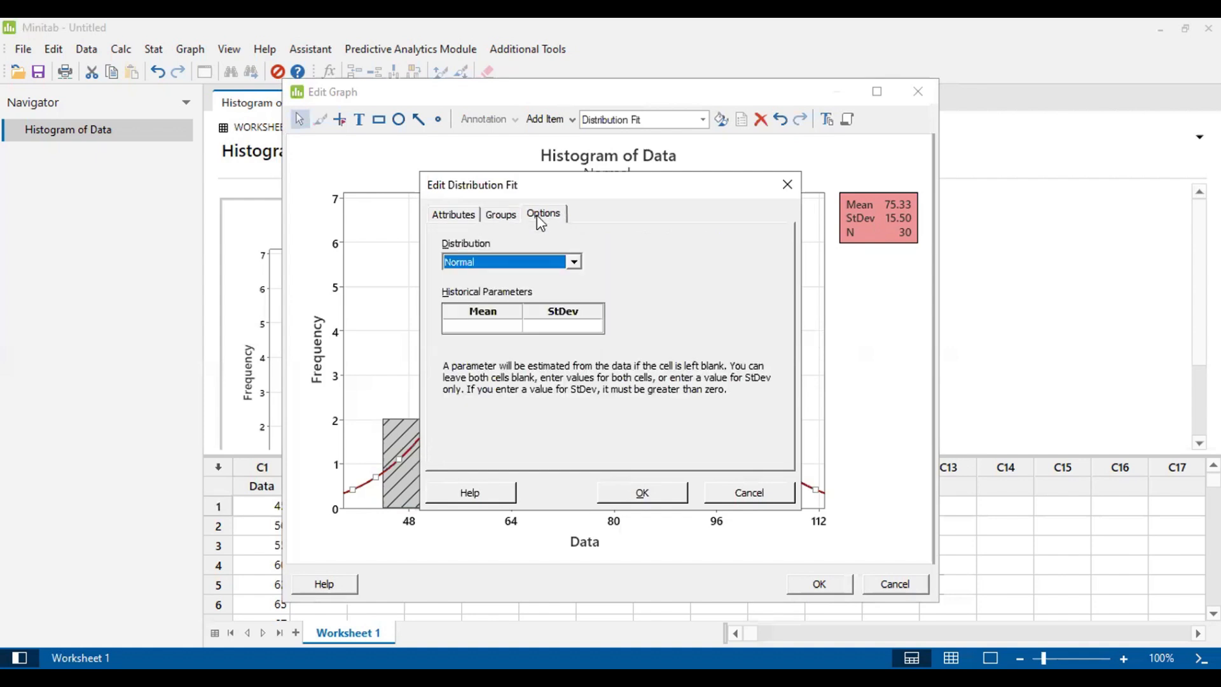
left_click(574, 262)
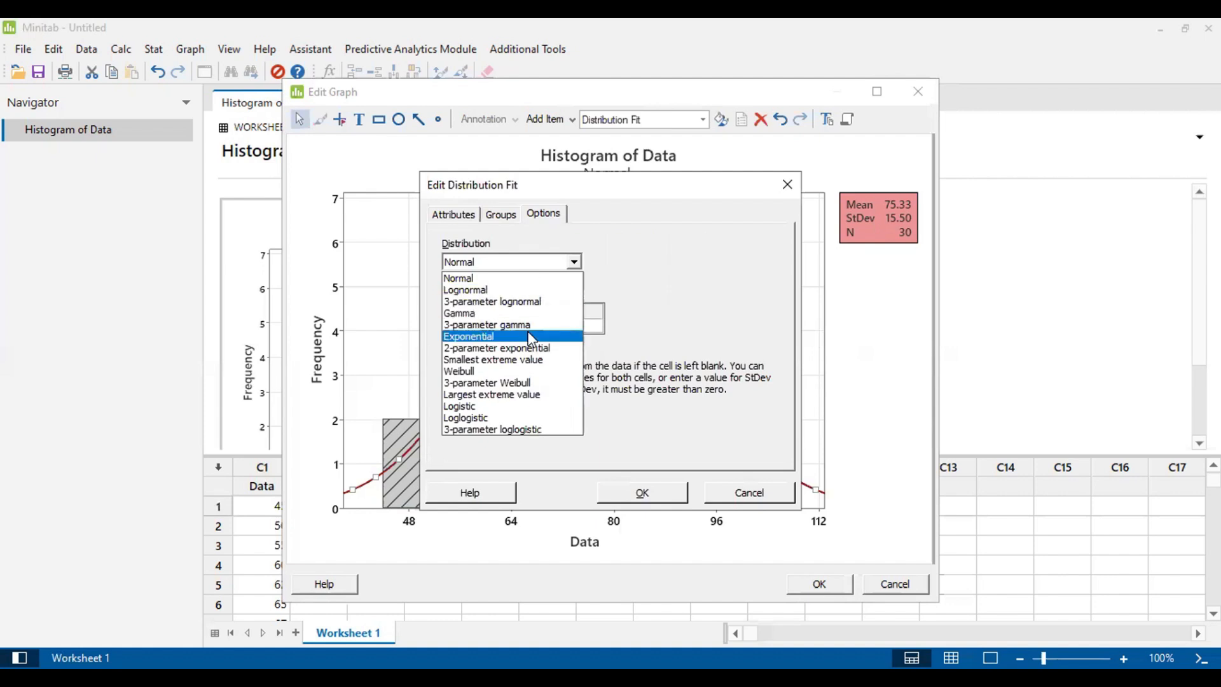
left_click(501, 215)
left_click(446, 216)
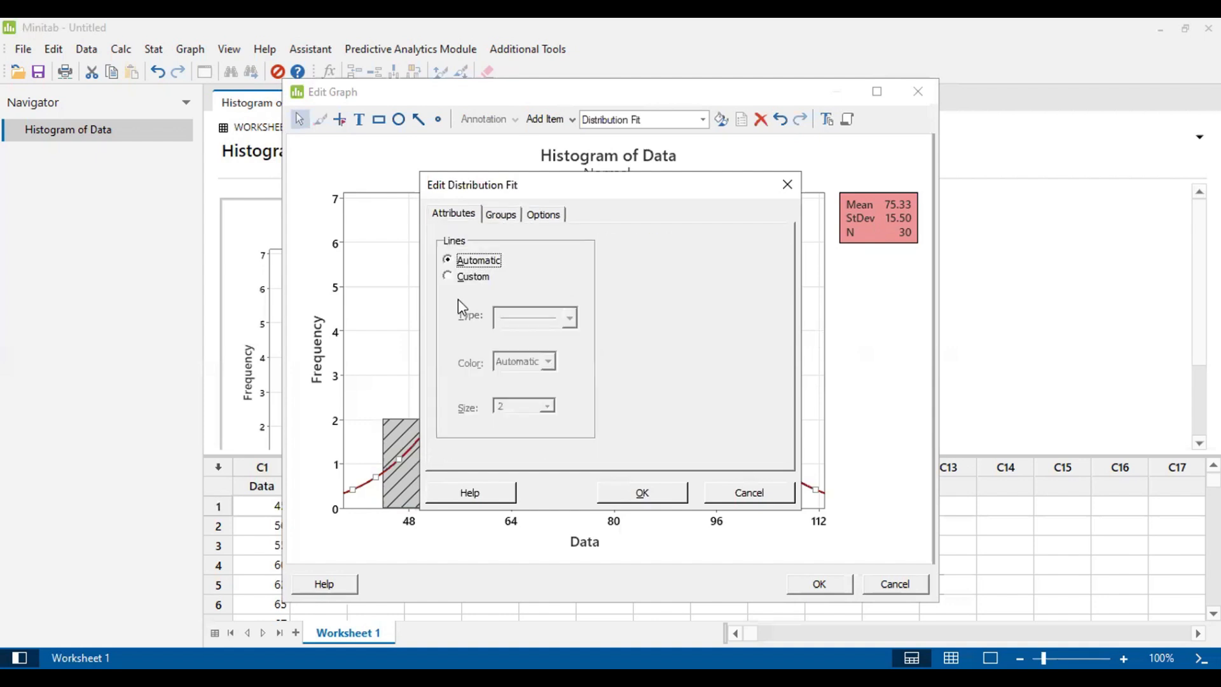
Format the distribution fit curve as a custom dashed green line, apply the graph edits and review the whole histogram
left_click(447, 277)
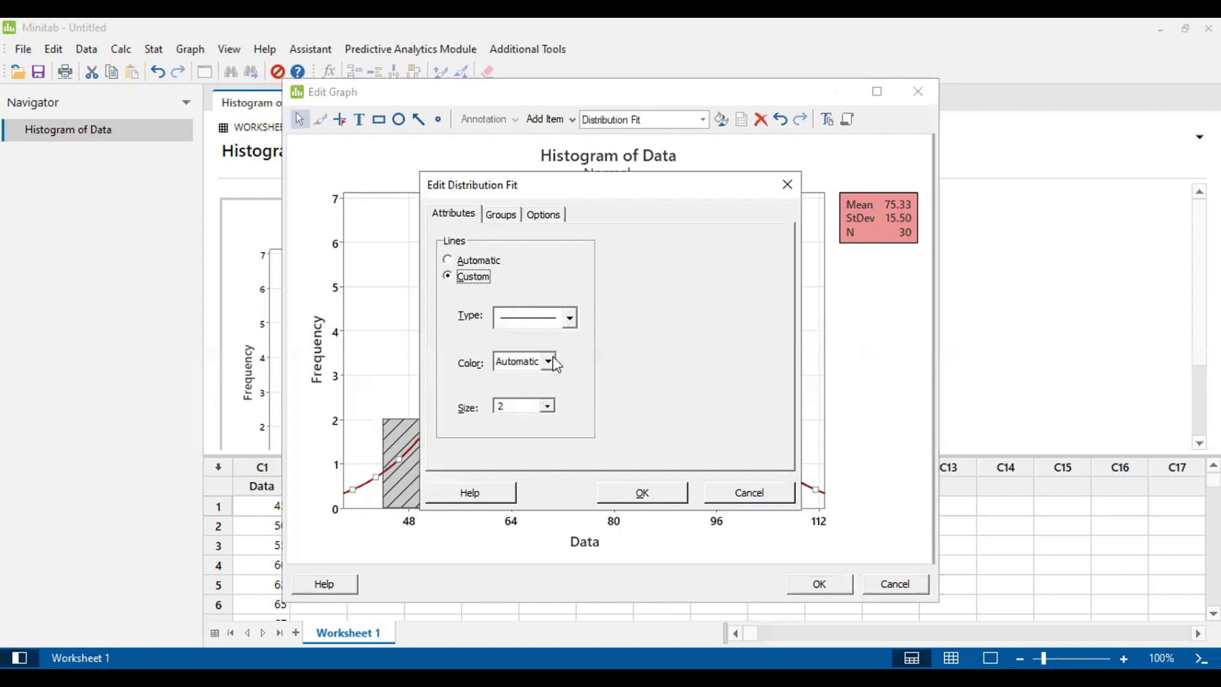
left_click(550, 372)
left_click(546, 362)
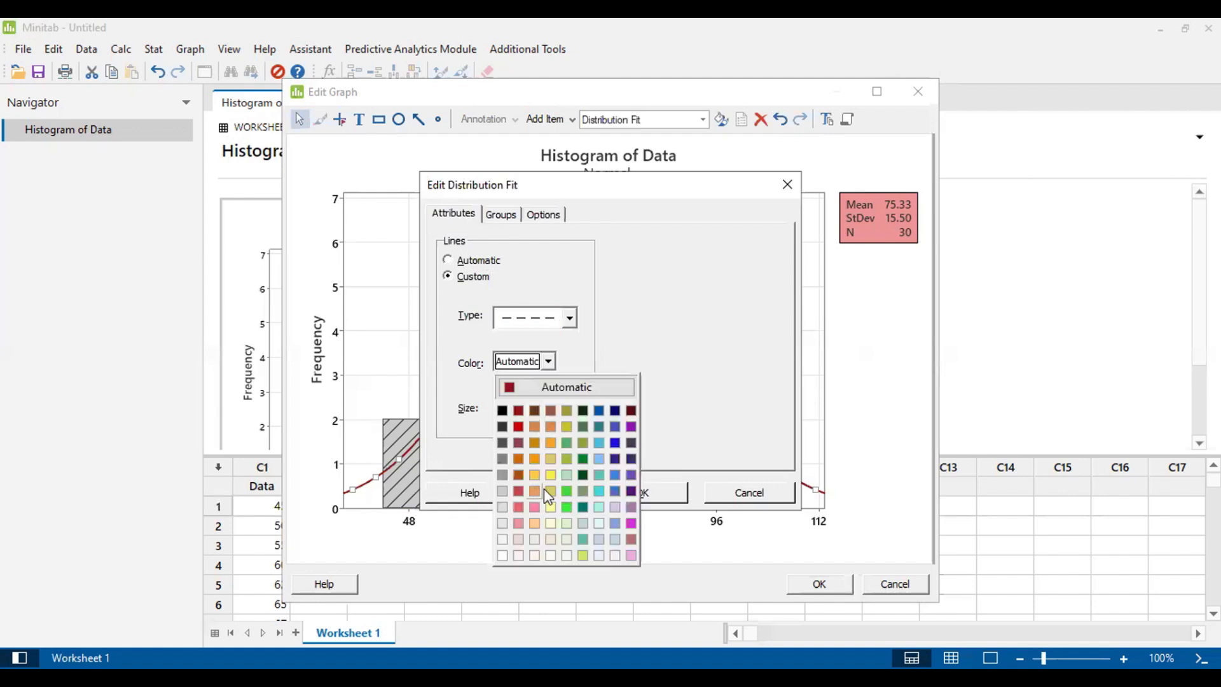
left_click(565, 490)
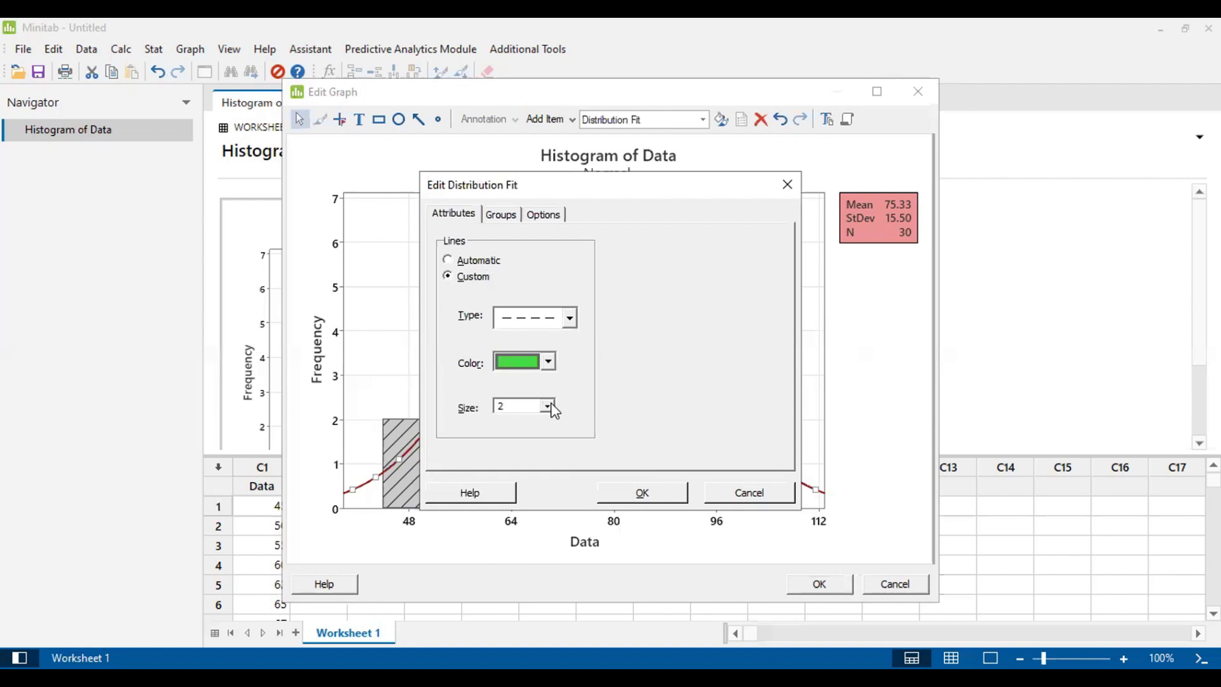
left_click(548, 406)
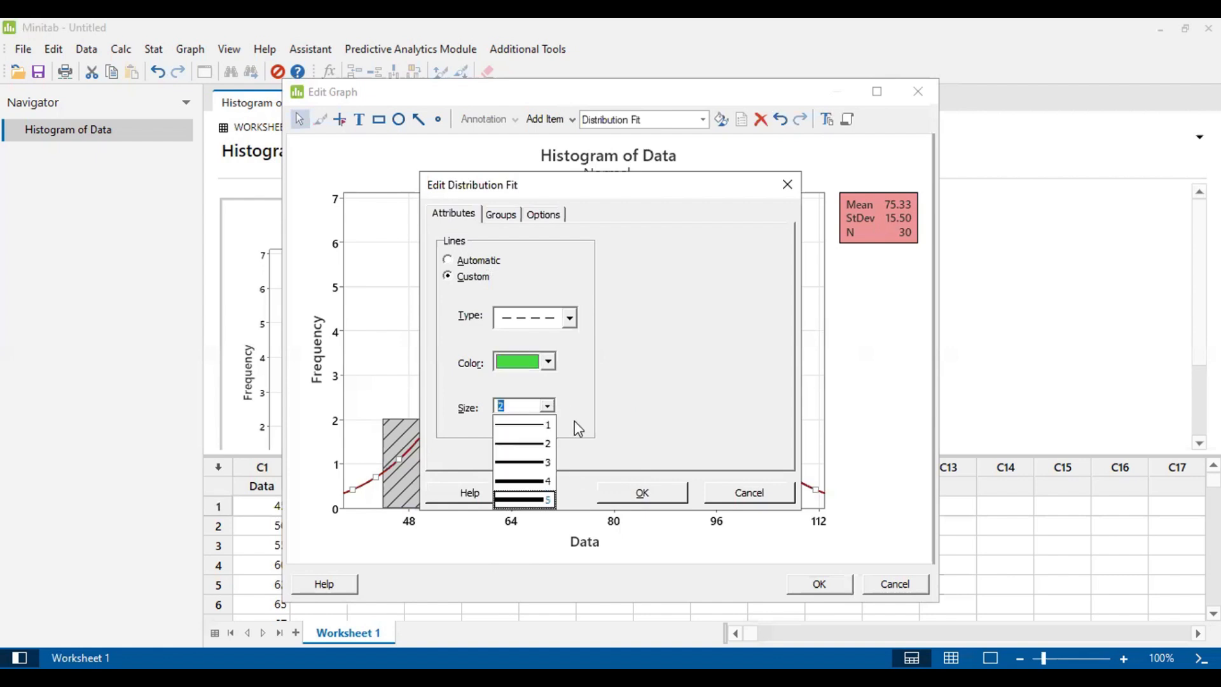
left_click(615, 492)
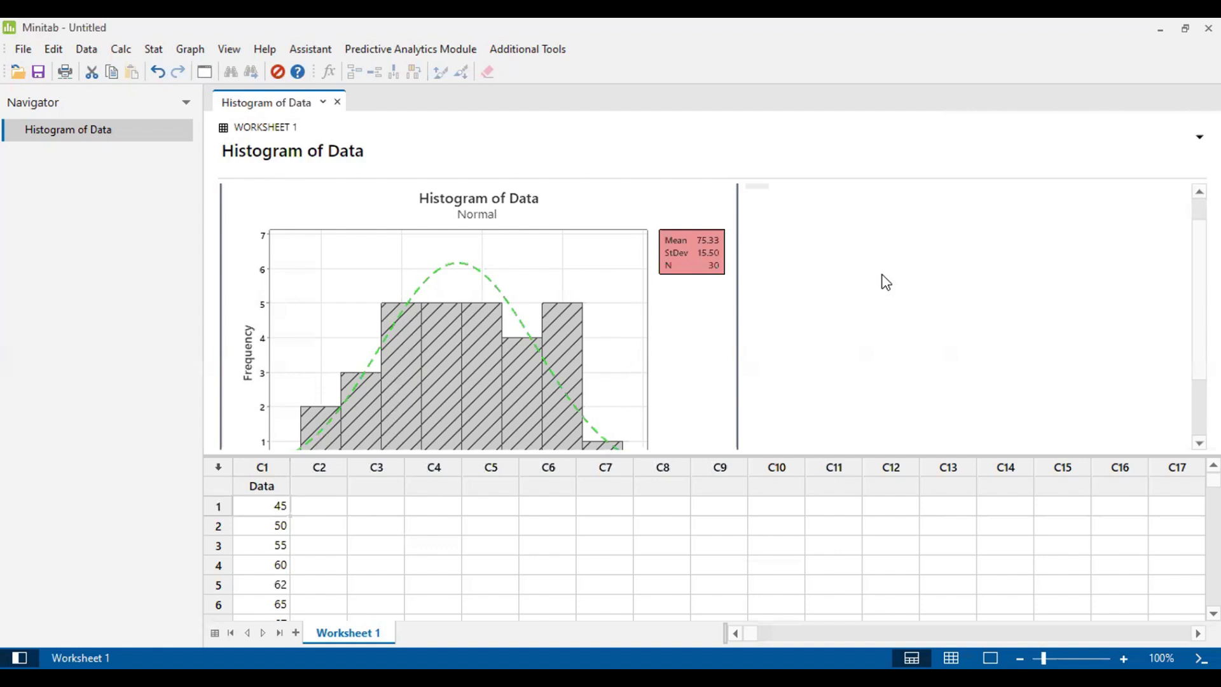
scroll(699, 314, "down", 2)
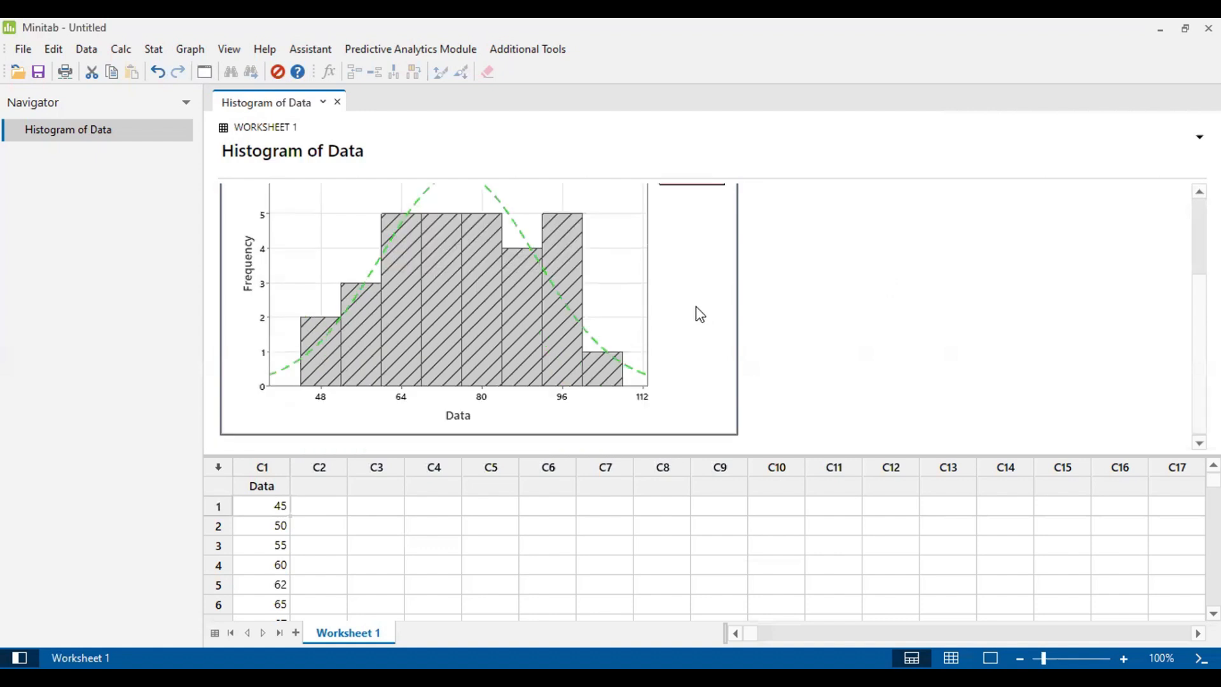
scroll(699, 314, "up", 2)
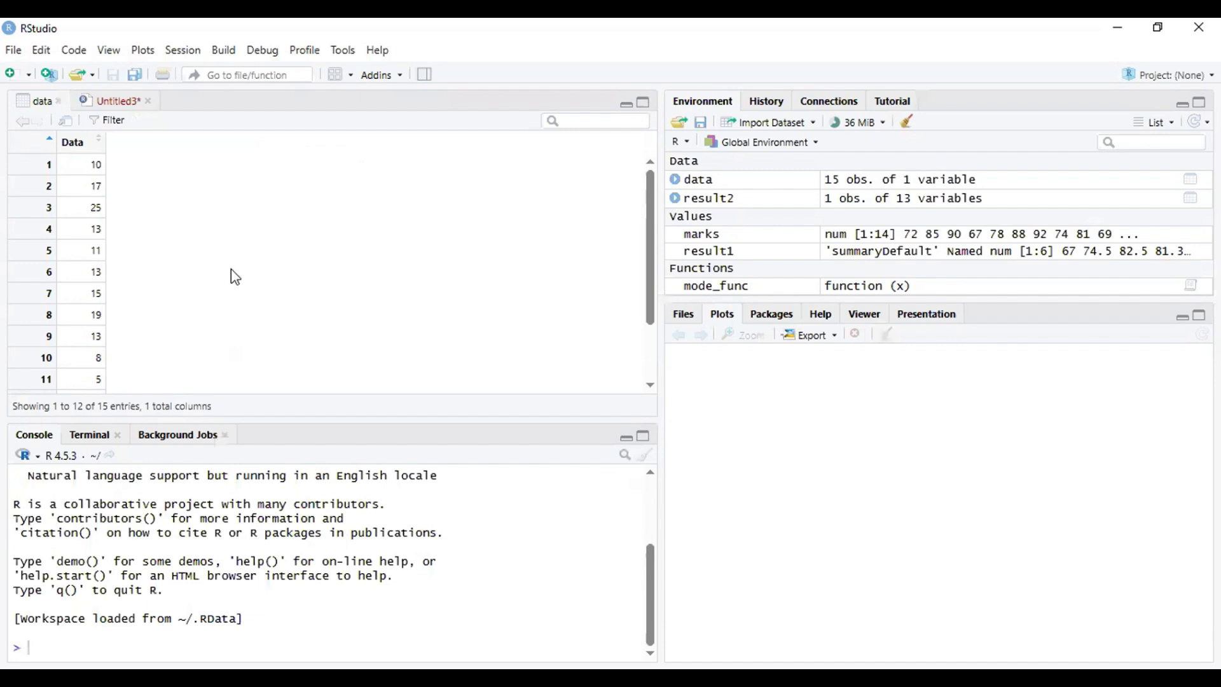
Switch to RStudio, copy the whole histogram script from Untitled3, view the data table and run the script in the console
left_click(112, 102)
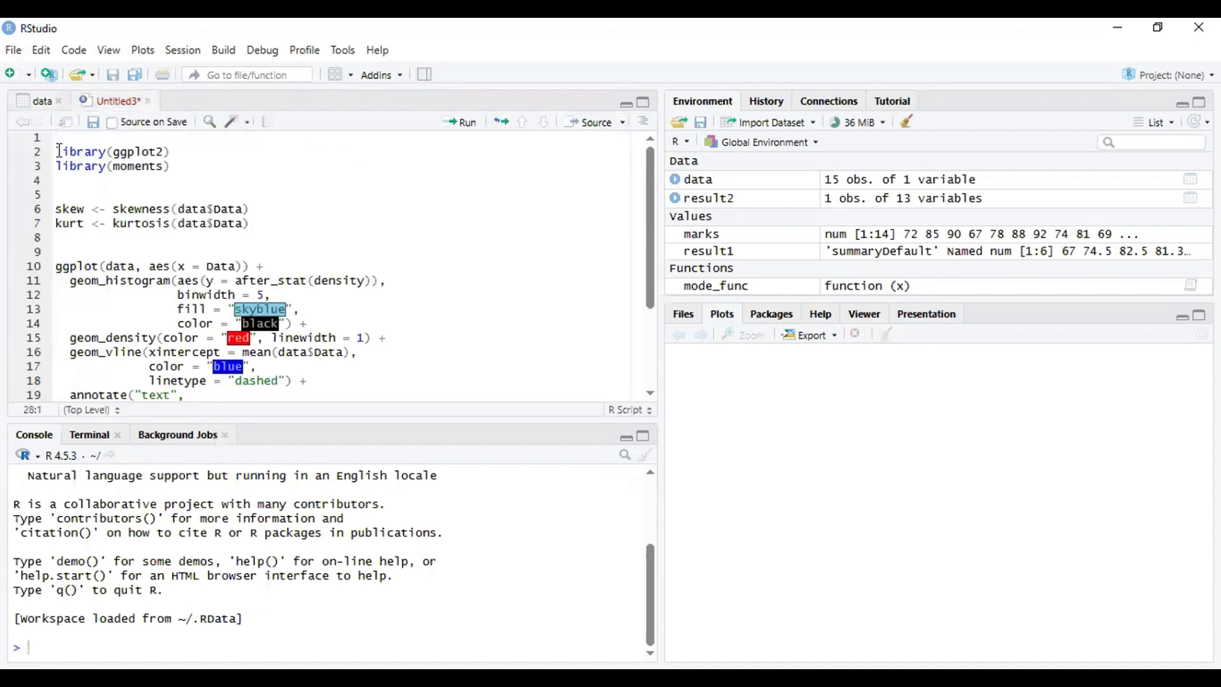
left_click_drag(59, 150, 315, 390)
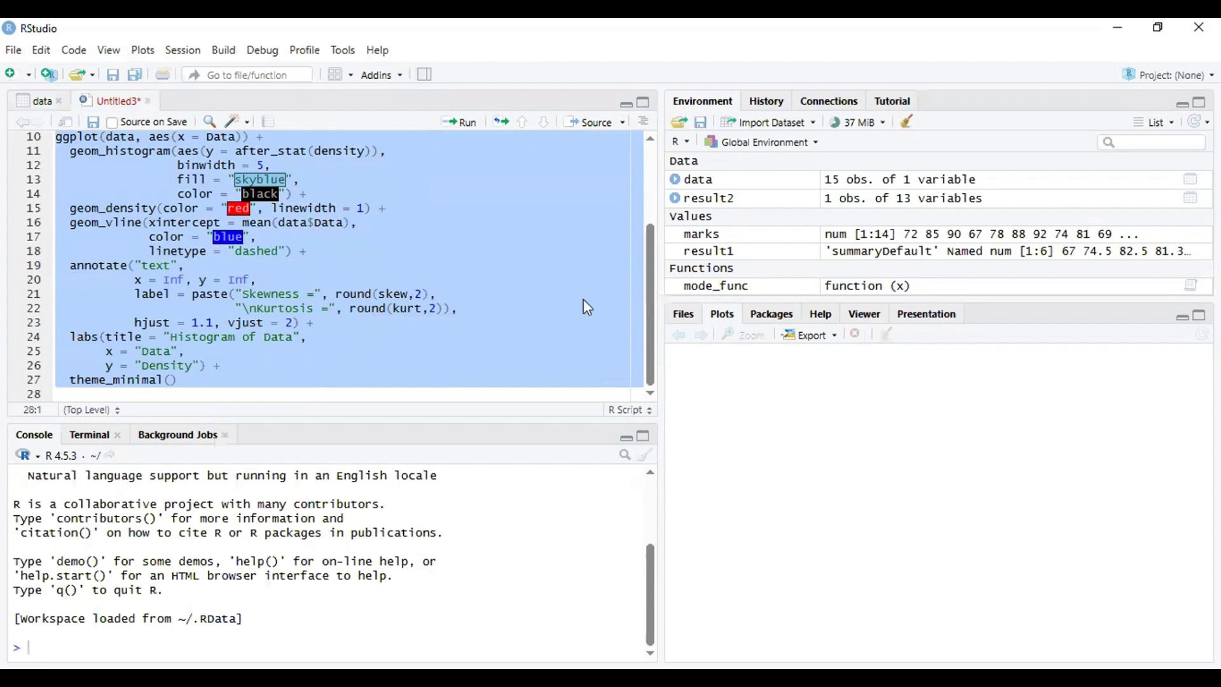
double_click(721, 190)
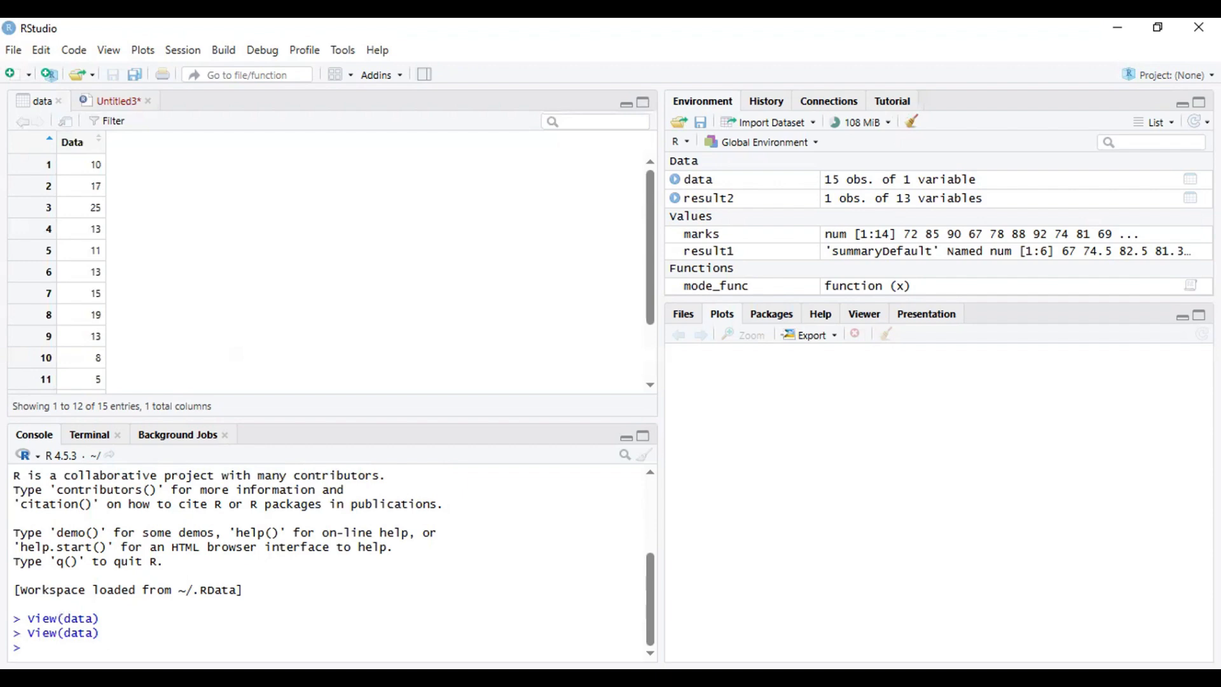
key("ctrl+v")
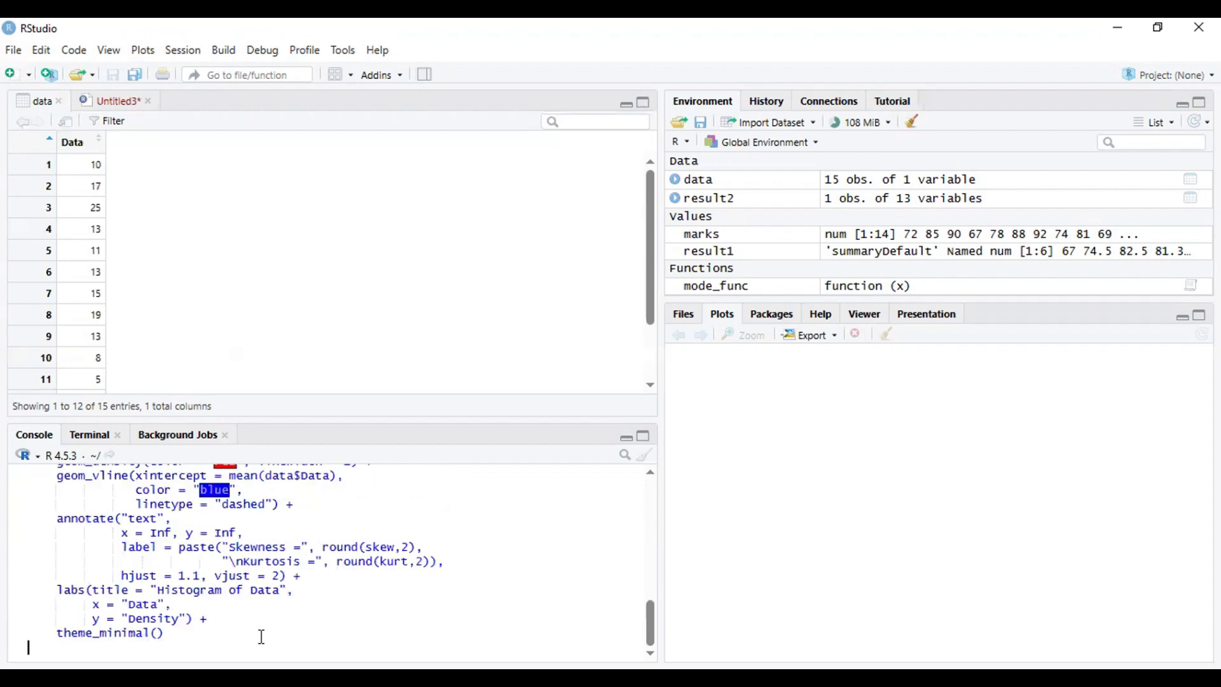
key("Return")
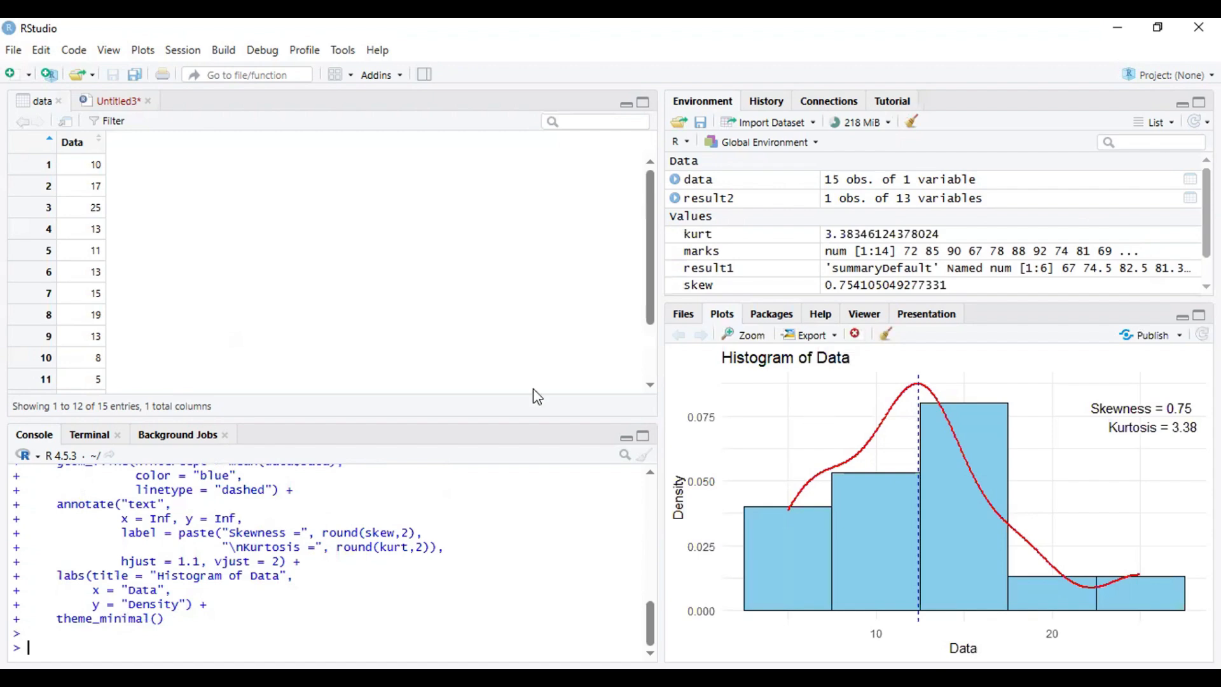
Review the executed code that loads ggplot2 and moments and computes skewness and kurtosis from the Data column
scroll(272, 581, "up", 5)
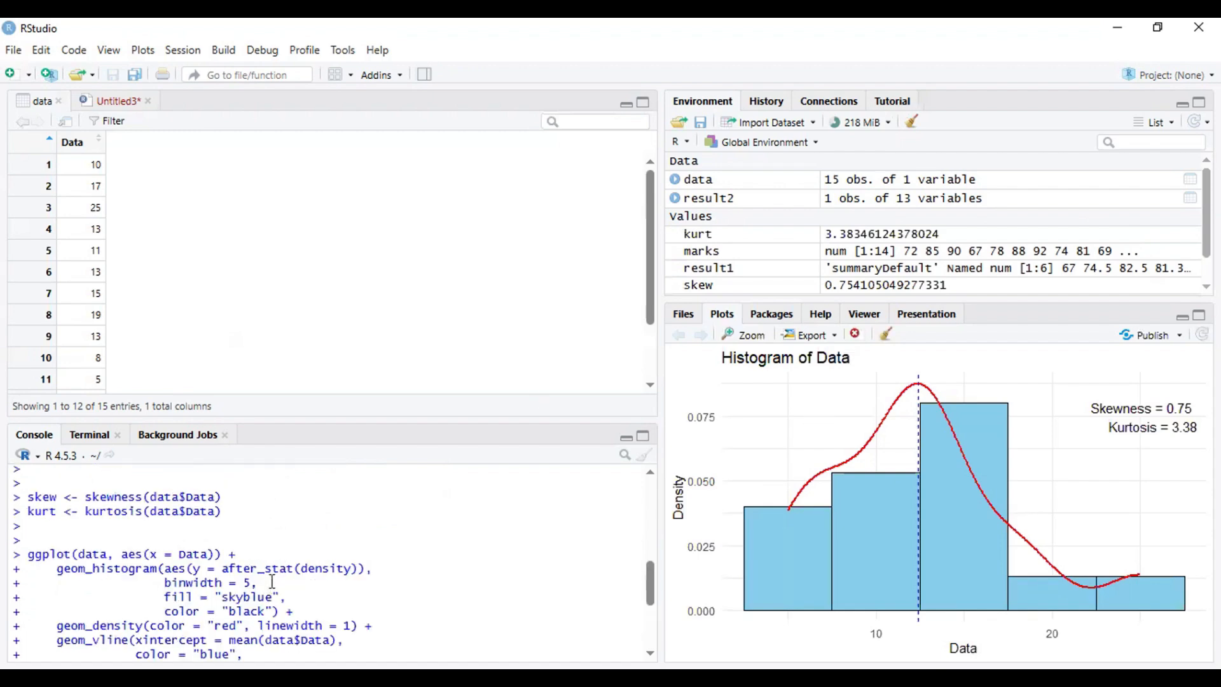
scroll(272, 579, "up", 3)
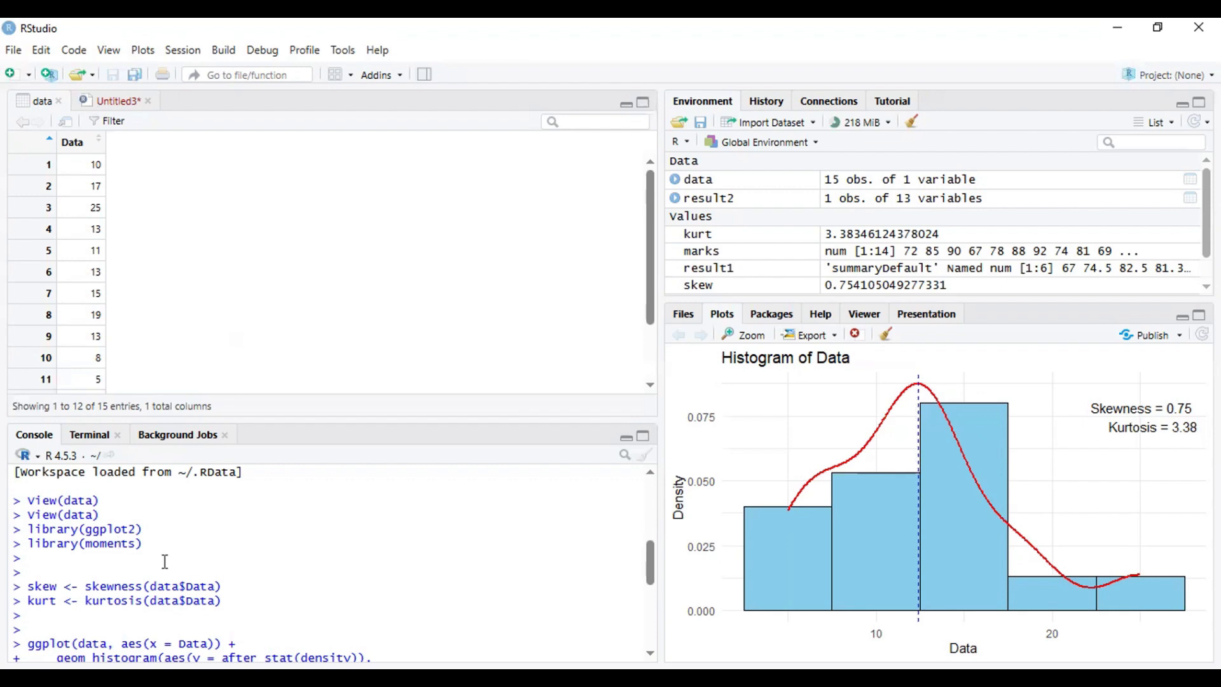
scroll(180, 567, "down", 2)
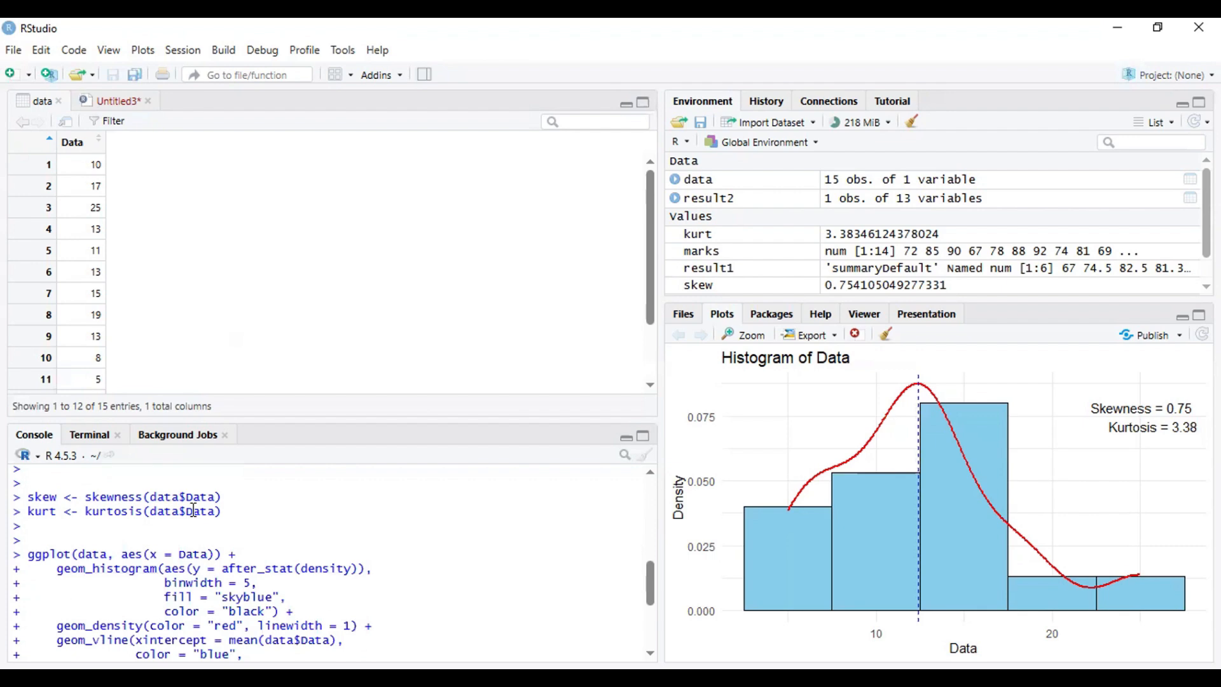
left_click_drag(152, 497, 229, 498)
left_click(229, 498)
double_click(213, 497)
left_click(64, 172)
mouse_move(85, 160)
scroll(347, 591, "down", 3)
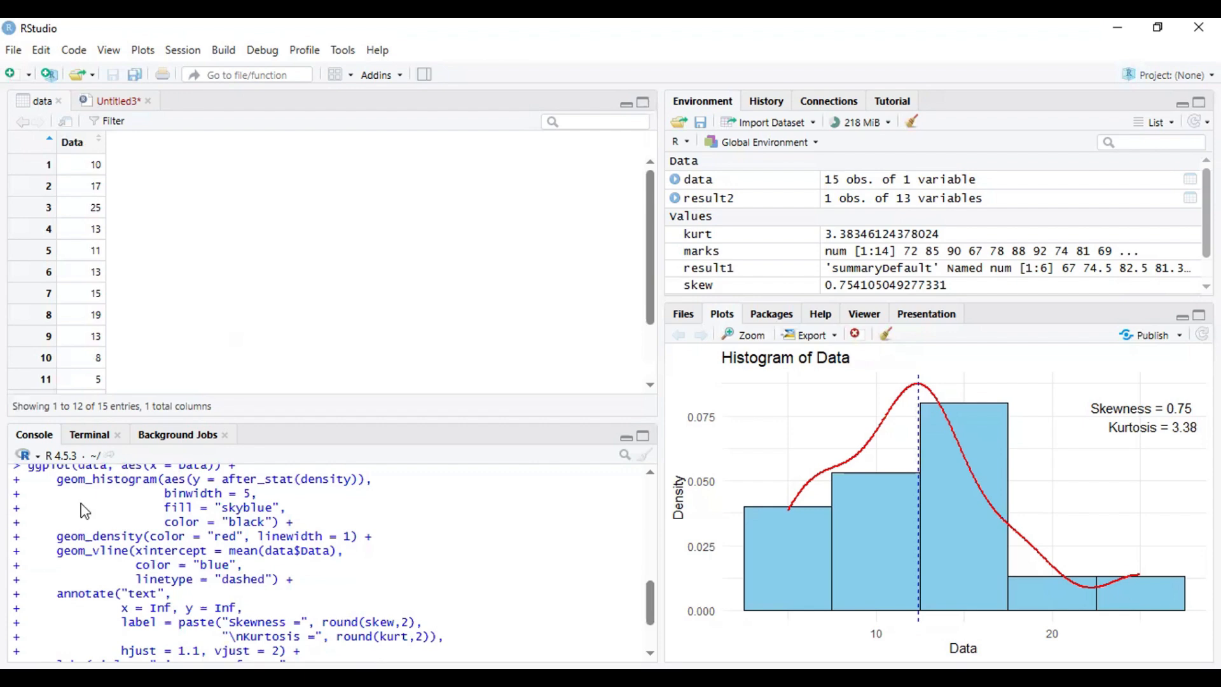
Examine the ggplot code for the density-scaled histogram, the density curve and the dashed mean line
scroll(68, 561, "up", 3)
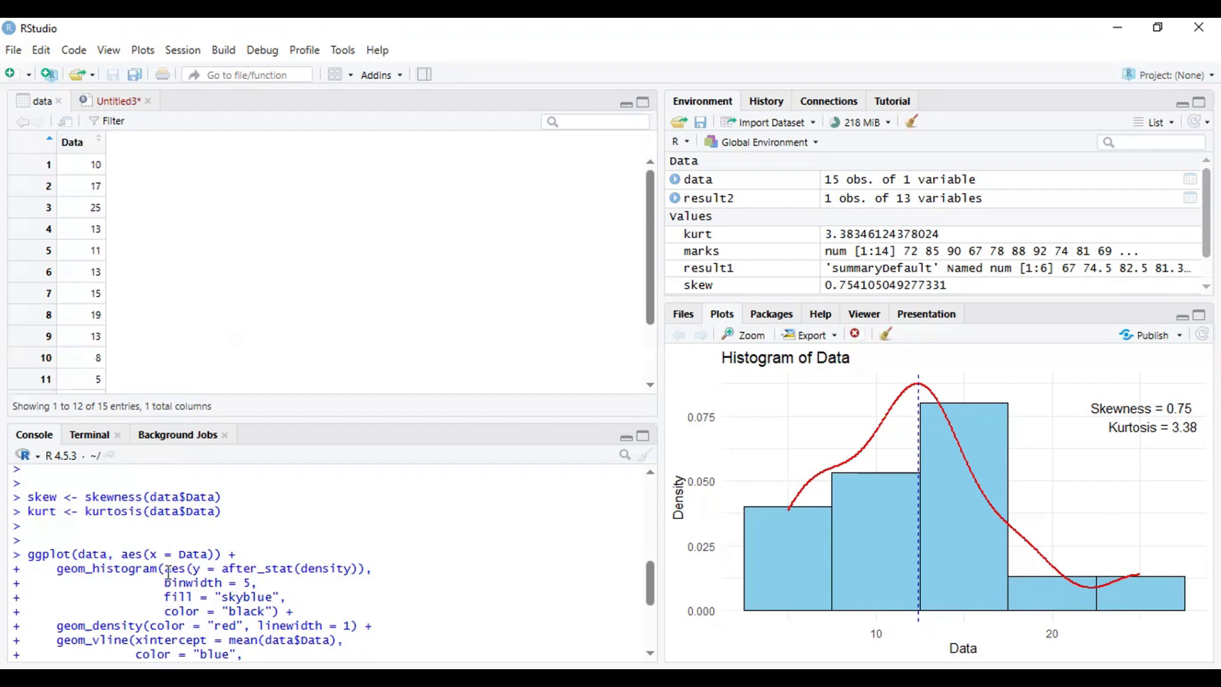
double_click(358, 567)
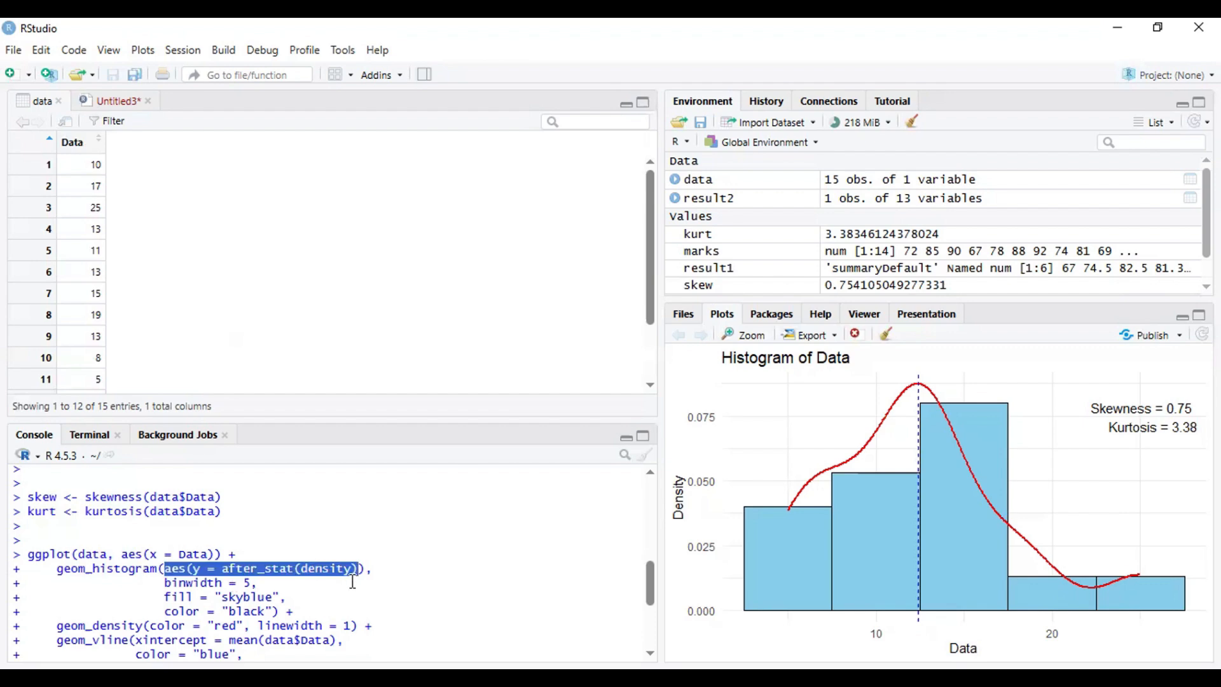
left_click(353, 581)
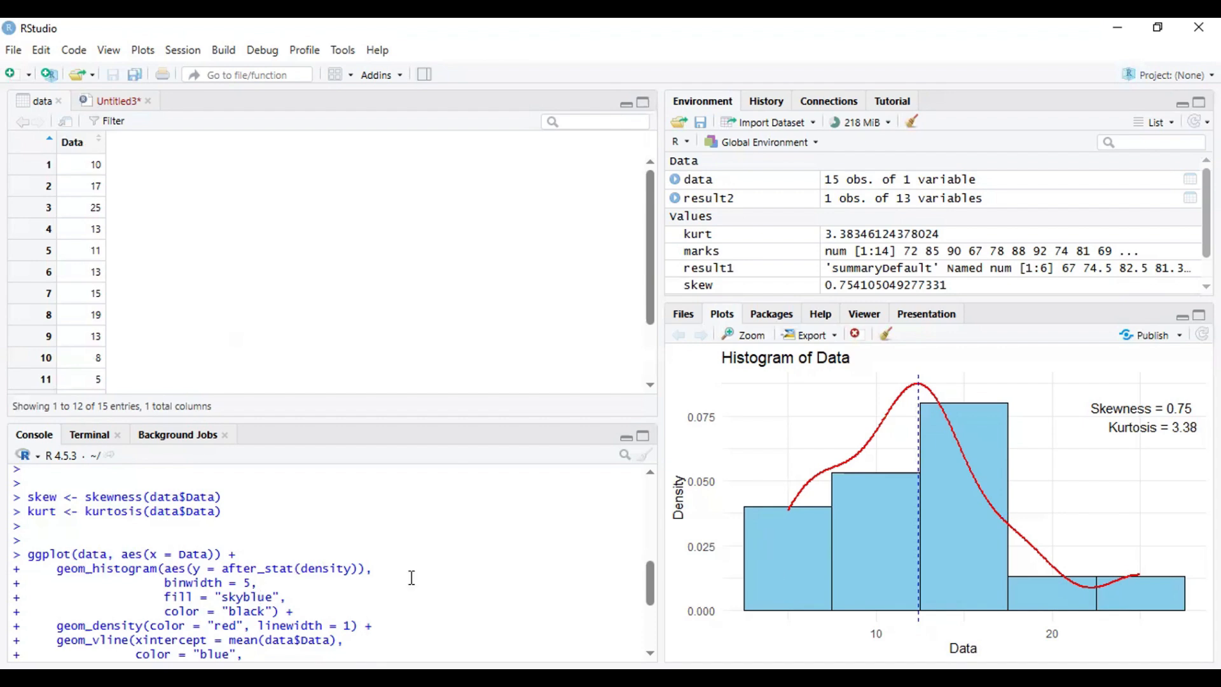
scroll(257, 534, "down", 2)
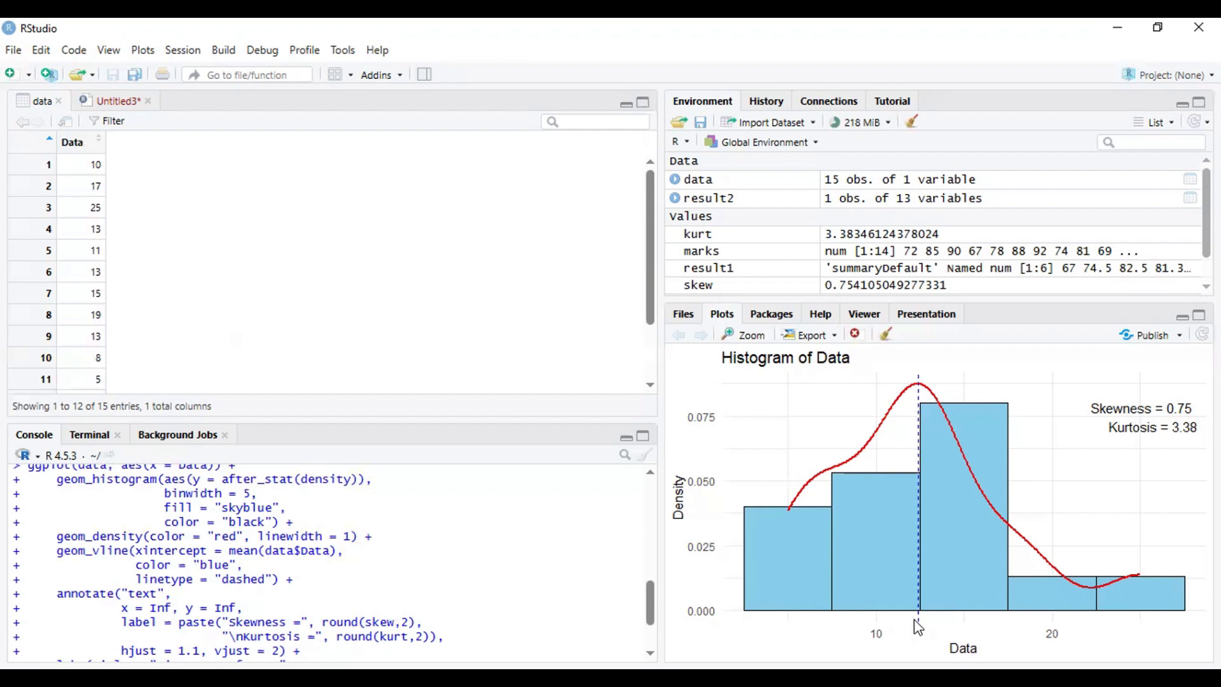
left_click_drag(137, 550, 232, 565)
left_click(210, 566)
Examine the code for the rounded skewness and kurtosis annotation and for the plot title and axis labels
scroll(222, 564, "down", 2)
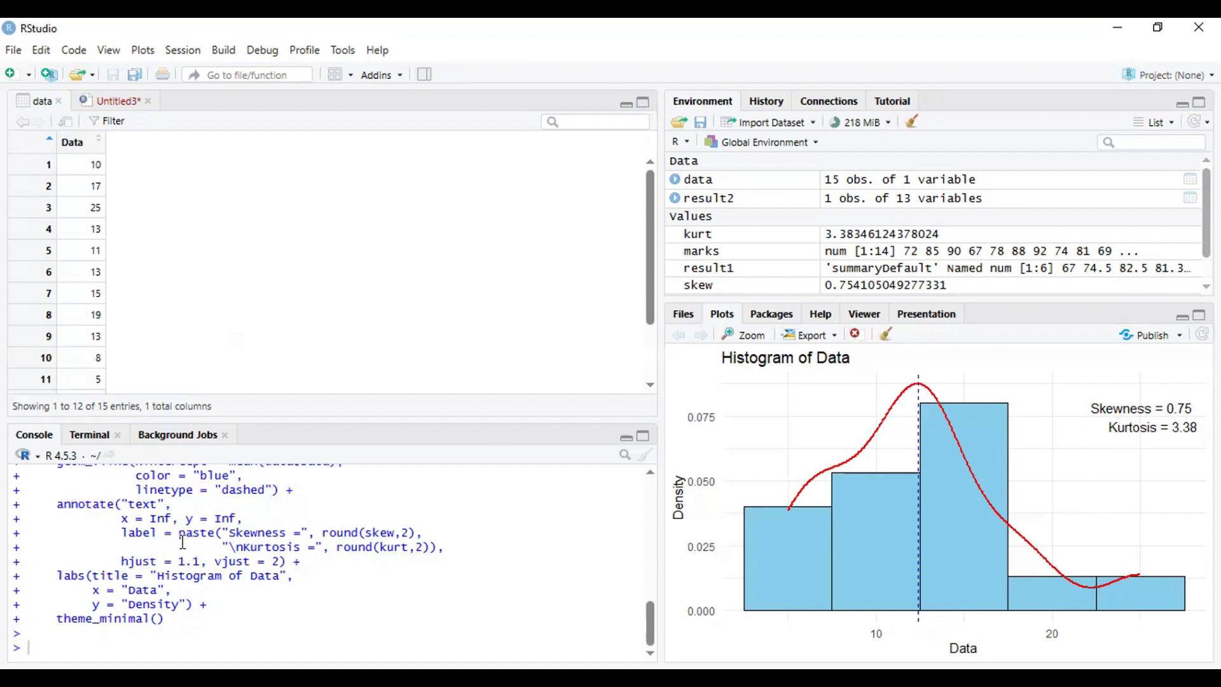
left_click_drag(179, 542, 202, 541)
left_click(202, 540)
double_click(359, 534)
left_click(361, 534)
left_click_drag(159, 576, 280, 563)
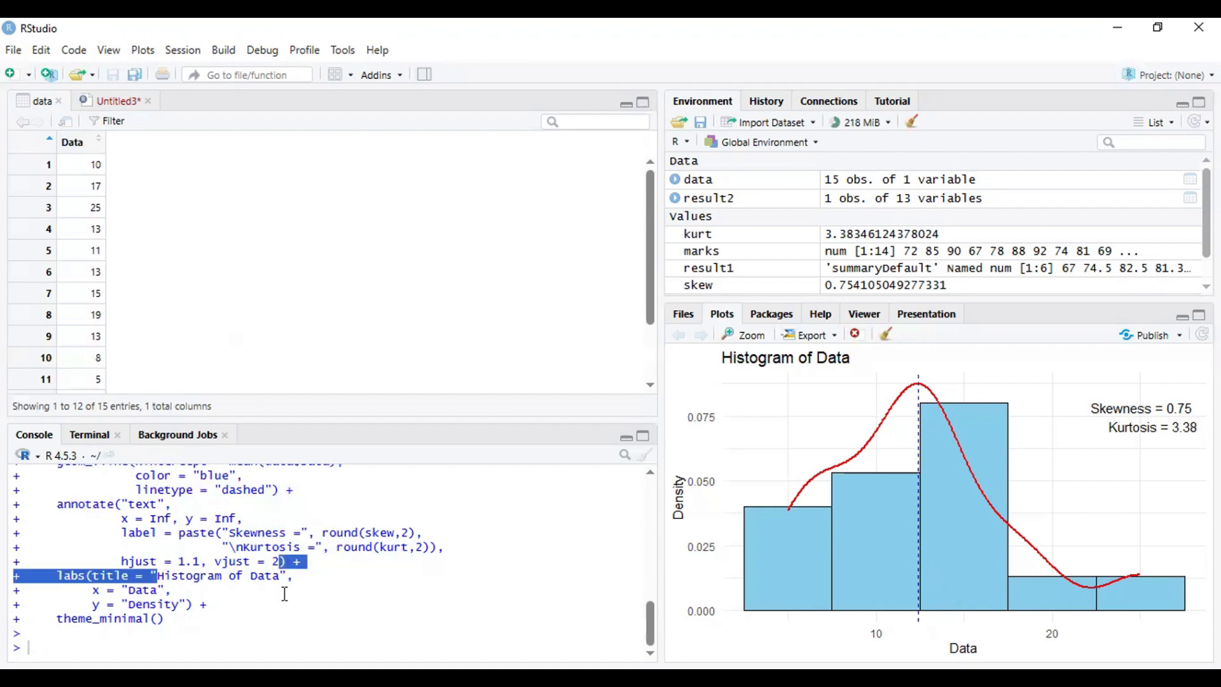
left_click(284, 594)
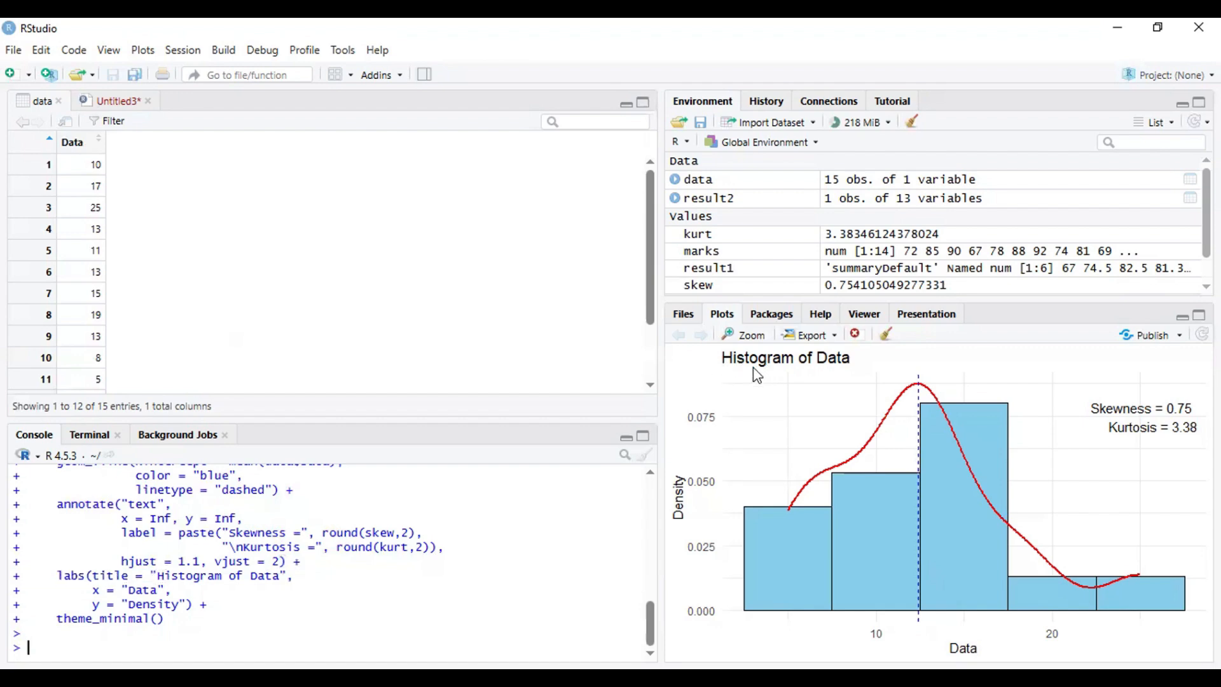